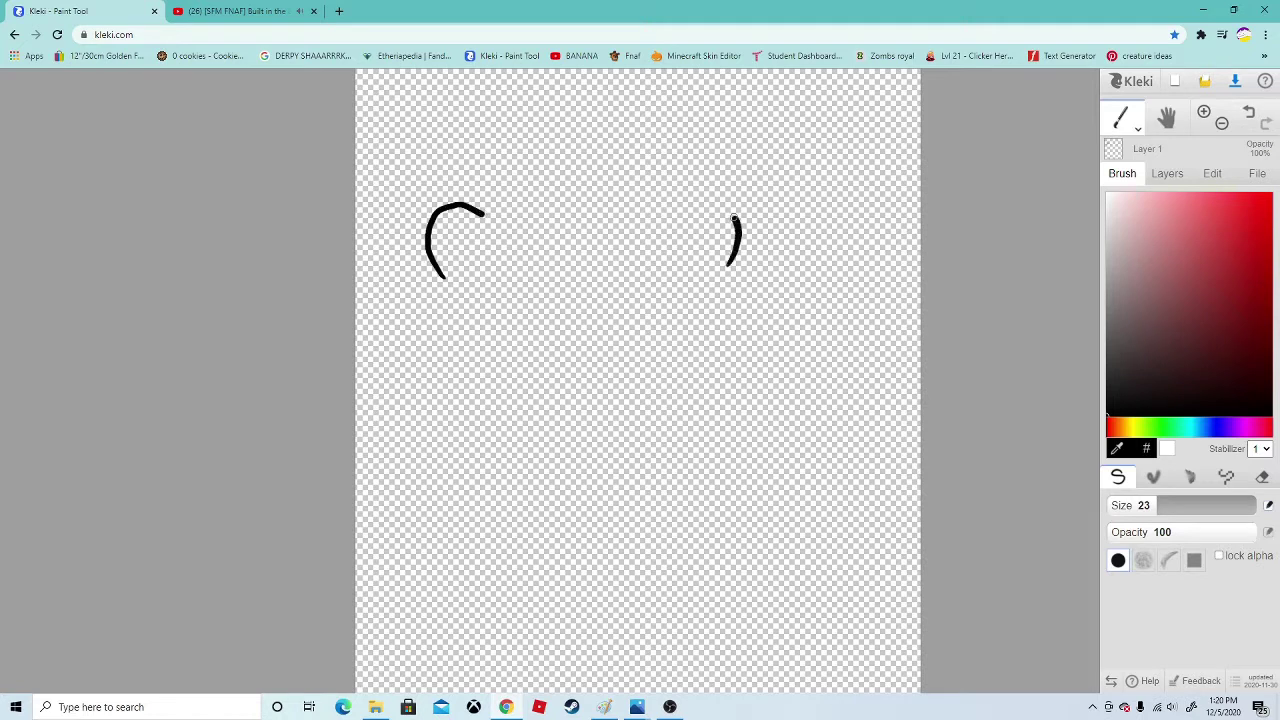
# Outline the muzzle with a right cheek curve, a solid black nose and a wavy upper-lip line joining both cheeks
pyautogui.moveTo(734, 218); pyautogui.dragTo(668, 212)
pyautogui.moveTo(566, 200); pyautogui.dragTo(604, 200)
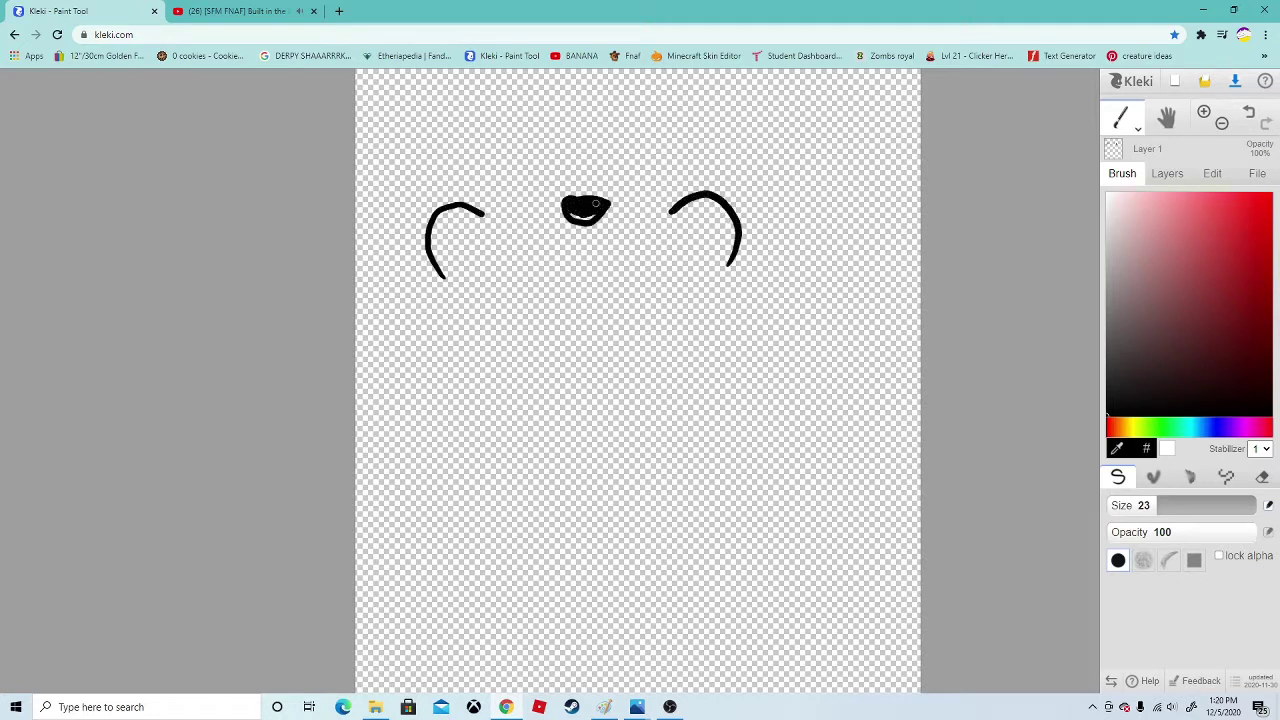
pyautogui.moveTo(463, 275); pyautogui.dragTo(476, 276)
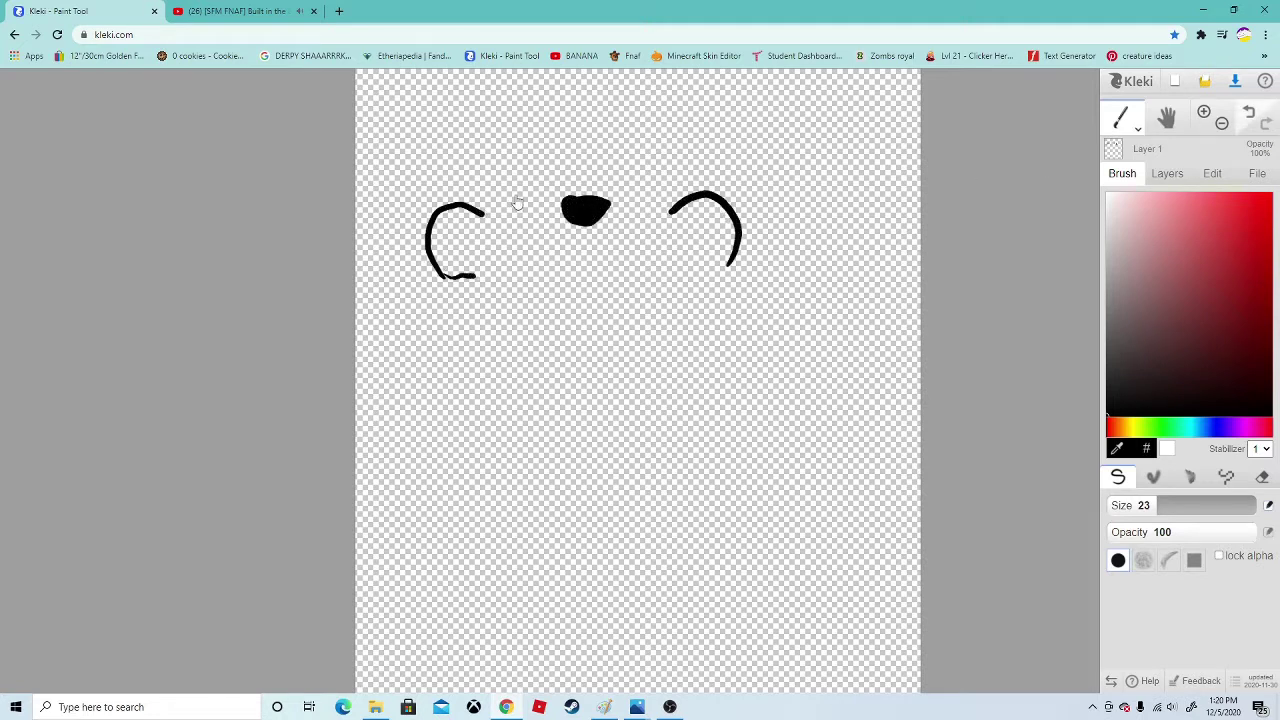
pyautogui.hotkey('ctrl', 'z')
pyautogui.moveTo(732, 262); pyautogui.dragTo(586, 276)
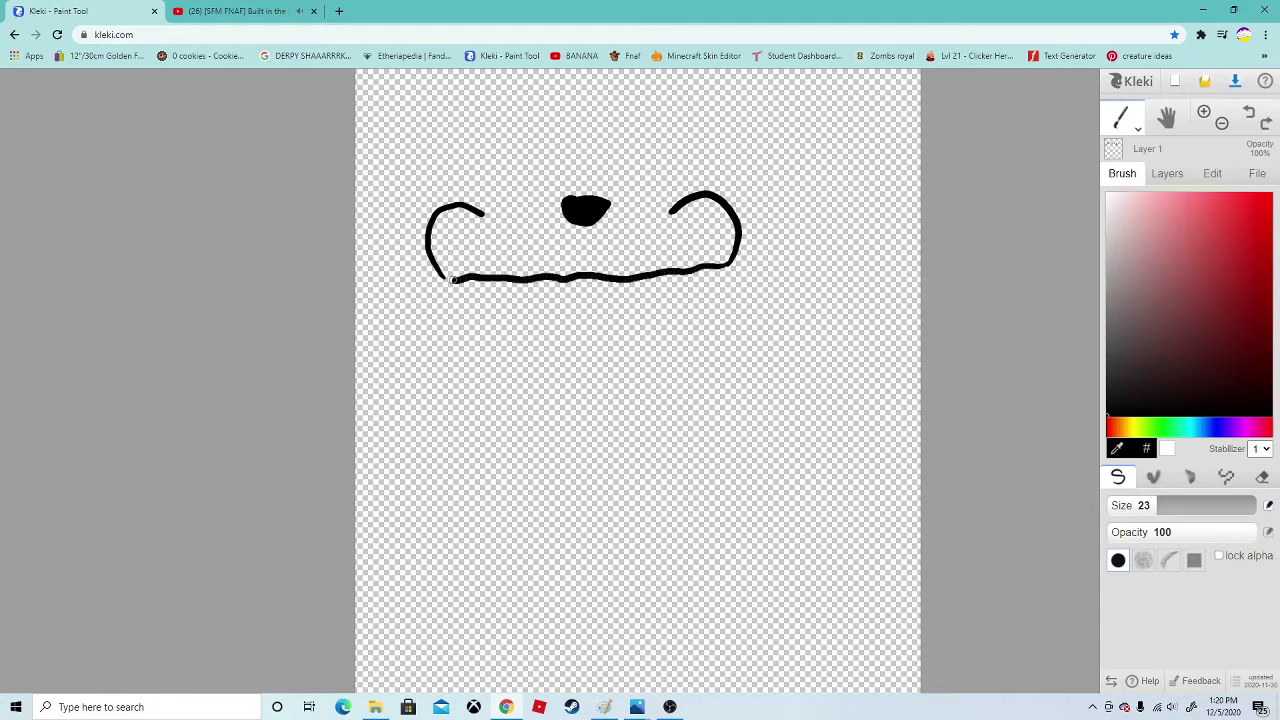
# Draw the domed head outline between the two cheeks and a short arc over the nose
pyautogui.moveTo(471, 175); pyautogui.dragTo(500, 104)
pyautogui.hotkey('ctrl', 'z')
pyautogui.moveTo(471, 203)
pyautogui.mouseDown()
pyautogui.moveTo(502, 116)
pyautogui.moveTo(664, 116)
pyautogui.moveTo(672, 192)
pyautogui.mouseUp()
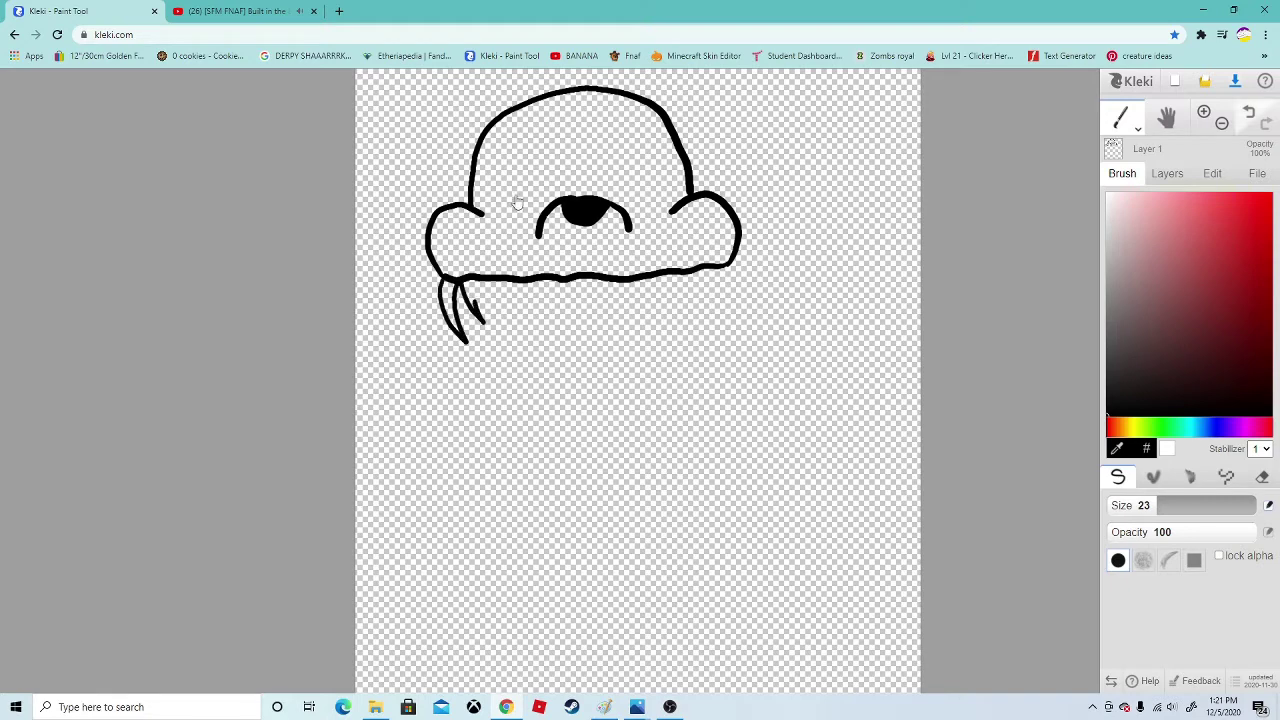
# Replace the curved fang strokes with straight pointed teeth hanging from both ends of the upper-lip line
pyautogui.hotkey('ctrl', 'z')
pyautogui.moveTo(446, 282); pyautogui.dragTo(453, 304)
pyautogui.moveTo(727, 265); pyautogui.dragTo(695, 272)
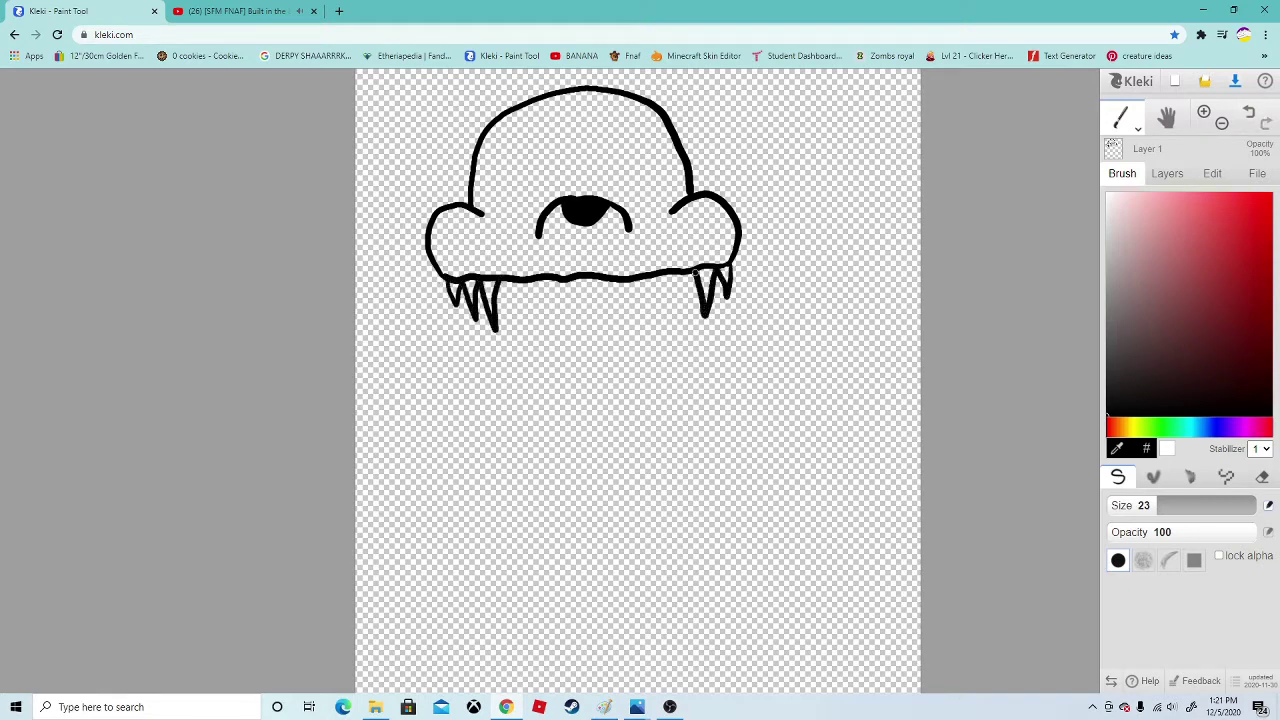
pyautogui.moveTo(502, 282)
pyautogui.mouseDown()
pyautogui.moveTo(535, 340)
pyautogui.moveTo(546, 246)
pyautogui.mouseUp()
# Erase the tooth stroke that sticks out above the upper-lip line below the nose
pyautogui.press('e')
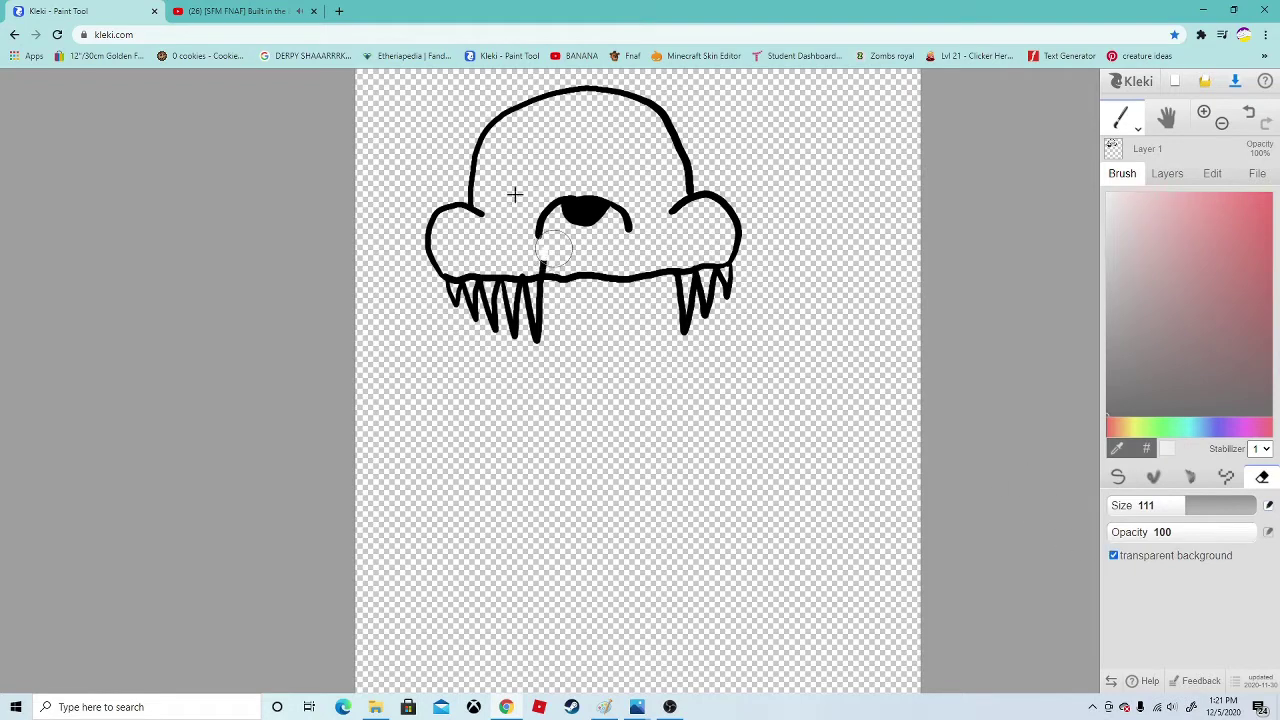
pyautogui.moveTo(548, 257); pyautogui.dragTo(546, 264)
pyautogui.click(1249, 113)
pyautogui.hotkey('ctrl', 'Tab')
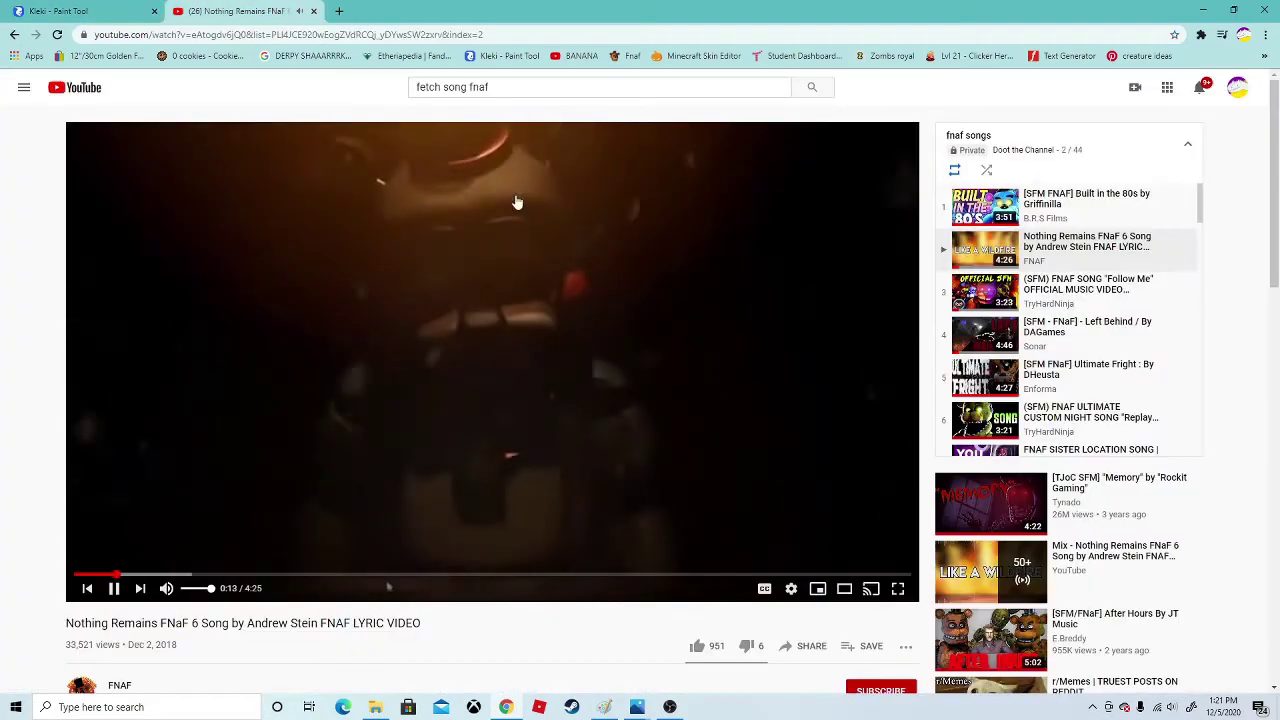
pyautogui.hotkey('ctrl', 'Tab')
# Fill the middle gap of the upper-lip line with more pointed teeth using the size 23 brush
pyautogui.press('b')
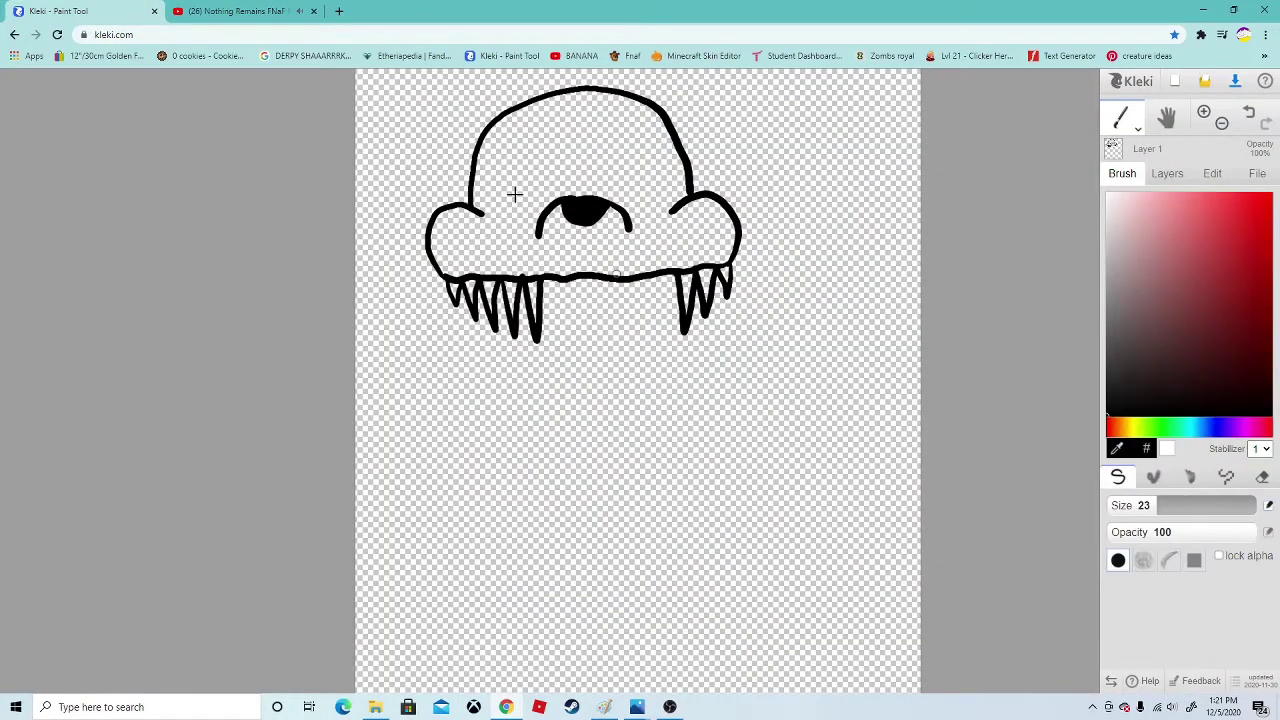
pyautogui.moveTo(656, 321); pyautogui.dragTo(624, 283)
pyautogui.moveTo(542, 281); pyautogui.dragTo(556, 314)
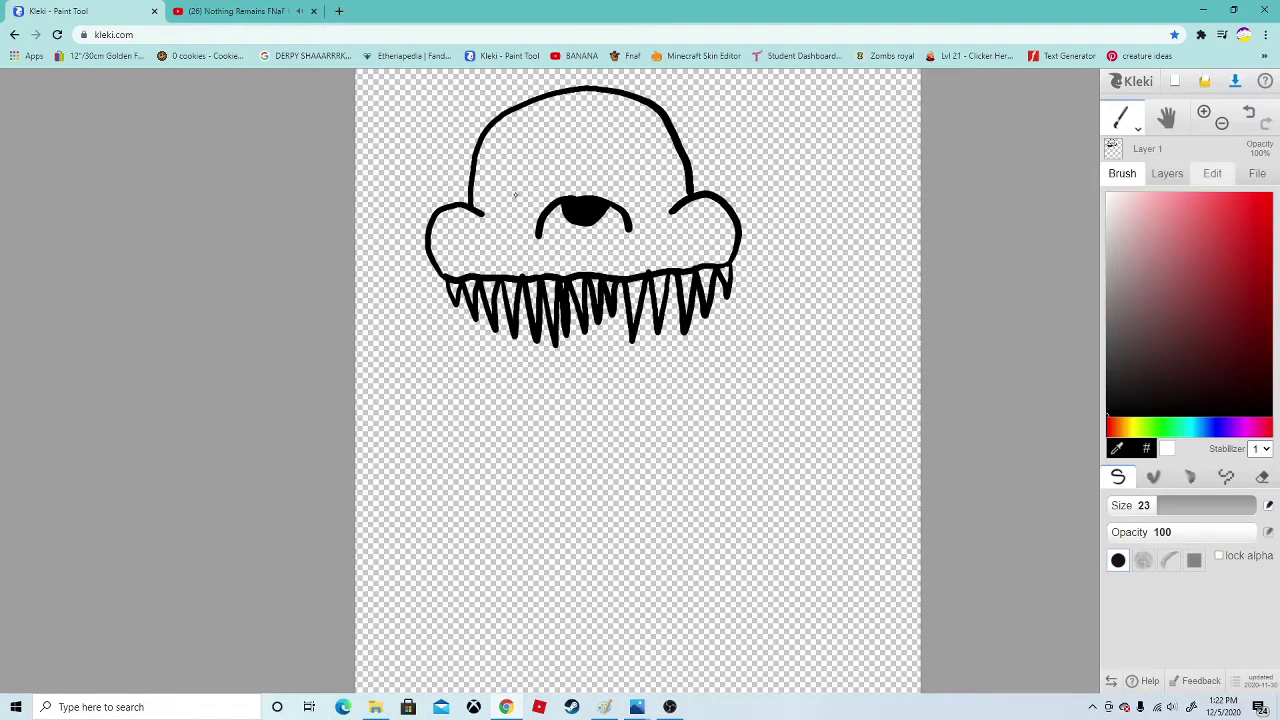
# Extend the canvas by 88 at its top edge, keeping the transparent fill
pyautogui.click(1212, 174)
pyautogui.click(1147, 203)
pyautogui.moveTo(640, 311); pyautogui.dragTo(640, 305)
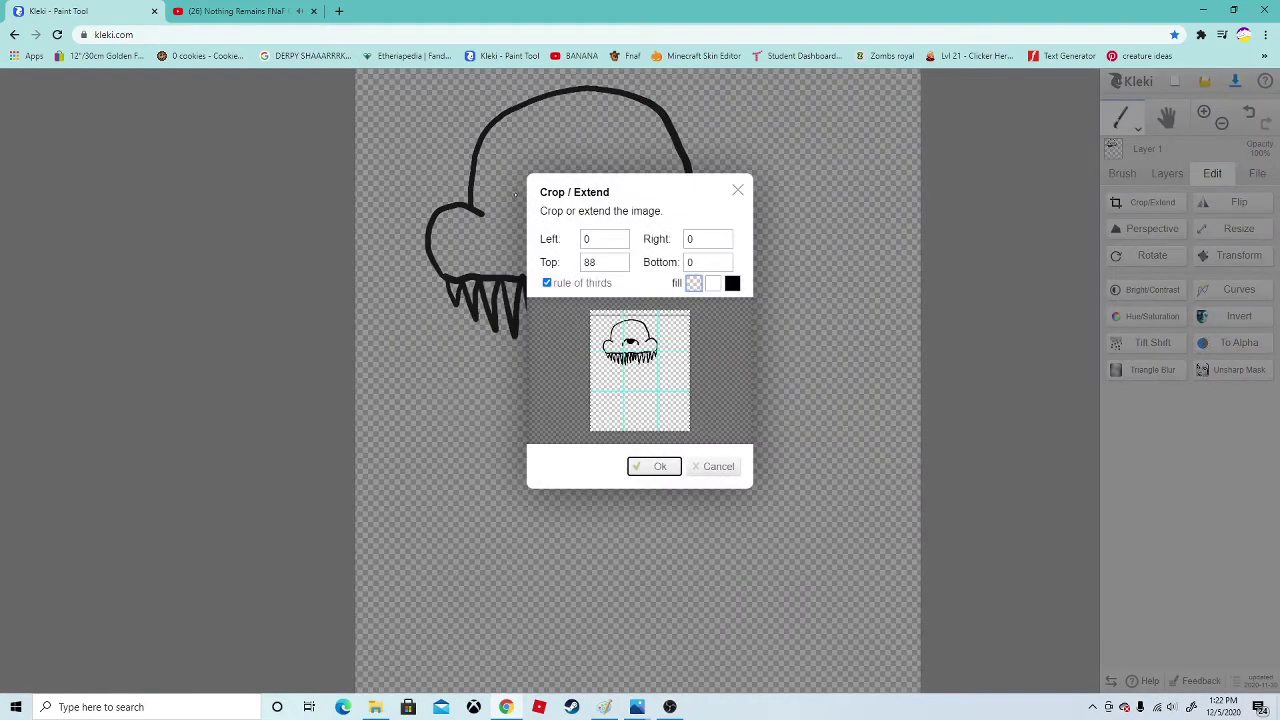
pyautogui.press('Return')
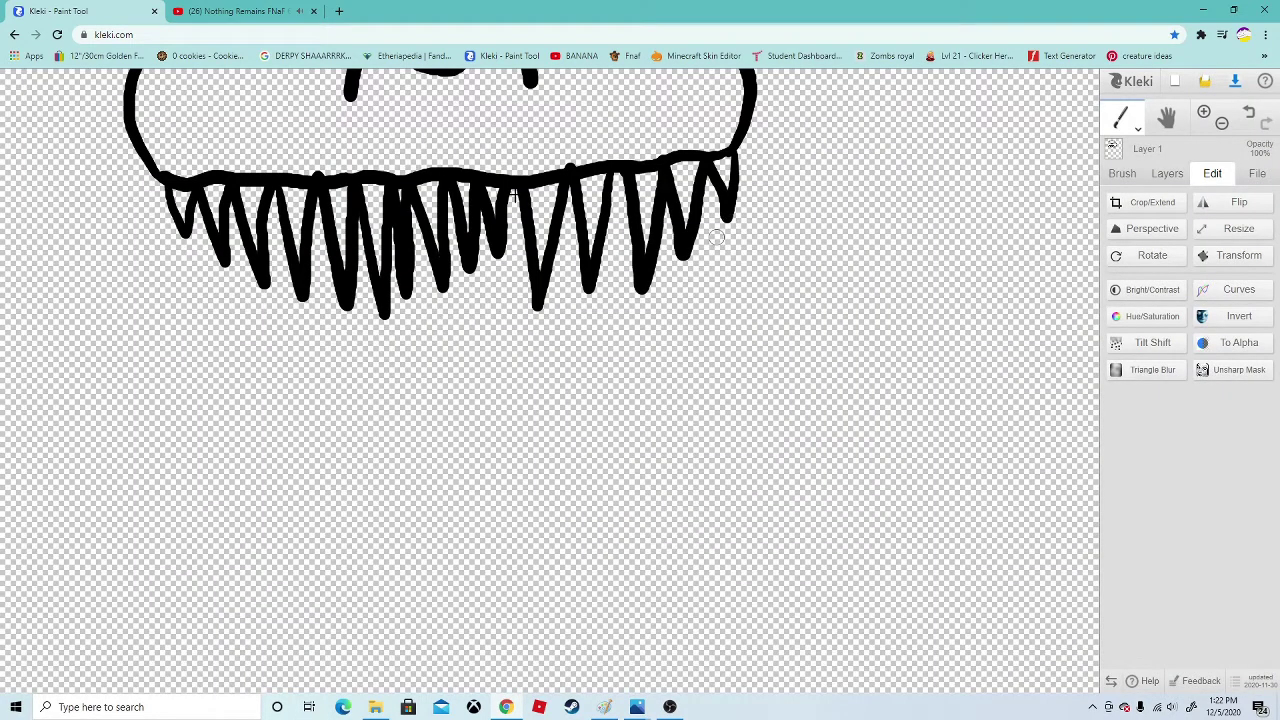
# Transform the head drawing so it sits nearer the canvas centre and tilts slightly counterclockwise, and return to the brush
pyautogui.scroll(-3, 515, 195)
pyautogui.click(1167, 118)
pyautogui.moveTo(600, 250); pyautogui.dragTo(668, 360)
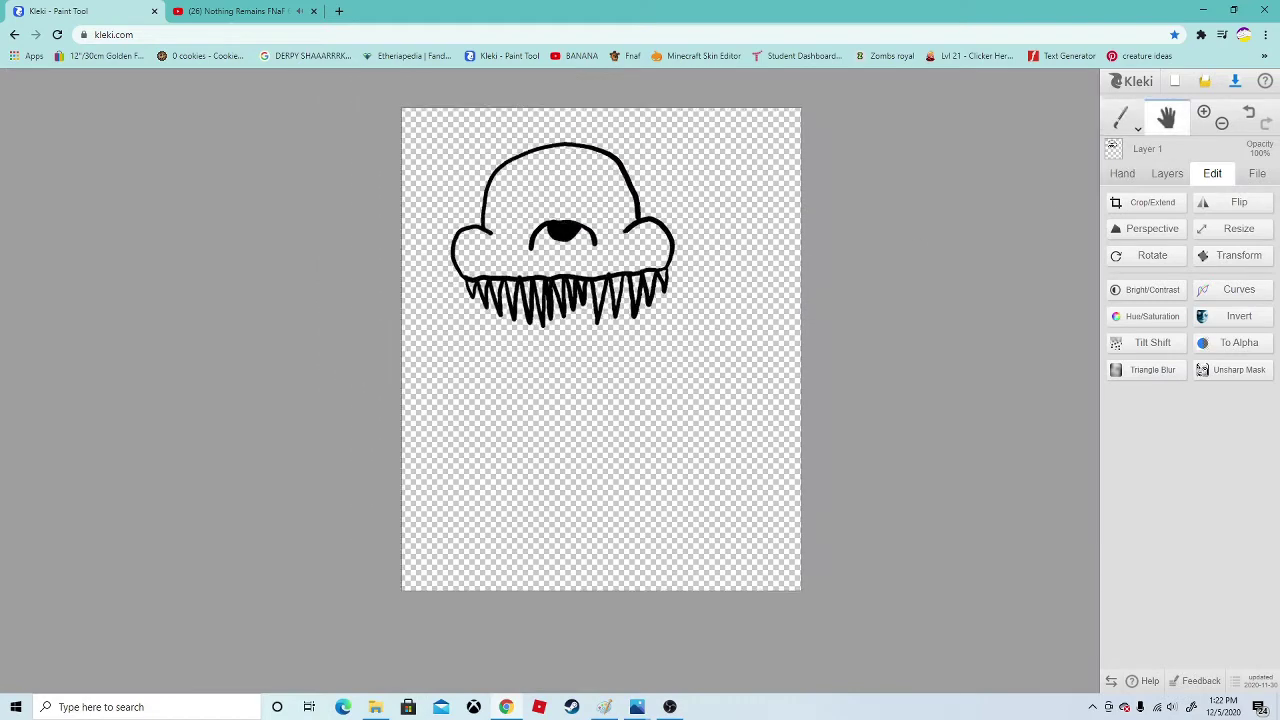
pyautogui.scroll(3, 531, 134)
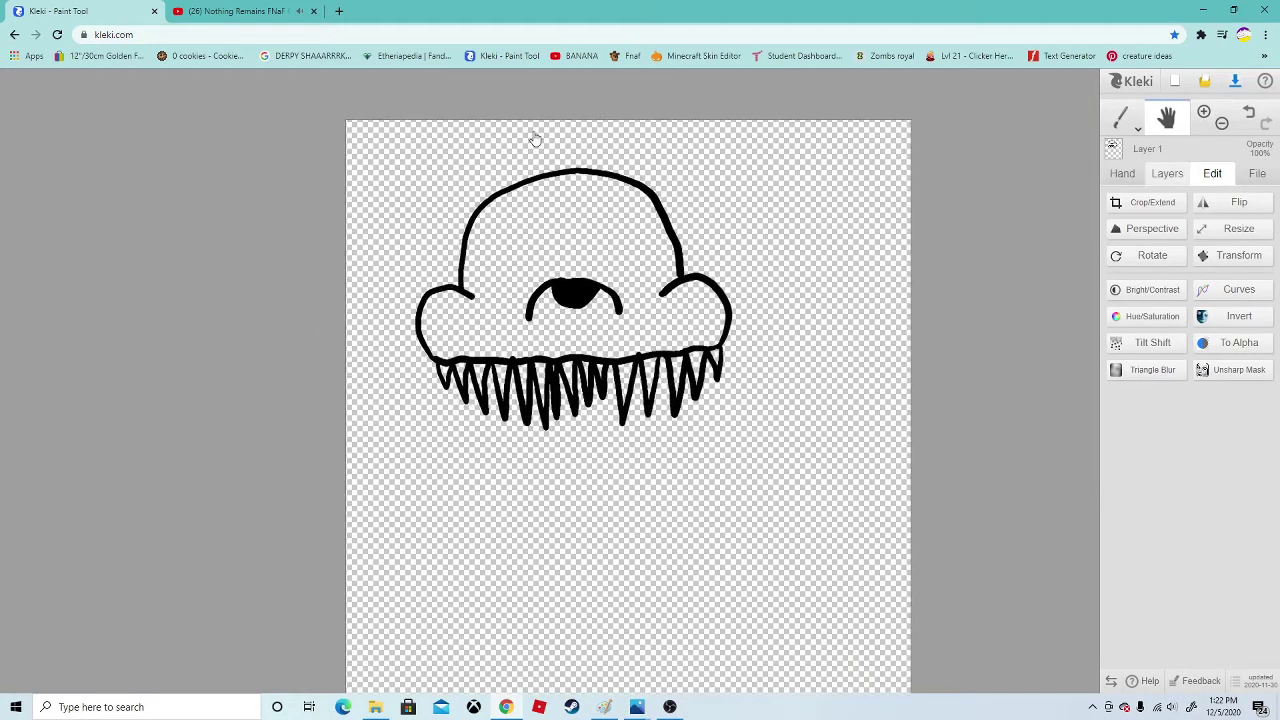
pyautogui.click(1234, 256)
pyautogui.moveTo(629, 325); pyautogui.dragTo(639, 340)
pyautogui.moveTo(638, 292); pyautogui.dragTo(631, 292)
pyautogui.press('Return')
pyautogui.press('b')
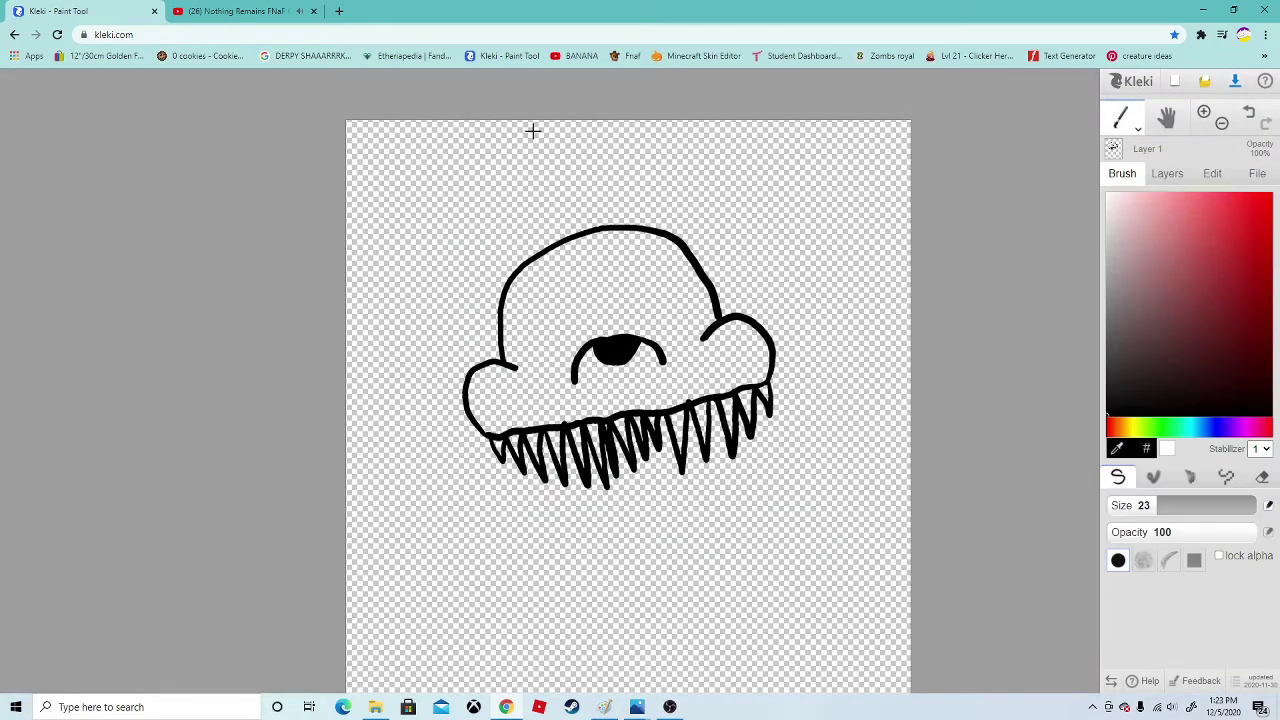
pyautogui.moveTo(528, 258)
pyautogui.mouseDown()
pyautogui.moveTo(449, 220)
pyautogui.moveTo(502, 290)
pyautogui.mouseUp()
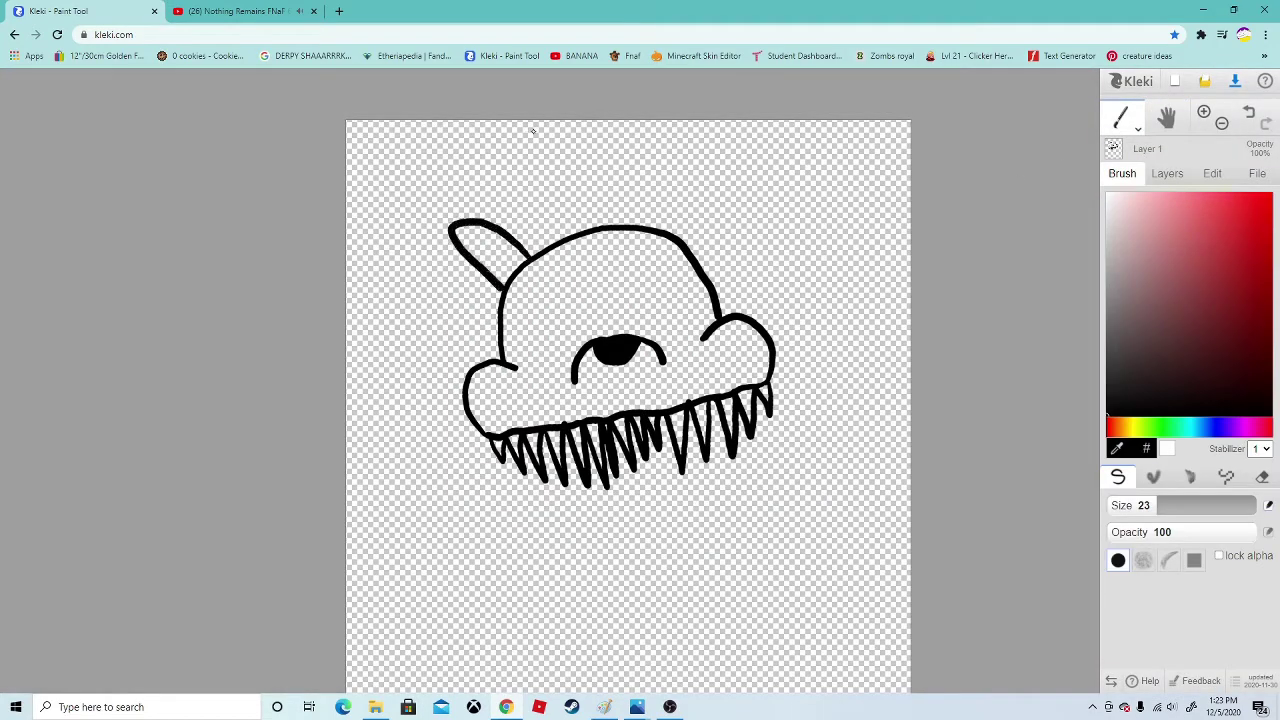
pyautogui.hotkey('ctrl', 'z')
pyautogui.moveTo(535, 250); pyautogui.dragTo(440, 212)
pyautogui.hotkey('ctrl', 'z')
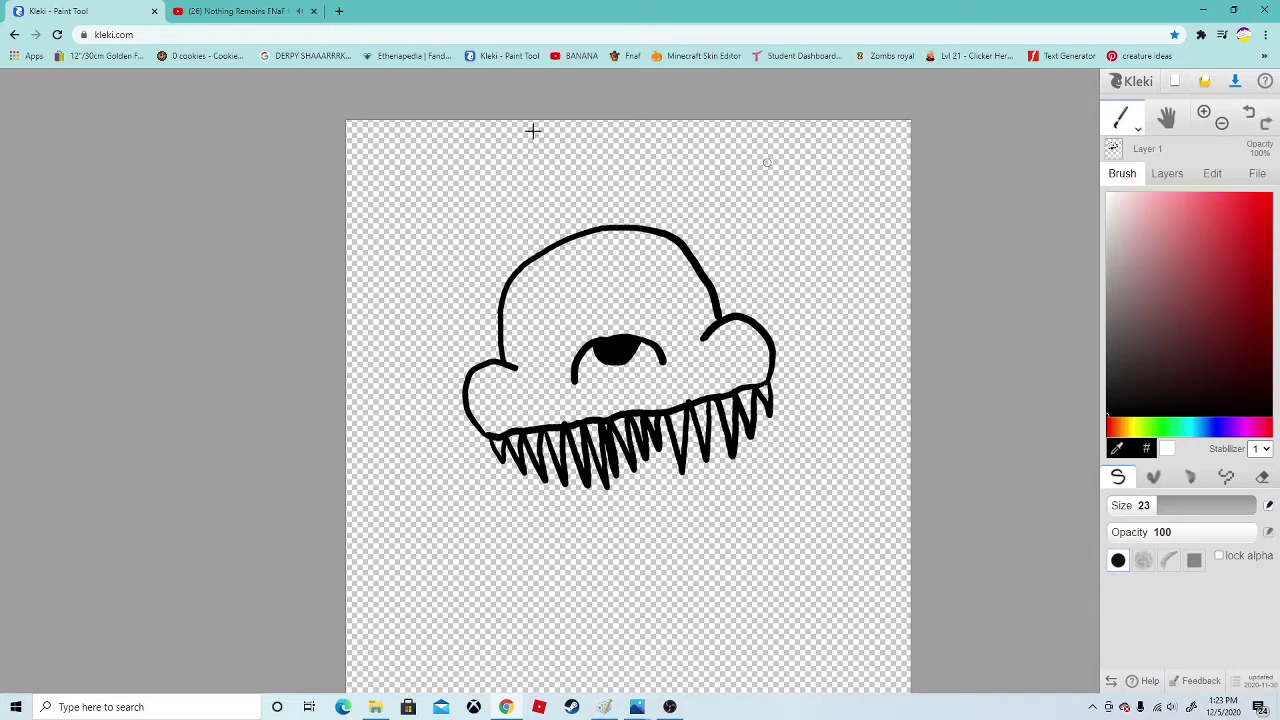
# Draw two folded dog ears, one on each side of the top of the head
pyautogui.moveTo(508, 278)
pyautogui.mouseDown()
pyautogui.moveTo(452, 210)
pyautogui.moveTo(470, 200)
pyautogui.moveTo(412, 208)
pyautogui.moveTo(443, 306)
pyautogui.moveTo(486, 262)
pyautogui.mouseUp()
pyautogui.hotkey('ctrl', 'z')
pyautogui.hotkey('ctrl', 'z')
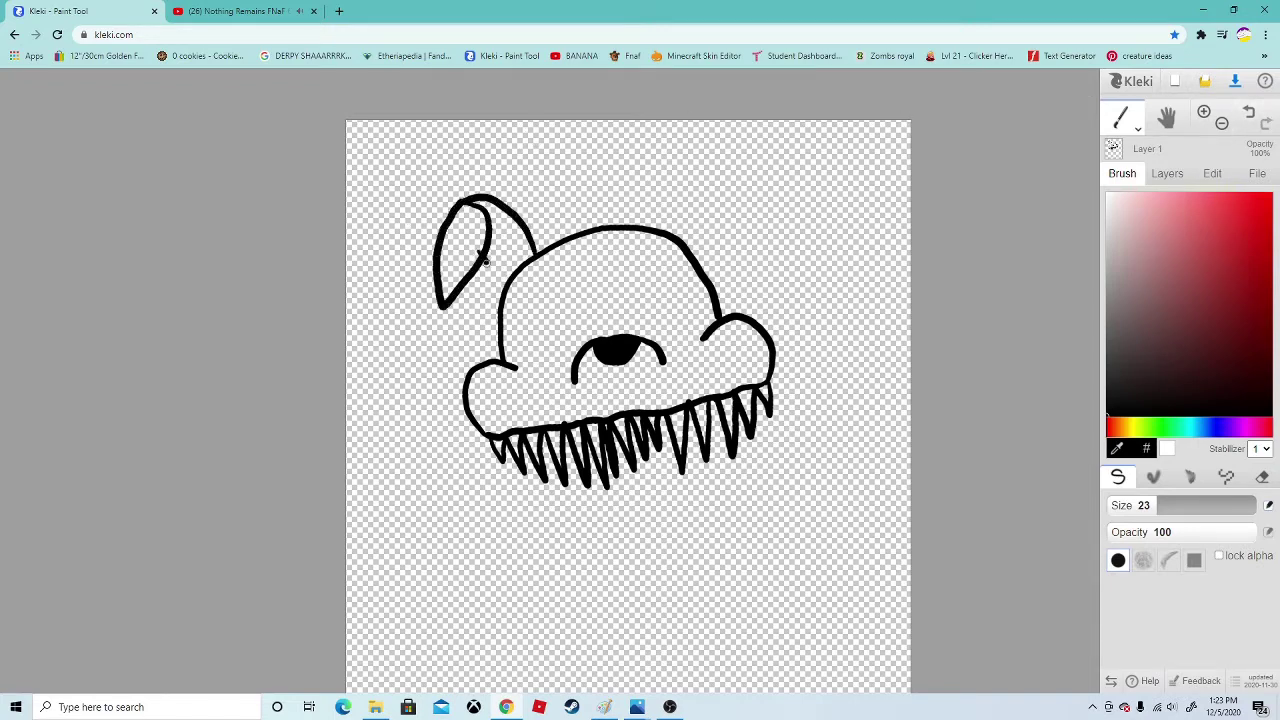
pyautogui.moveTo(679, 162); pyautogui.dragTo(680, 161)
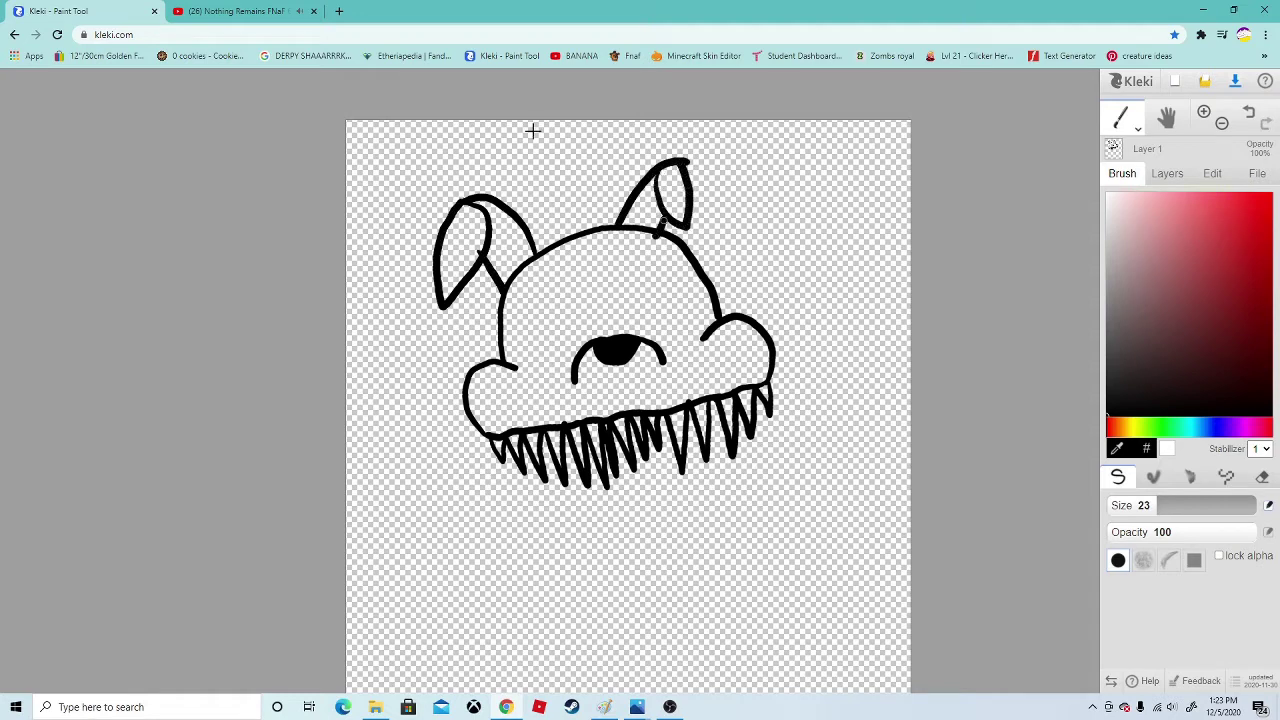
# Draw two upright oval eyes above the nose, redoing the right one until it is a closed narrow oval
pyautogui.moveTo(592, 335)
pyautogui.mouseDown()
pyautogui.moveTo(572, 362)
pyautogui.moveTo(510, 268)
pyautogui.mouseUp()
pyautogui.hotkey('ctrl', 'z')
pyautogui.click(1248, 113)
pyautogui.moveTo(540, 345)
pyautogui.mouseDown()
pyautogui.moveTo(555, 275)
pyautogui.moveTo(666, 318)
pyautogui.mouseUp()
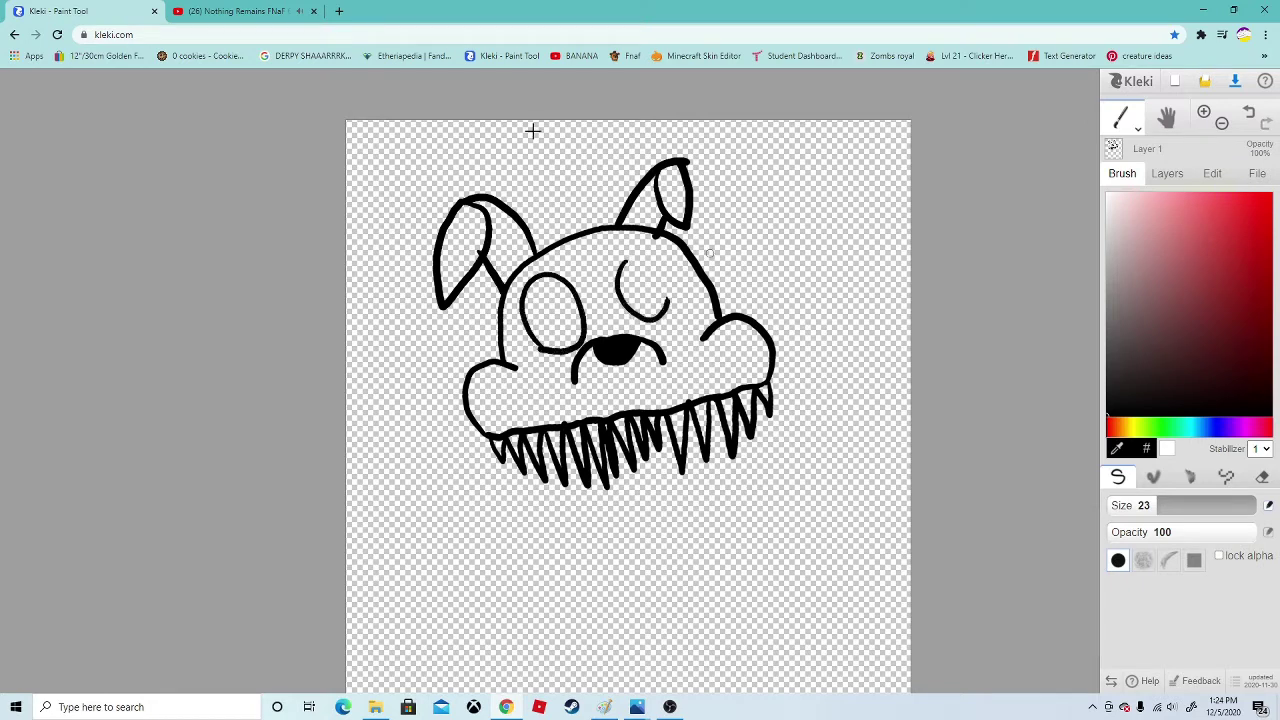
pyautogui.hotkey('ctrl', 'z')
pyautogui.moveTo(626, 266)
pyautogui.mouseDown()
pyautogui.moveTo(668, 301)
pyautogui.moveTo(625, 263)
pyautogui.moveTo(659, 316)
pyautogui.moveTo(632, 267)
pyautogui.mouseUp()
pyautogui.click(1248, 113)
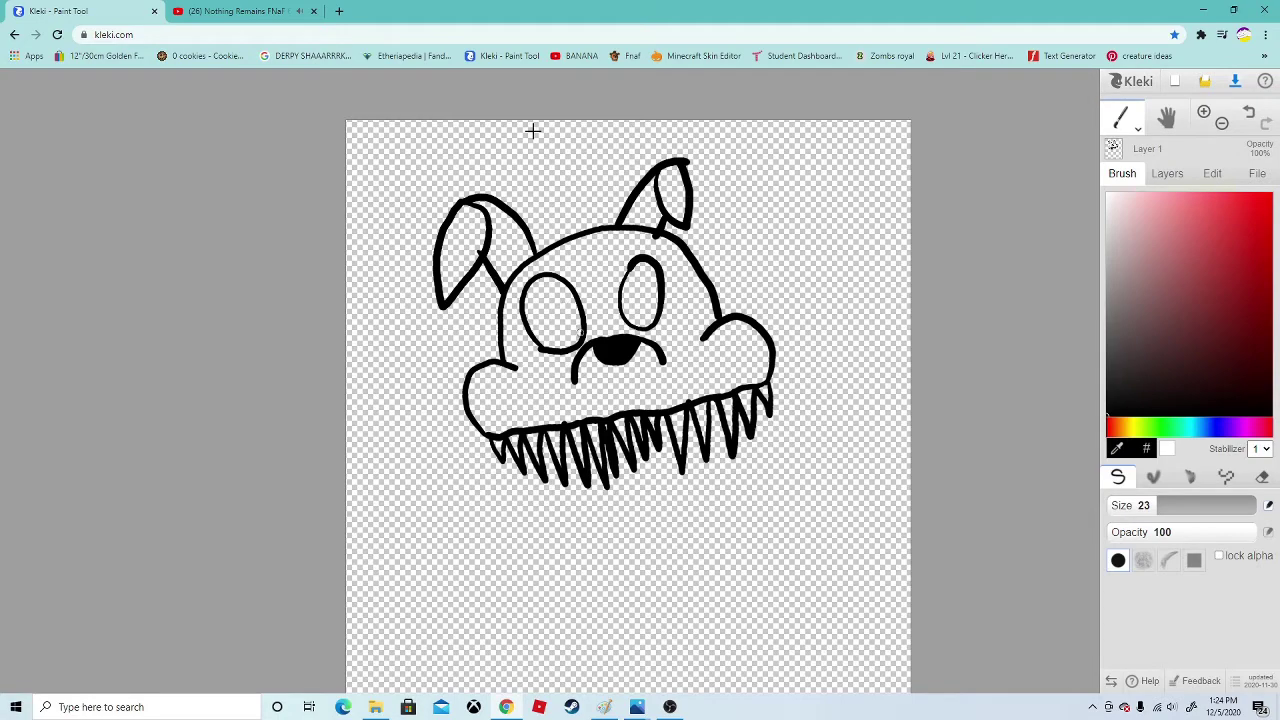
pyautogui.click(1204, 113)
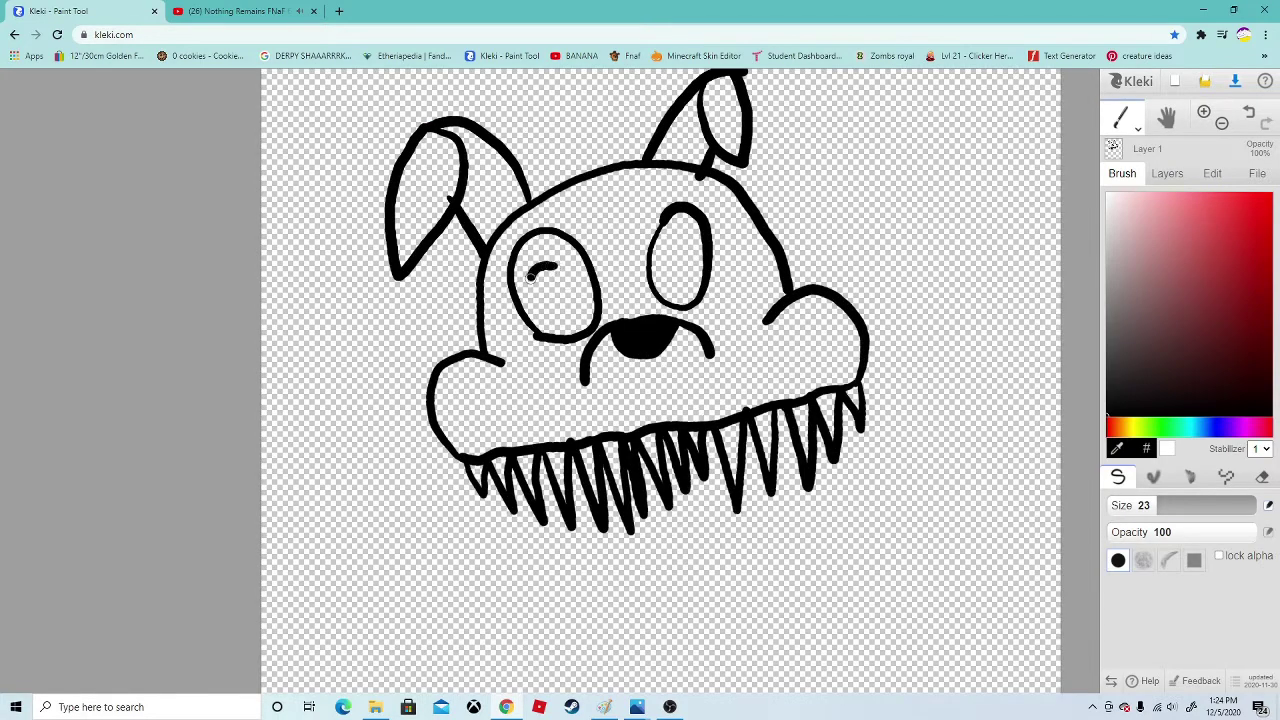
pyautogui.hotkey('ctrl', 'z')
pyautogui.press('-')
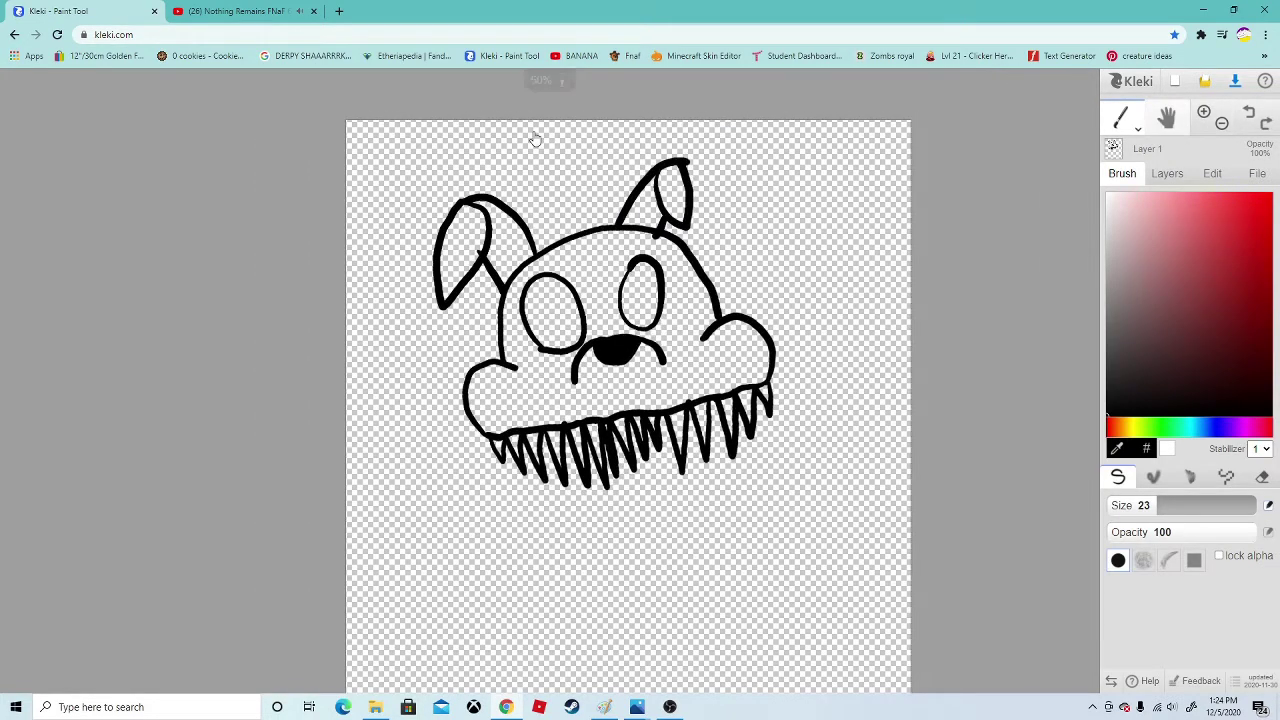
# Draw the open lower jaw beneath the upper teeth as an inner and an outer curved outline joining both cheeks
pyautogui.click(1167, 117)
pyautogui.moveTo(950, 320)
pyautogui.mouseDown()
pyautogui.moveTo(924, 172)
pyautogui.moveTo(923, 183)
pyautogui.mouseUp()
pyautogui.click(1121, 117)
pyautogui.moveTo(466, 304); pyautogui.dragTo(539, 394)
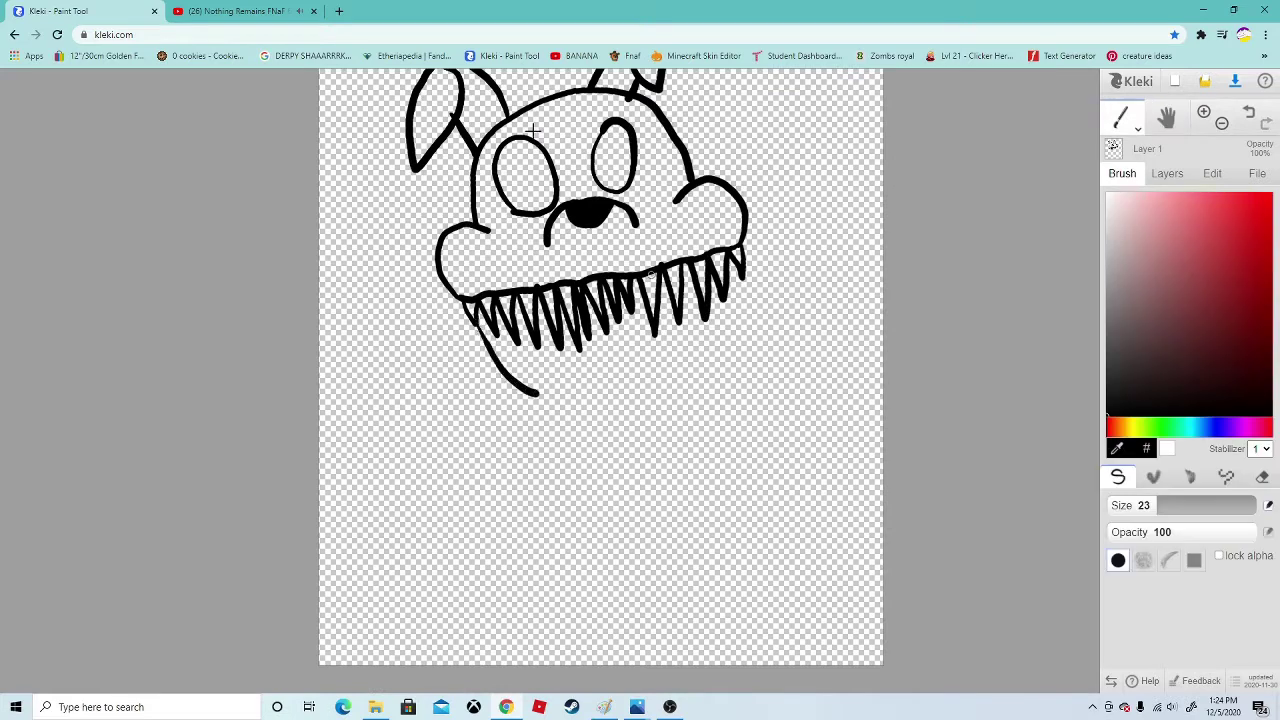
pyautogui.moveTo(742, 268)
pyautogui.mouseDown()
pyautogui.moveTo(714, 365)
pyautogui.moveTo(573, 408)
pyautogui.moveTo(741, 292)
pyautogui.moveTo(713, 374)
pyautogui.mouseUp()
pyautogui.hotkey('ctrl', 'z')
pyautogui.moveTo(537, 396)
pyautogui.mouseDown()
pyautogui.moveTo(639, 405)
pyautogui.moveTo(712, 381)
pyautogui.mouseUp()
pyautogui.moveTo(455, 298)
pyautogui.mouseDown()
pyautogui.moveTo(480, 361)
pyautogui.moveTo(560, 438)
pyautogui.moveTo(716, 417)
pyautogui.moveTo(750, 353)
pyautogui.mouseUp()
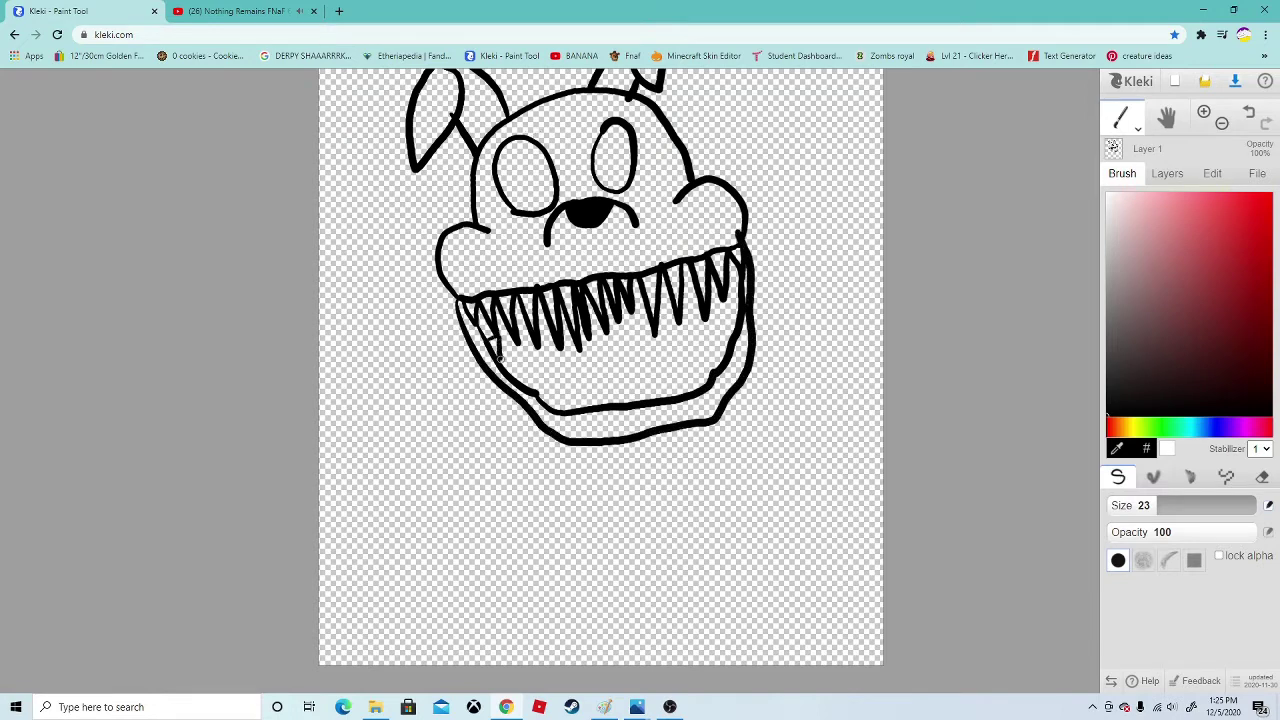
# Draw a row of jagged teeth along the inner edge of the lower jaw
pyautogui.moveTo(556, 394)
pyautogui.mouseDown()
pyautogui.moveTo(591, 379)
pyautogui.moveTo(682, 395)
pyautogui.moveTo(737, 260)
pyautogui.mouseUp()
pyautogui.press('h')
pyautogui.moveTo(537, 140); pyautogui.dragTo(531, 209)
pyautogui.press('b')
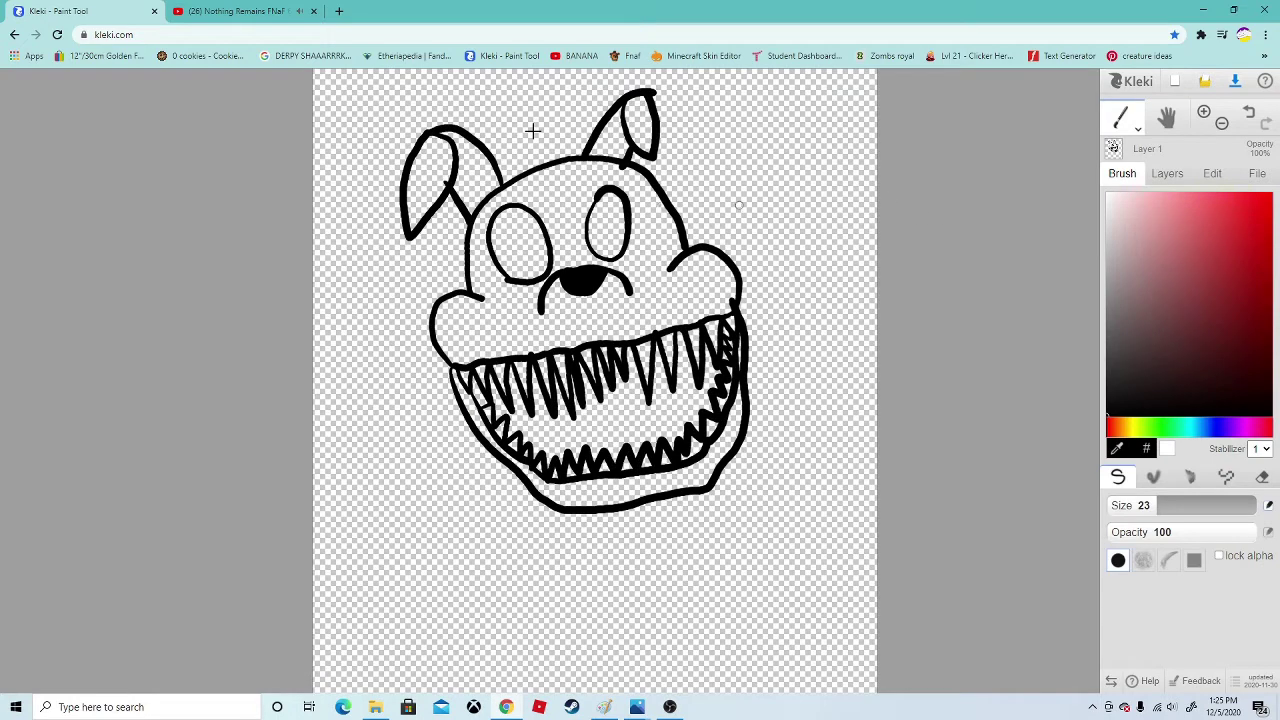
pyautogui.click(1167, 118)
pyautogui.moveTo(797, 333); pyautogui.dragTo(799, 264)
pyautogui.click(1121, 118)
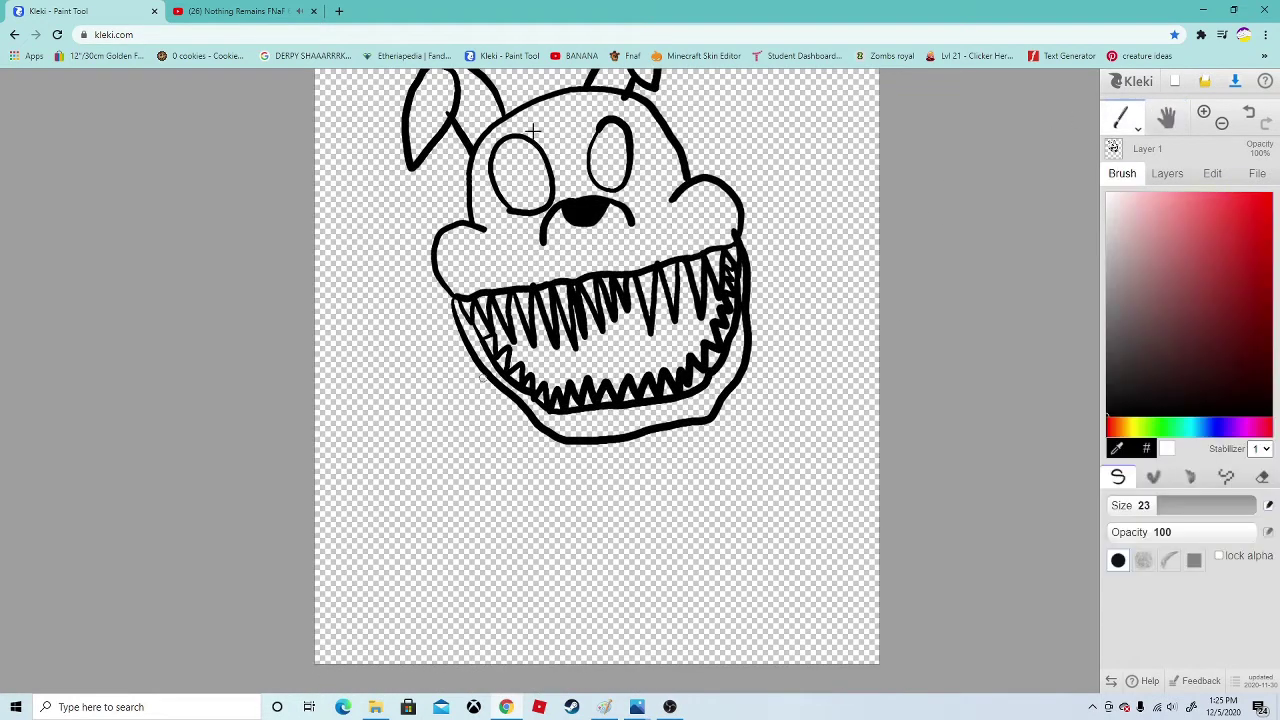
pyautogui.moveTo(481, 367); pyautogui.dragTo(490, 530)
pyautogui.hotkey('ctrl', 'z')
pyautogui.moveTo(470, 362); pyautogui.dragTo(500, 562)
pyautogui.hotkey('ctrl', 'z')
pyautogui.hotkey('ctrl', 'z')
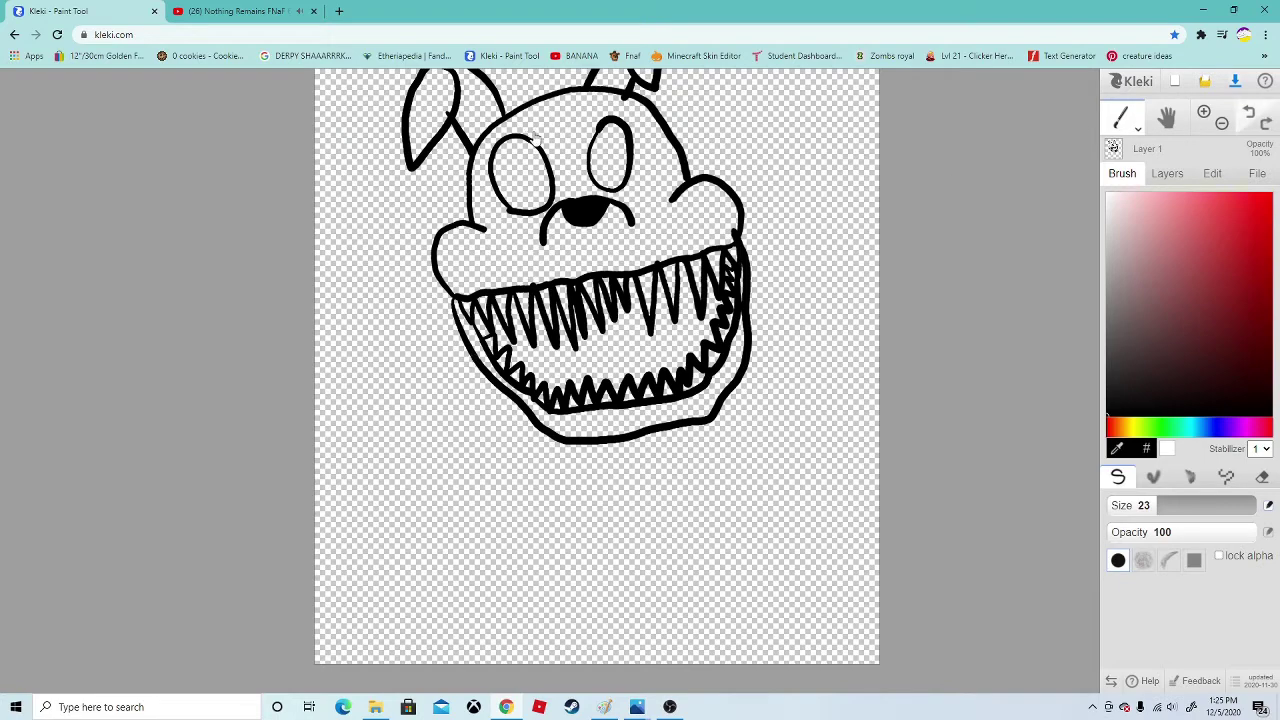
pyautogui.moveTo(473, 358); pyautogui.dragTo(467, 580)
pyautogui.moveTo(737, 380); pyautogui.dragTo(688, 586)
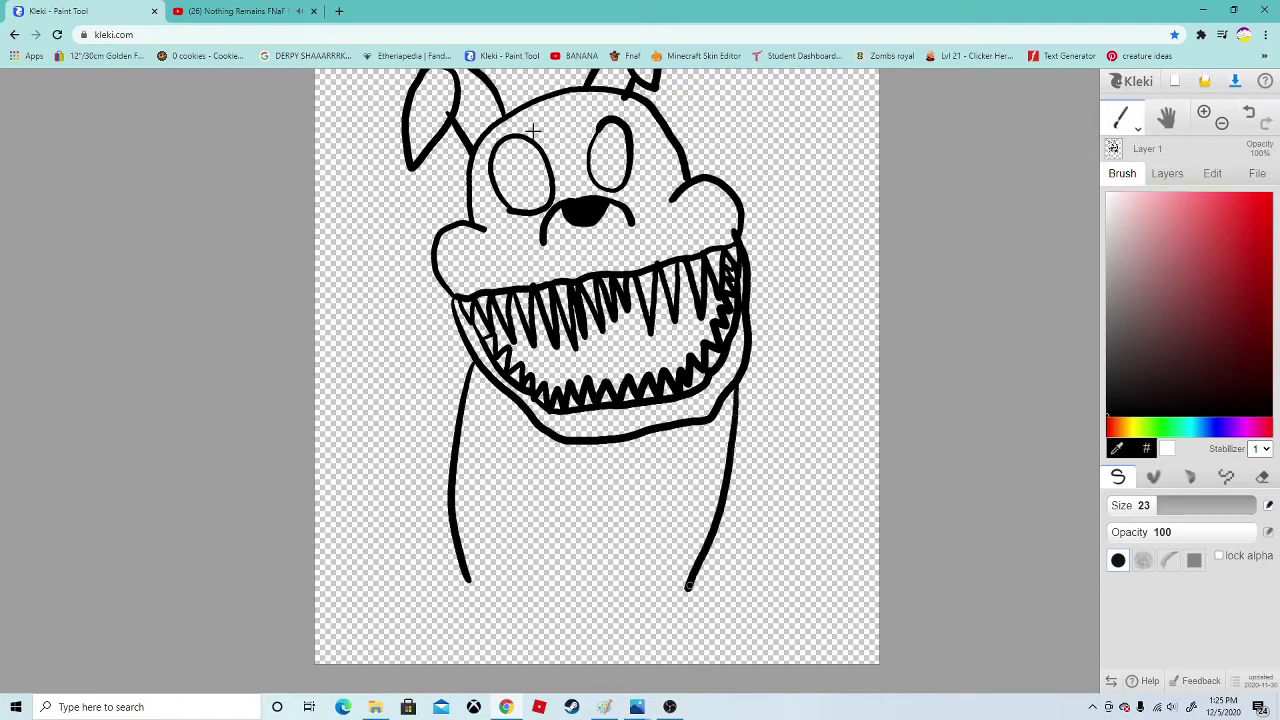
pyautogui.hotkey('ctrl', 'z')
pyautogui.hotkey('ctrl', 'z')
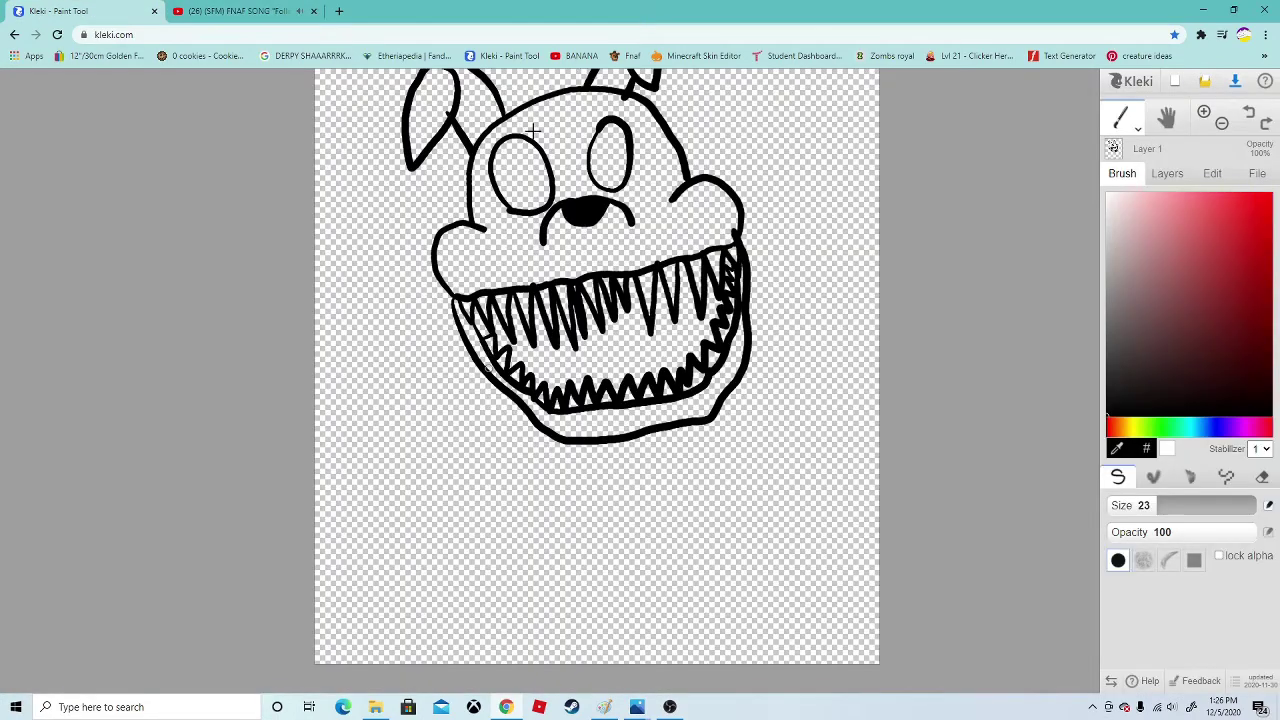
pyautogui.moveTo(484, 366); pyautogui.dragTo(517, 588)
pyautogui.hotkey('ctrl', 'z')
# Draw the torso's left side as a long curve running down from the lower jaw
pyautogui.moveTo(494, 472); pyautogui.dragTo(545, 630)
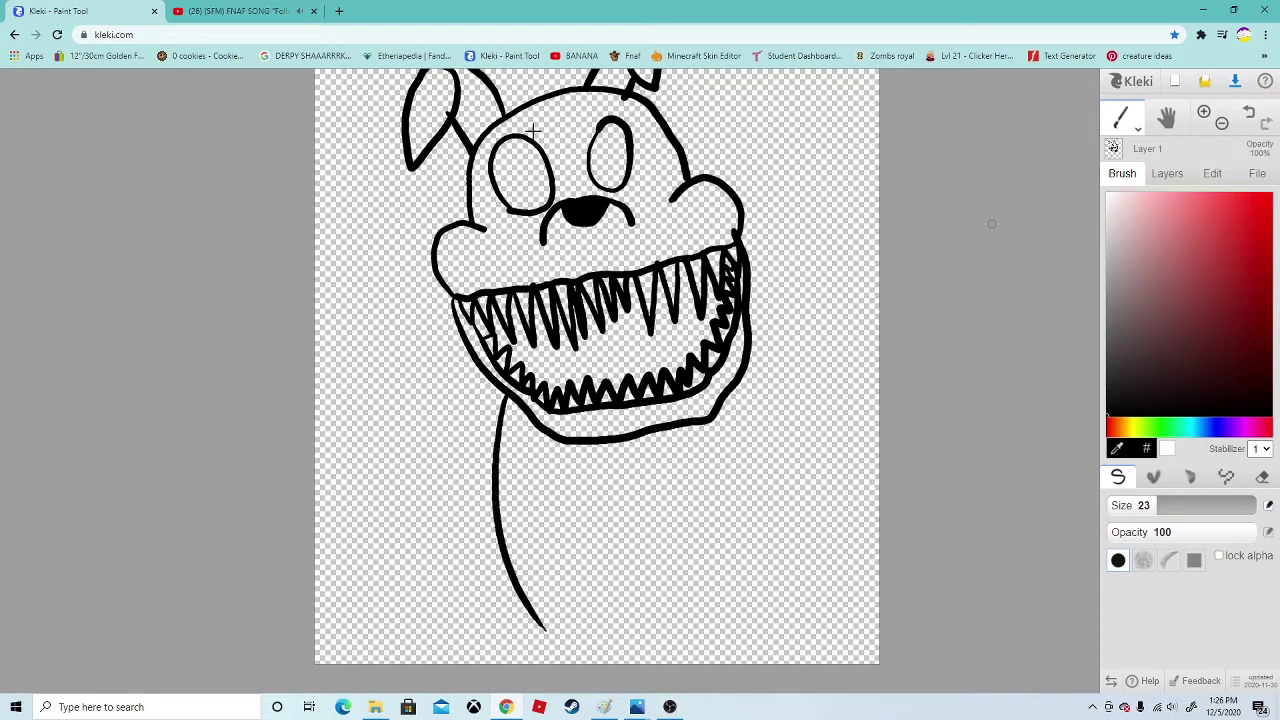
pyautogui.moveTo(740, 380); pyautogui.dragTo(707, 578)
pyautogui.hotkey('ctrl', 'z')
pyautogui.moveTo(740, 385); pyautogui.dragTo(770, 578)
pyautogui.hotkey('ctrl', 'z')
pyautogui.moveTo(745, 364)
pyautogui.mouseDown()
pyautogui.moveTo(793, 470)
pyautogui.moveTo(792, 655)
pyautogui.mouseUp()
pyautogui.moveTo(541, 621); pyautogui.dragTo(790, 650)
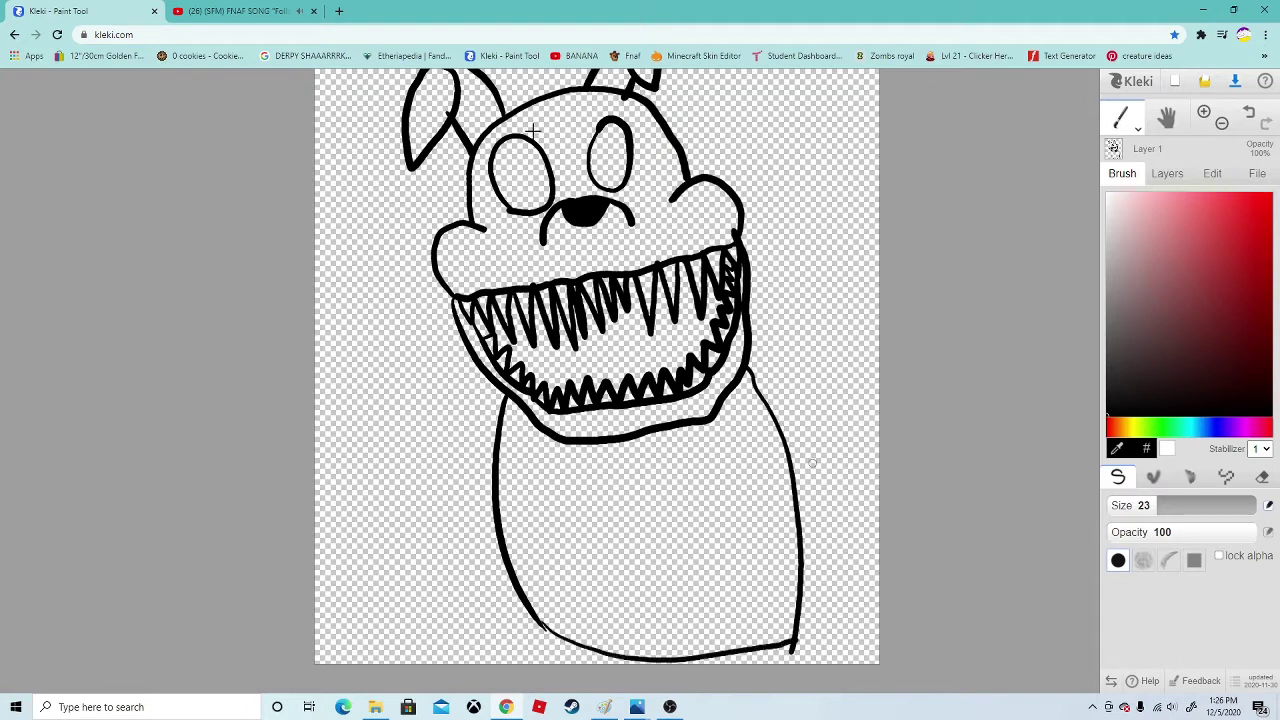
pyautogui.hotkey('ctrl', 'z')
pyautogui.hotkey('ctrl', 'z')
# Draw the torso's curved right side and bottom edge, with a rounded hip section beneath reaching the canvas edge
pyautogui.moveTo(748, 366)
pyautogui.mouseDown()
pyautogui.moveTo(786, 596)
pyautogui.moveTo(768, 613)
pyautogui.moveTo(553, 630)
pyautogui.mouseUp()
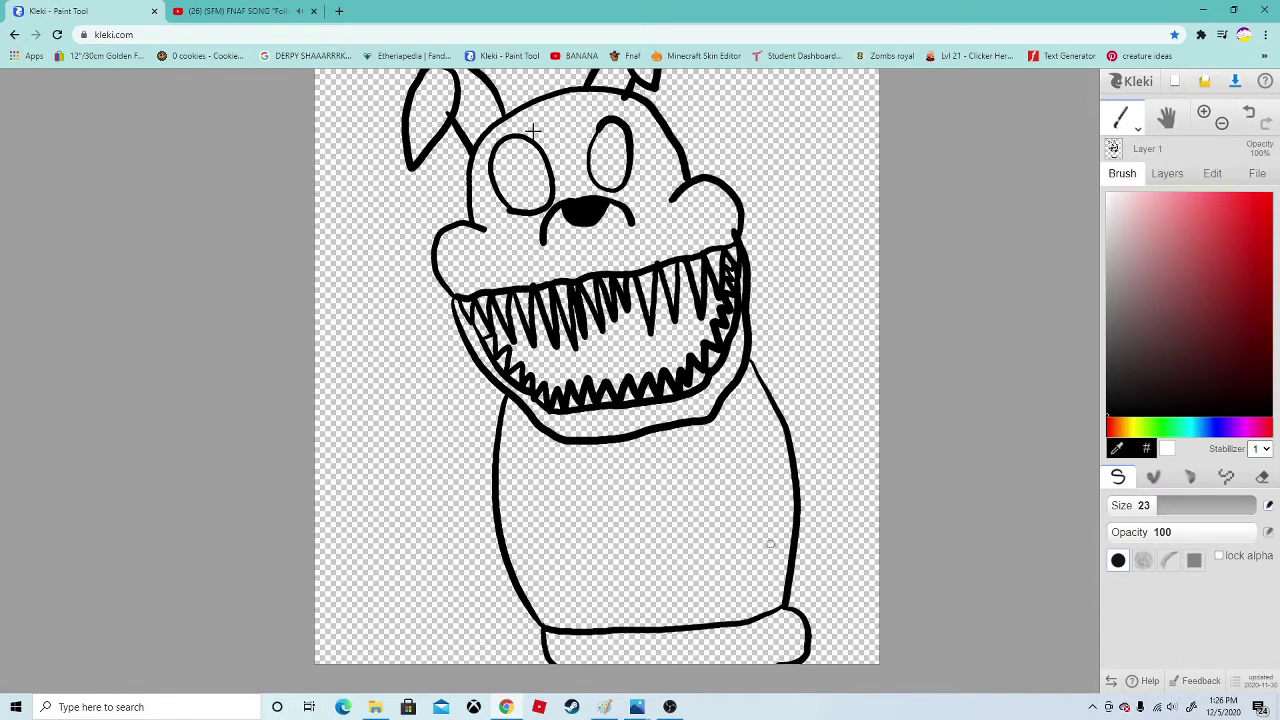
pyautogui.moveTo(795, 587)
pyautogui.mouseDown()
pyautogui.moveTo(838, 496)
pyautogui.moveTo(833, 601)
pyautogui.mouseUp()
pyautogui.click(1249, 113)
pyautogui.hotkey('ctrl', 'z')
# Transform the whole drawing by shifting it to the left and slightly down, making room beside the torso
pyautogui.click(1212, 174)
pyautogui.click(1238, 256)
pyautogui.moveTo(640, 368); pyautogui.dragTo(629, 374)
pyautogui.click(721, 483)
# Draw a curved tail with a jagged tip marking at the right hip, and the left arm with an oval upper segment
pyautogui.moveTo(740, 615)
pyautogui.mouseDown()
pyautogui.moveTo(801, 459)
pyautogui.moveTo(829, 534)
pyautogui.moveTo(758, 652)
pyautogui.mouseUp()
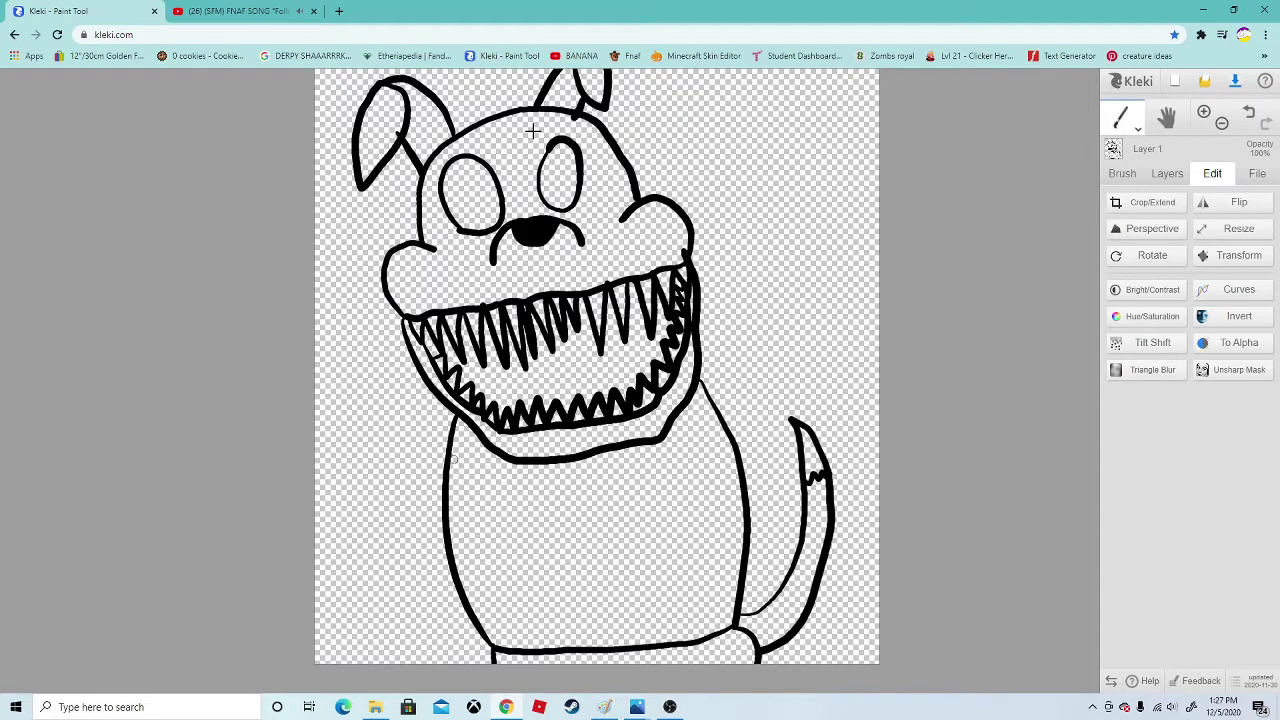
pyautogui.moveTo(451, 452)
pyautogui.mouseDown()
pyautogui.moveTo(475, 561)
pyautogui.moveTo(408, 599)
pyautogui.mouseUp()
pyautogui.moveTo(475, 557)
pyautogui.mouseDown()
pyautogui.moveTo(463, 595)
pyautogui.moveTo(411, 599)
pyautogui.mouseUp()
pyautogui.moveTo(409, 600); pyautogui.dragTo(404, 607)
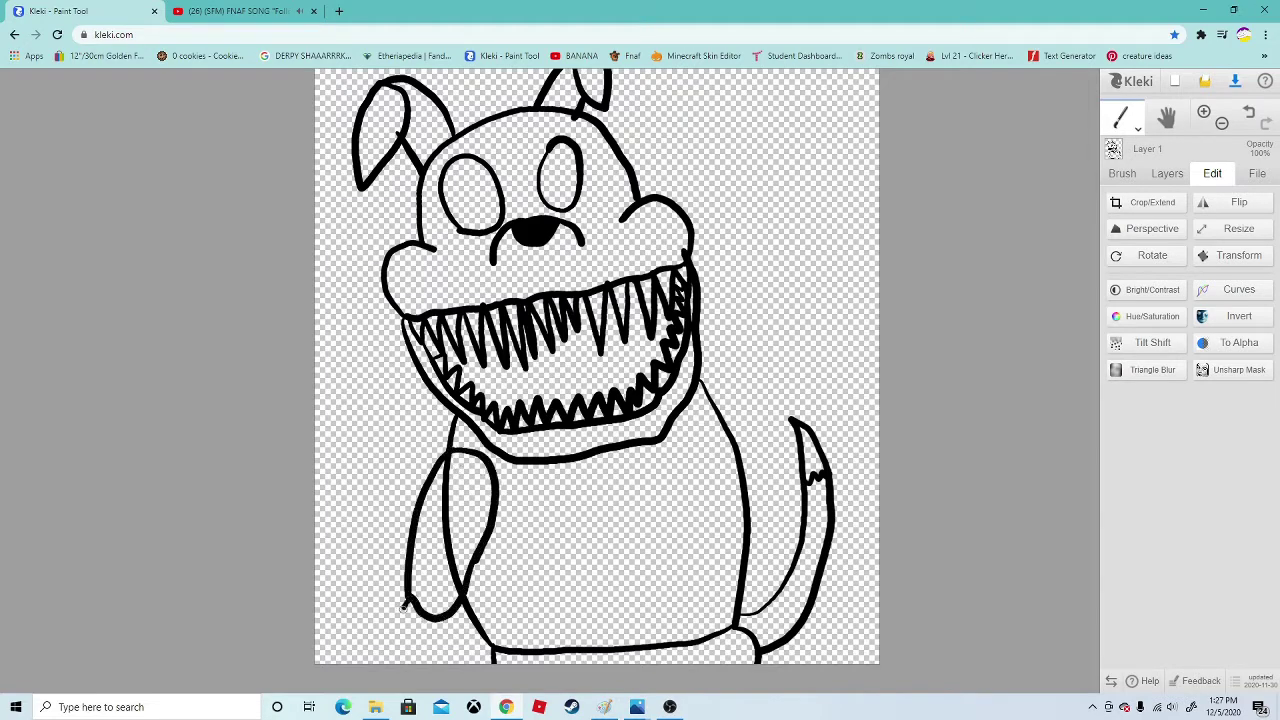
# Draw an oval upper arm over the torso's right edge, and undo the forearm strokes tried beneath it
pyautogui.moveTo(681, 430)
pyautogui.mouseDown()
pyautogui.moveTo(740, 475)
pyautogui.moveTo(732, 442)
pyautogui.moveTo(738, 530)
pyautogui.moveTo(688, 428)
pyautogui.moveTo(665, 540)
pyautogui.moveTo(697, 404)
pyautogui.mouseUp()
pyautogui.hotkey('ctrl', 'z')
pyautogui.hotkey('ctrl', 'z')
pyautogui.moveTo(668, 545); pyautogui.dragTo(705, 660)
pyautogui.hotkey('ctrl', 'z')
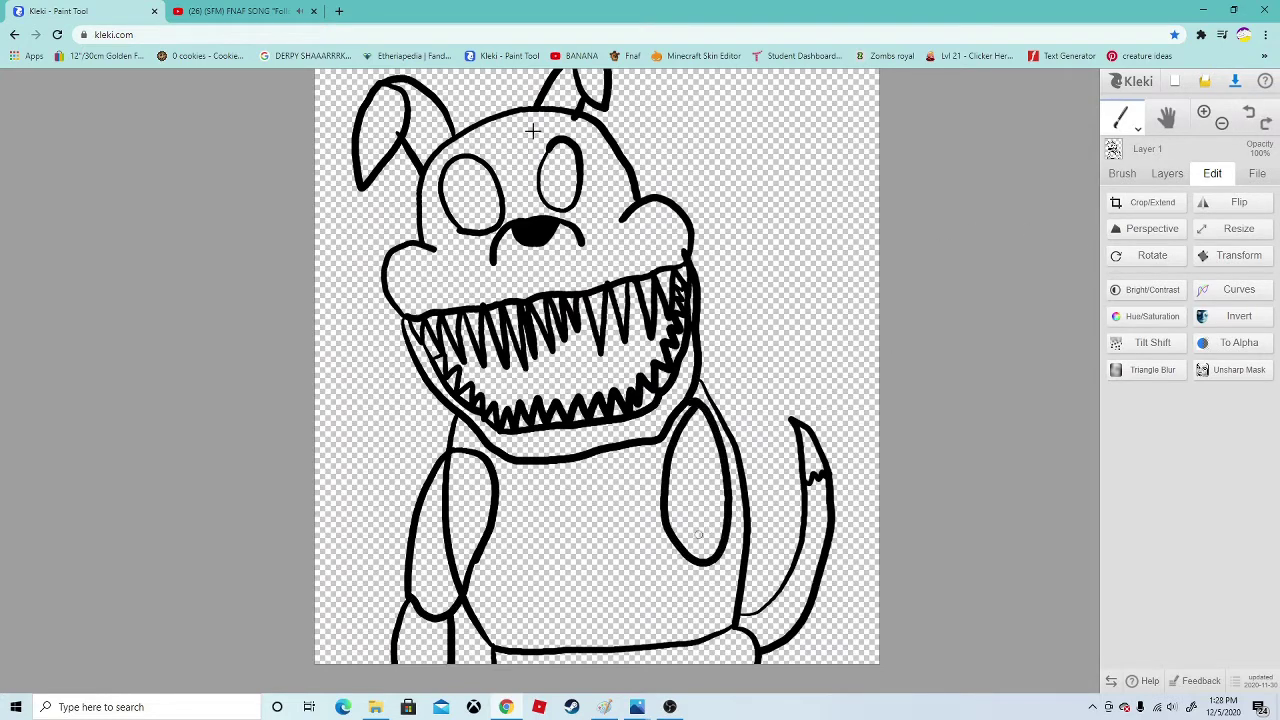
# Draw the right forearm's two sides down to the canvas edge and erase the torso lines that cross both arms
pyautogui.moveTo(680, 555); pyautogui.dragTo(668, 664)
pyautogui.moveTo(734, 558); pyautogui.dragTo(728, 664)
pyautogui.press('b')
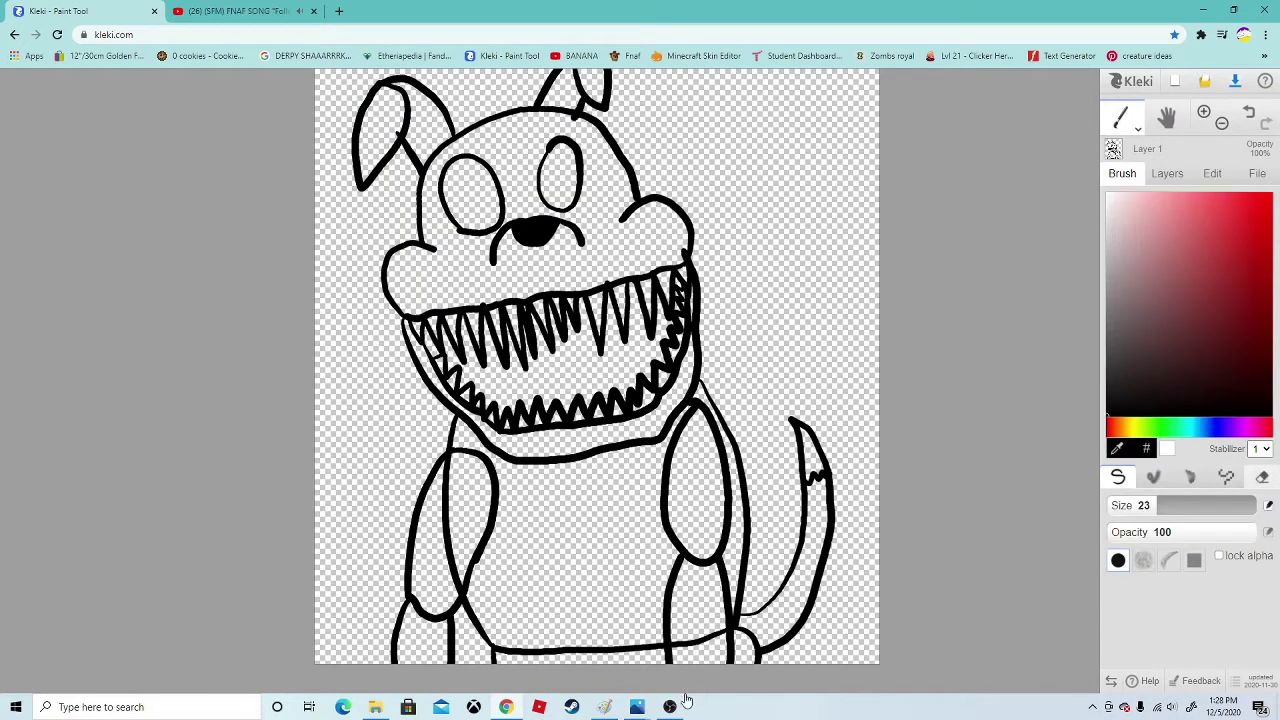
pyautogui.press('e')
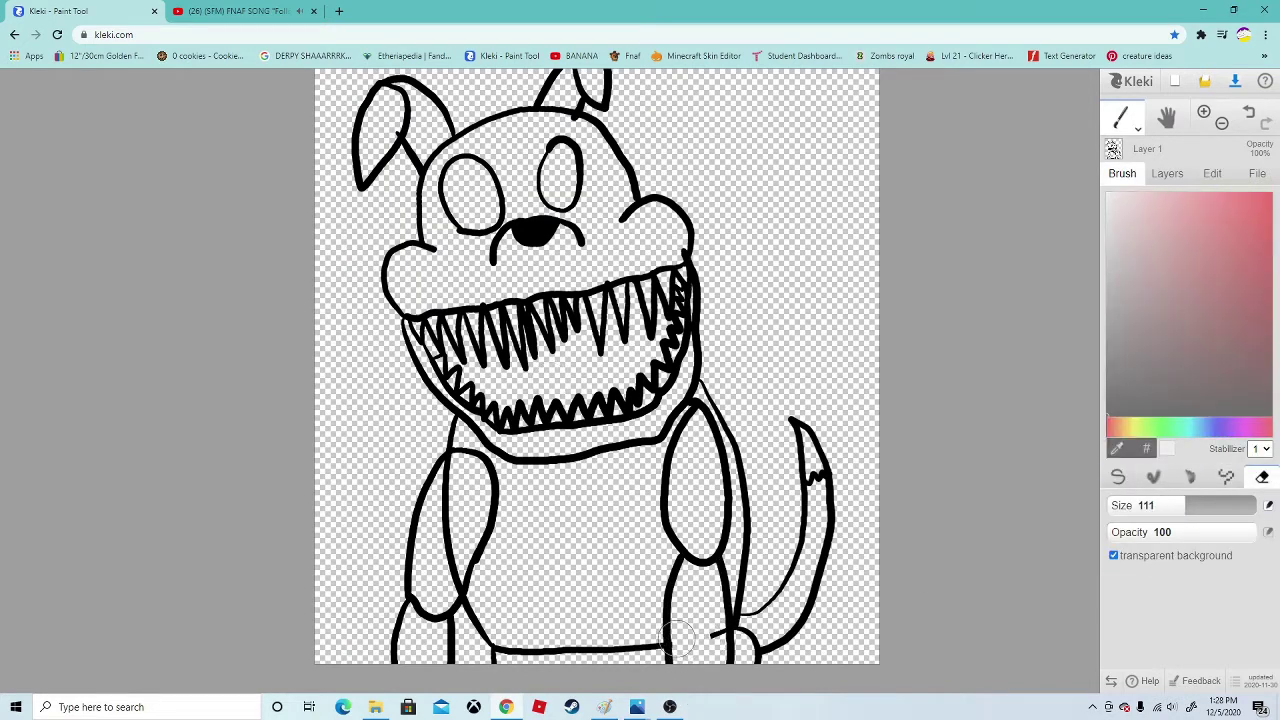
pyautogui.moveTo(455, 505); pyautogui.dragTo(450, 570)
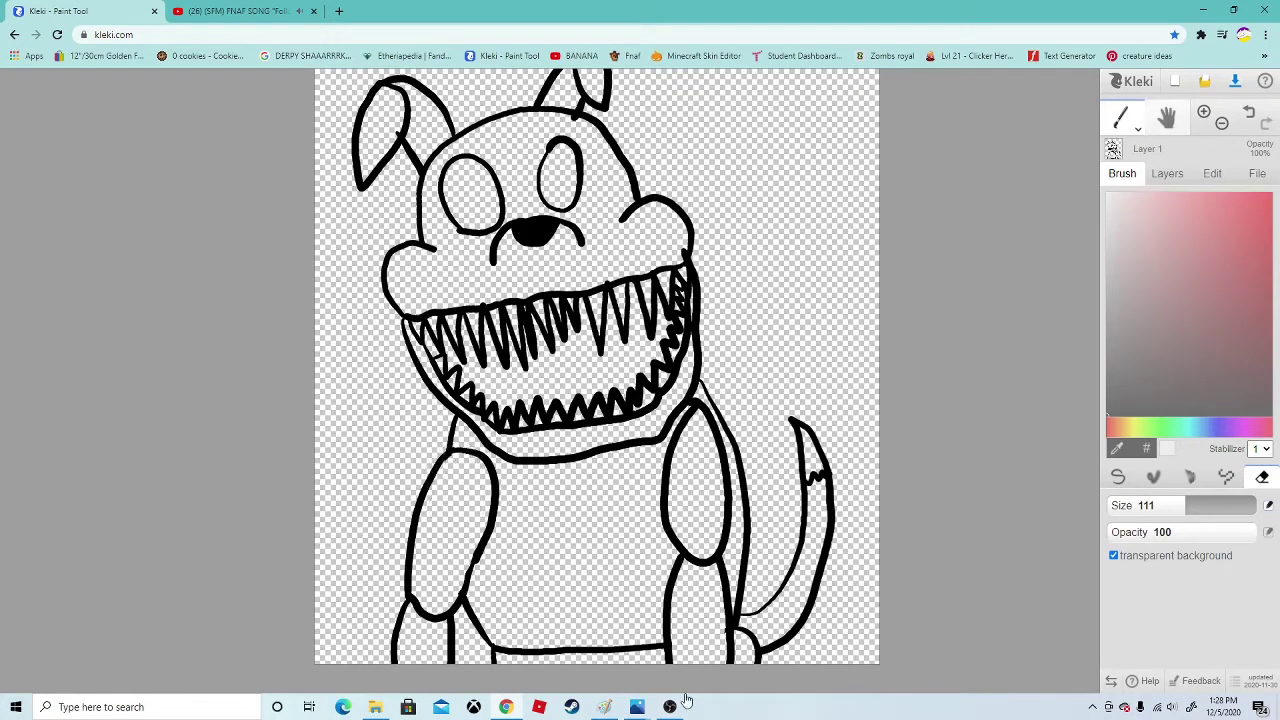
# Add a second layer for the colouring and set the Pen brush to a very dark brown
pyautogui.click(1167, 117)
pyautogui.moveTo(520, 489); pyautogui.dragTo(516, 516)
pyautogui.click(1120, 117)
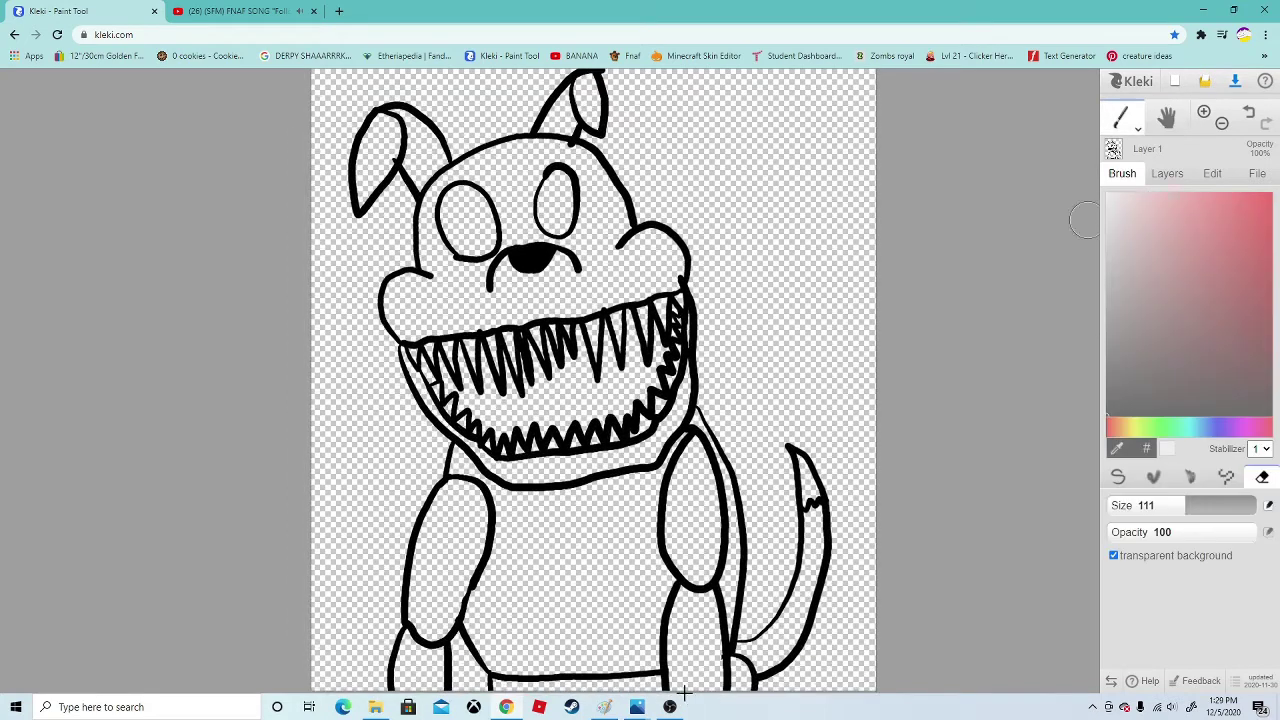
pyautogui.click(1167, 173)
pyautogui.click(1116, 202)
pyautogui.click(1122, 173)
pyautogui.click(1118, 477)
pyautogui.moveTo(1115, 427); pyautogui.dragTo(1122, 427)
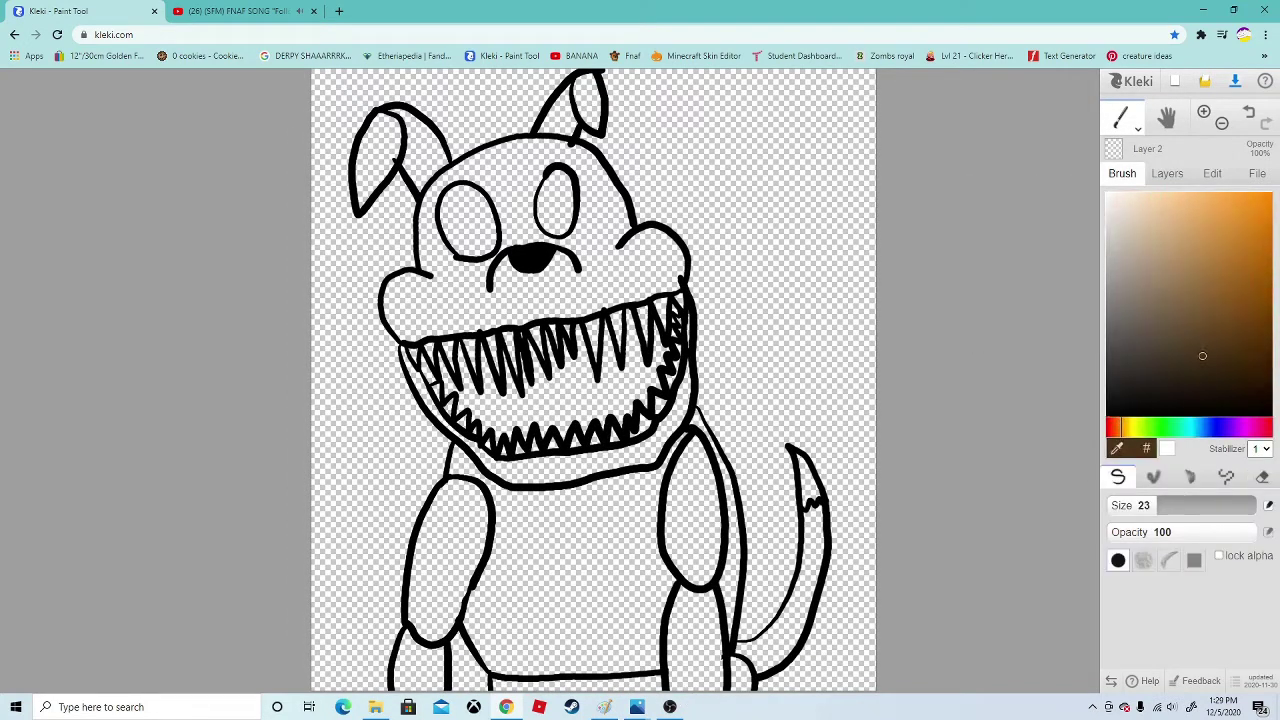
pyautogui.click(1199, 366)
# Set the brush size to 80, undoing the test strokes made beside the head
pyautogui.moveTo(845, 262)
pyautogui.mouseDown()
pyautogui.moveTo(770, 345)
pyautogui.moveTo(898, 249)
pyautogui.mouseUp()
pyautogui.click(1249, 113)
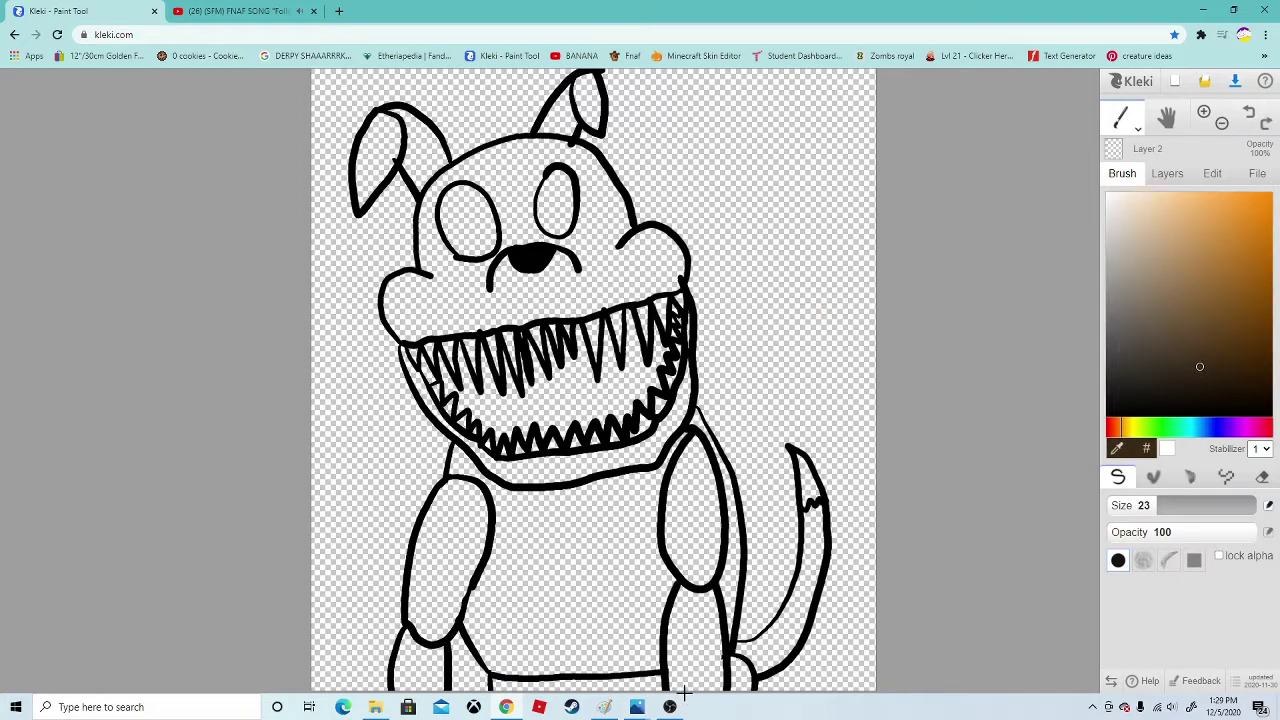
pyautogui.moveTo(1158, 505); pyautogui.dragTo(1183, 505)
pyautogui.moveTo(826, 206); pyautogui.dragTo(824, 212)
pyautogui.click(1249, 113)
pyautogui.click(1201, 505)
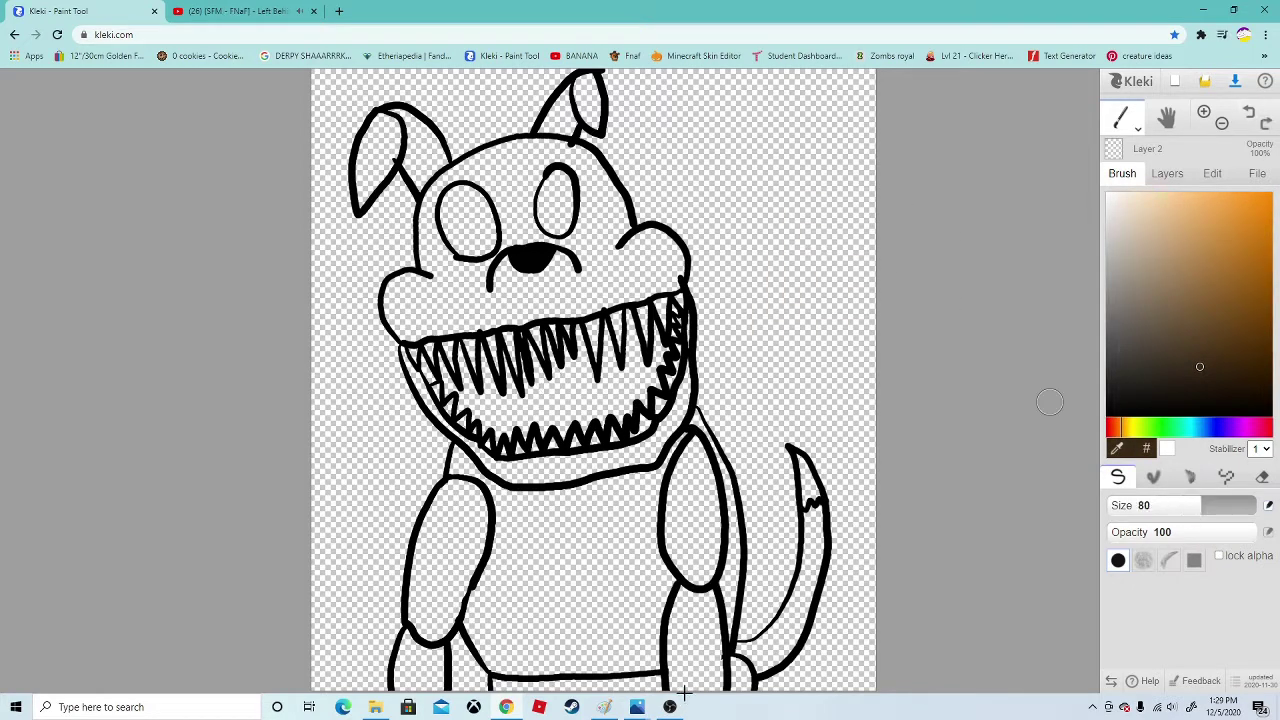
# Fill the muzzle, the head around the eyes and the right ear with dark brown, enlarging the brush to 143
pyautogui.moveTo(591, 275)
pyautogui.mouseDown()
pyautogui.moveTo(475, 311)
pyautogui.moveTo(398, 292)
pyautogui.mouseUp()
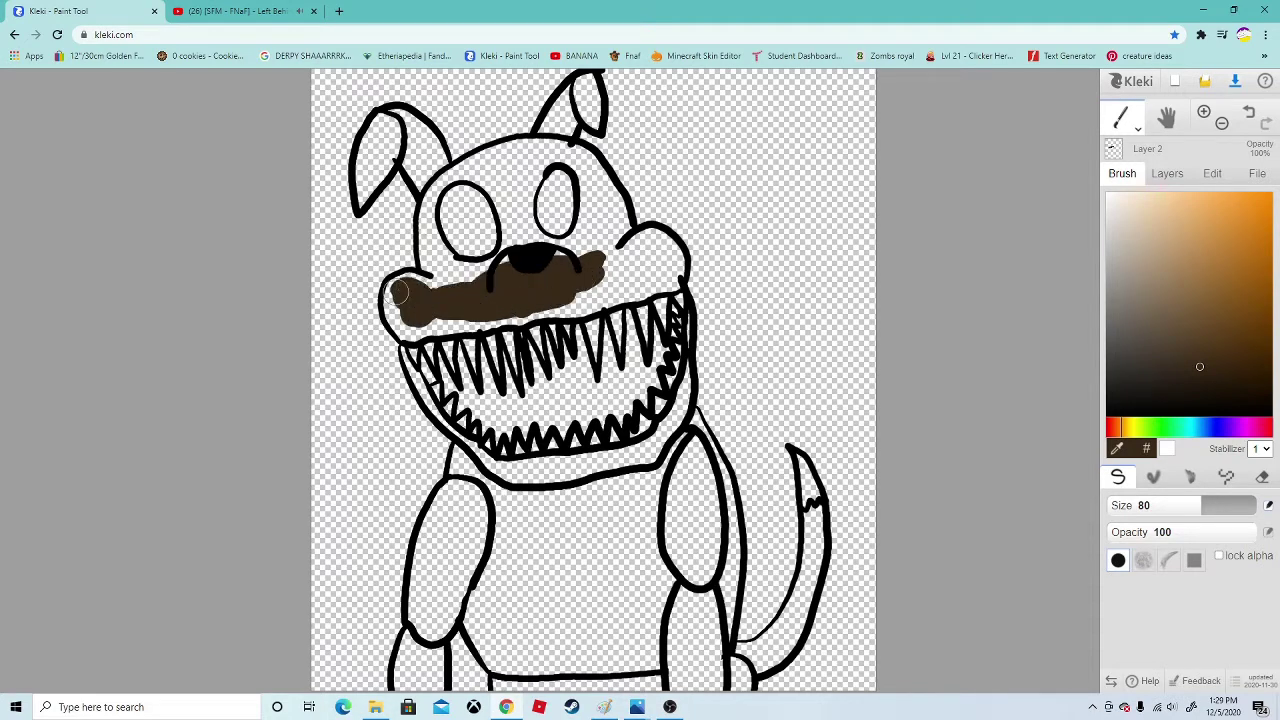
pyautogui.moveTo(467, 311); pyautogui.dragTo(521, 282)
pyautogui.click(1233, 505)
pyautogui.moveTo(619, 267)
pyautogui.mouseDown()
pyautogui.moveTo(643, 239)
pyautogui.moveTo(676, 268)
pyautogui.moveTo(672, 280)
pyautogui.moveTo(390, 330)
pyautogui.moveTo(393, 298)
pyautogui.moveTo(432, 288)
pyautogui.moveTo(518, 228)
pyautogui.moveTo(482, 188)
pyautogui.moveTo(457, 206)
pyautogui.moveTo(429, 271)
pyautogui.moveTo(451, 229)
pyautogui.moveTo(465, 232)
pyautogui.moveTo(432, 240)
pyautogui.moveTo(443, 263)
pyautogui.moveTo(518, 190)
pyautogui.moveTo(455, 158)
pyautogui.moveTo(590, 148)
pyautogui.moveTo(620, 225)
pyautogui.moveTo(590, 245)
pyautogui.moveTo(543, 245)
pyautogui.moveTo(528, 163)
pyautogui.moveTo(578, 165)
pyautogui.moveTo(595, 185)
pyautogui.moveTo(561, 243)
pyautogui.moveTo(549, 100)
pyautogui.moveTo(593, 100)
pyautogui.moveTo(590, 118)
pyautogui.moveTo(570, 100)
pyautogui.mouseUp()
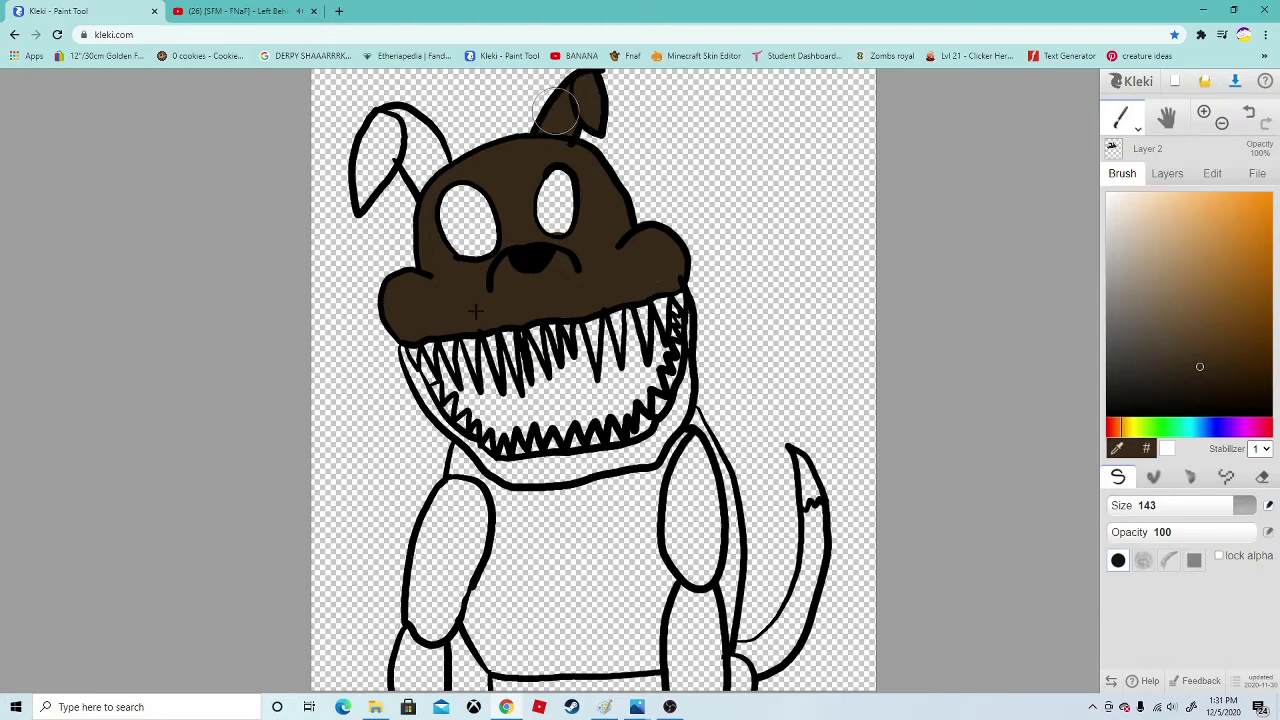
# Fill both parts of the folded left ear with dark brown
pyautogui.moveTo(385, 128)
pyautogui.mouseDown()
pyautogui.moveTo(364, 195)
pyautogui.moveTo(385, 118)
pyautogui.moveTo(377, 158)
pyautogui.mouseUp()
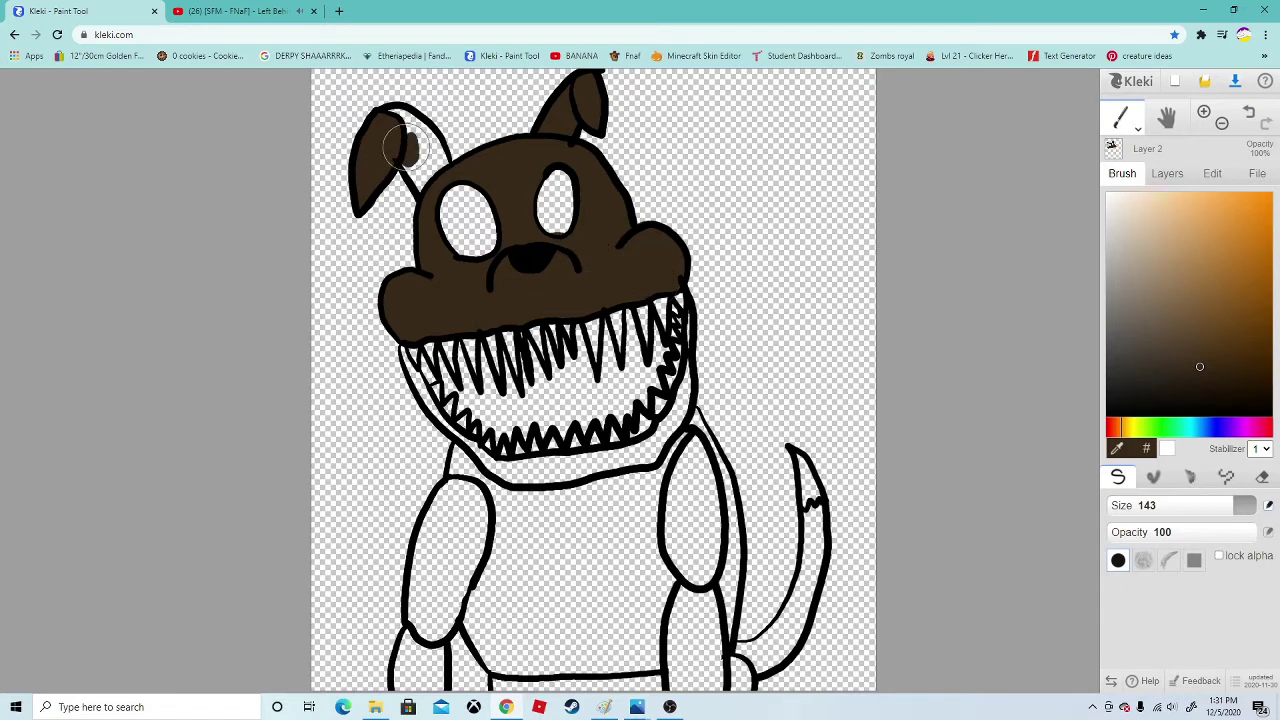
pyautogui.moveTo(408, 145)
pyautogui.mouseDown()
pyautogui.moveTo(420, 175)
pyautogui.moveTo(459, 172)
pyautogui.moveTo(478, 205)
pyautogui.mouseUp()
pyautogui.moveTo(458, 184); pyautogui.dragTo(455, 217)
pyautogui.press('e')
pyautogui.press('b')
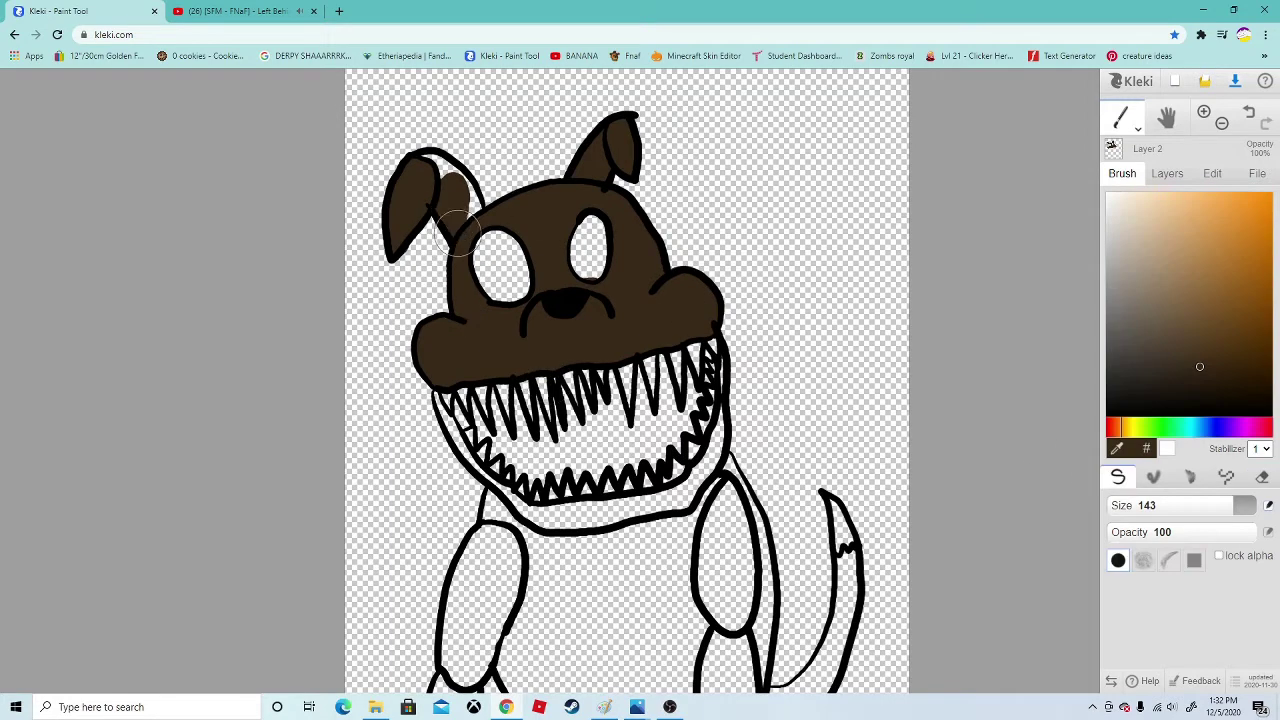
pyautogui.moveTo(456, 199); pyautogui.dragTo(442, 165)
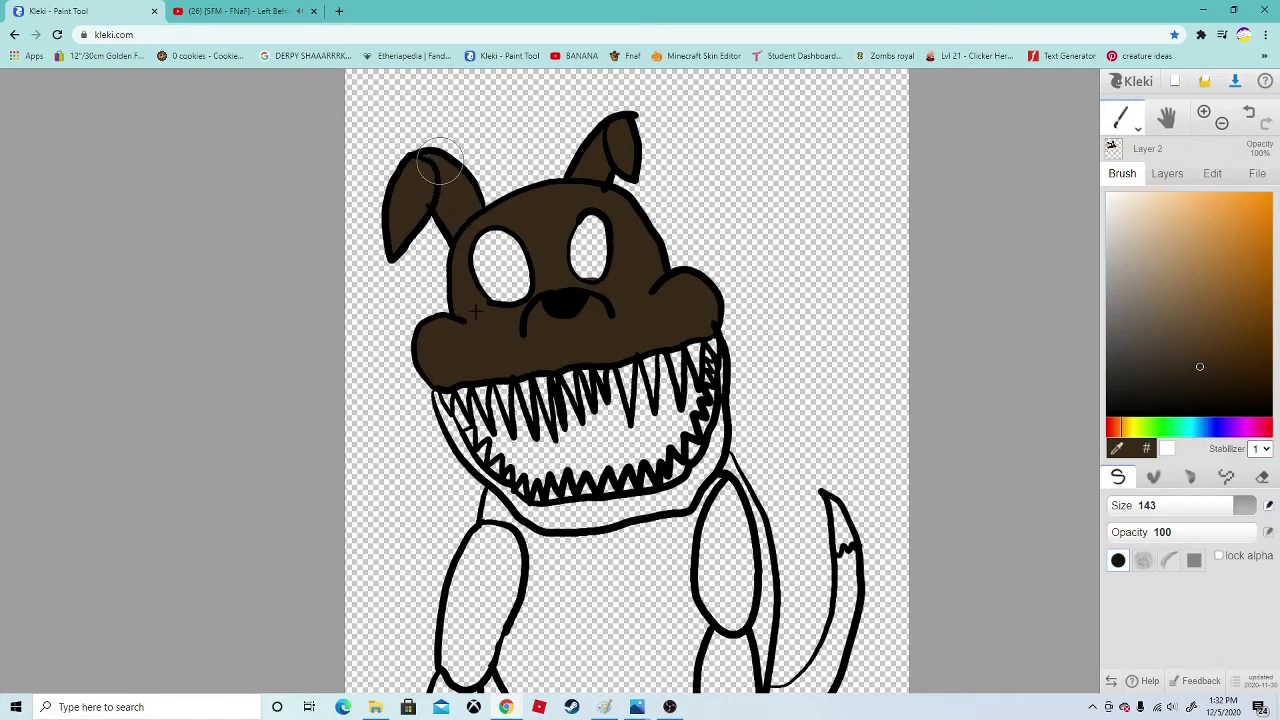
# Fill most of the torso between the arms and the strip below the waistline with dark brown, undoing a stray stroke
pyautogui.moveTo(745, 200); pyautogui.dragTo(717, 117)
pyautogui.moveTo(605, 482)
pyautogui.mouseDown()
pyautogui.moveTo(600, 514)
pyautogui.moveTo(514, 543)
pyautogui.moveTo(508, 500)
pyautogui.moveTo(480, 572)
pyautogui.moveTo(500, 610)
pyautogui.mouseUp()
pyautogui.moveTo(579, 594); pyautogui.dragTo(562, 471)
pyautogui.moveTo(545, 457)
pyautogui.mouseDown()
pyautogui.moveTo(520, 457)
pyautogui.moveTo(615, 480)
pyautogui.mouseUp()
pyautogui.moveTo(745, 185); pyautogui.dragTo(748, 292)
pyautogui.hotkey('ctrl', 'z')
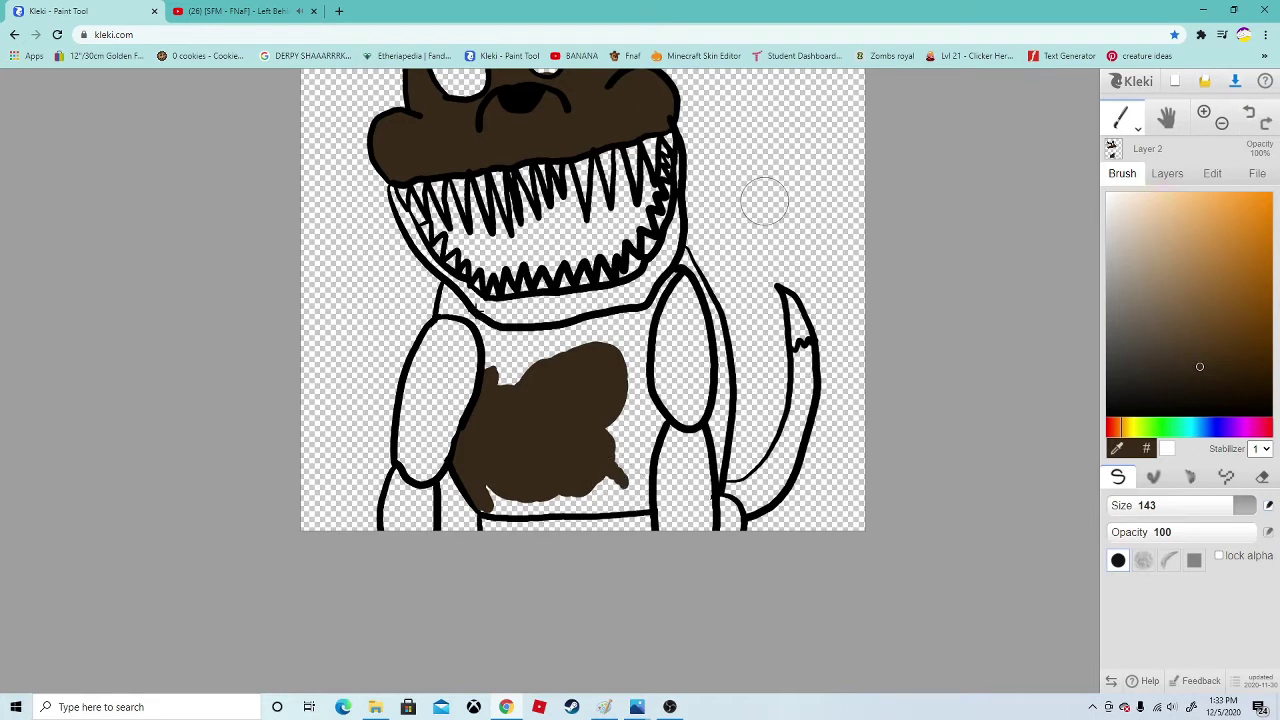
pyautogui.moveTo(586, 404)
pyautogui.mouseDown()
pyautogui.moveTo(606, 386)
pyautogui.moveTo(626, 420)
pyautogui.moveTo(578, 551)
pyautogui.moveTo(491, 514)
pyautogui.moveTo(589, 366)
pyautogui.moveTo(628, 408)
pyautogui.moveTo(585, 382)
pyautogui.mouseUp()
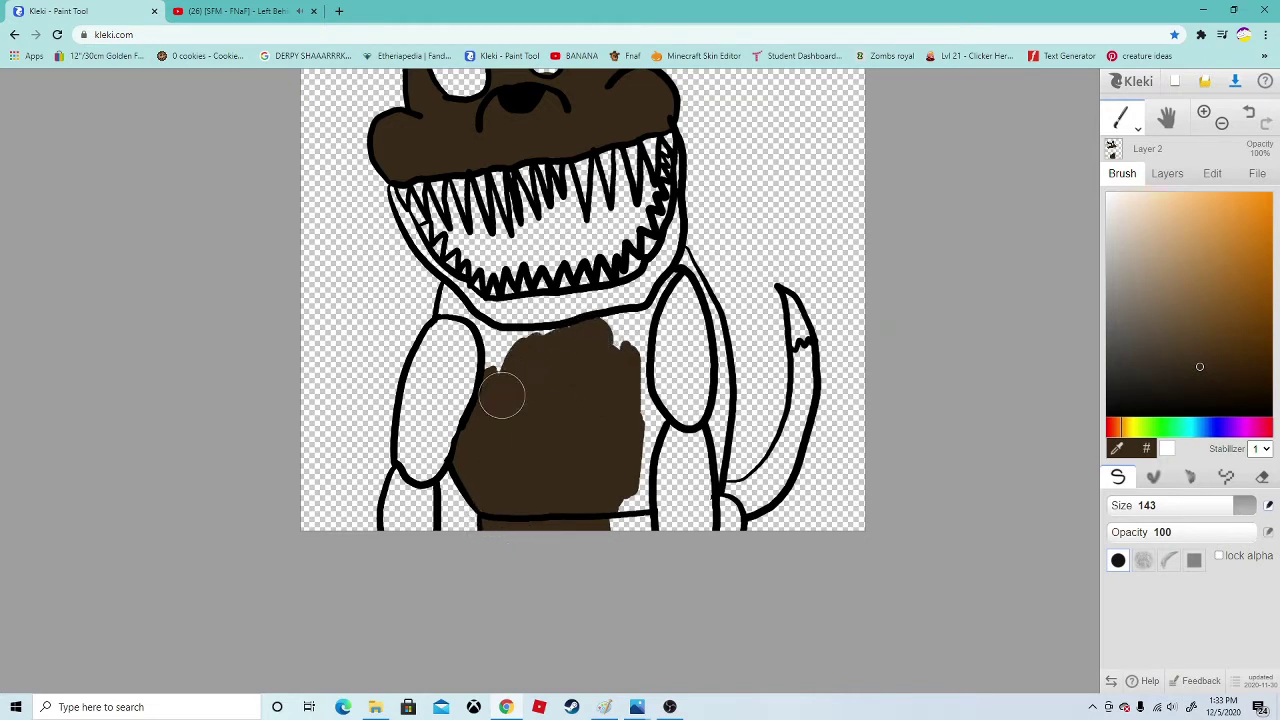
# Fill the left upper arm and forearm with dark brown, saving a PNG copy of the drawing along the way
pyautogui.moveTo(467, 375)
pyautogui.mouseDown()
pyautogui.moveTo(450, 350)
pyautogui.moveTo(469, 393)
pyautogui.mouseUp()
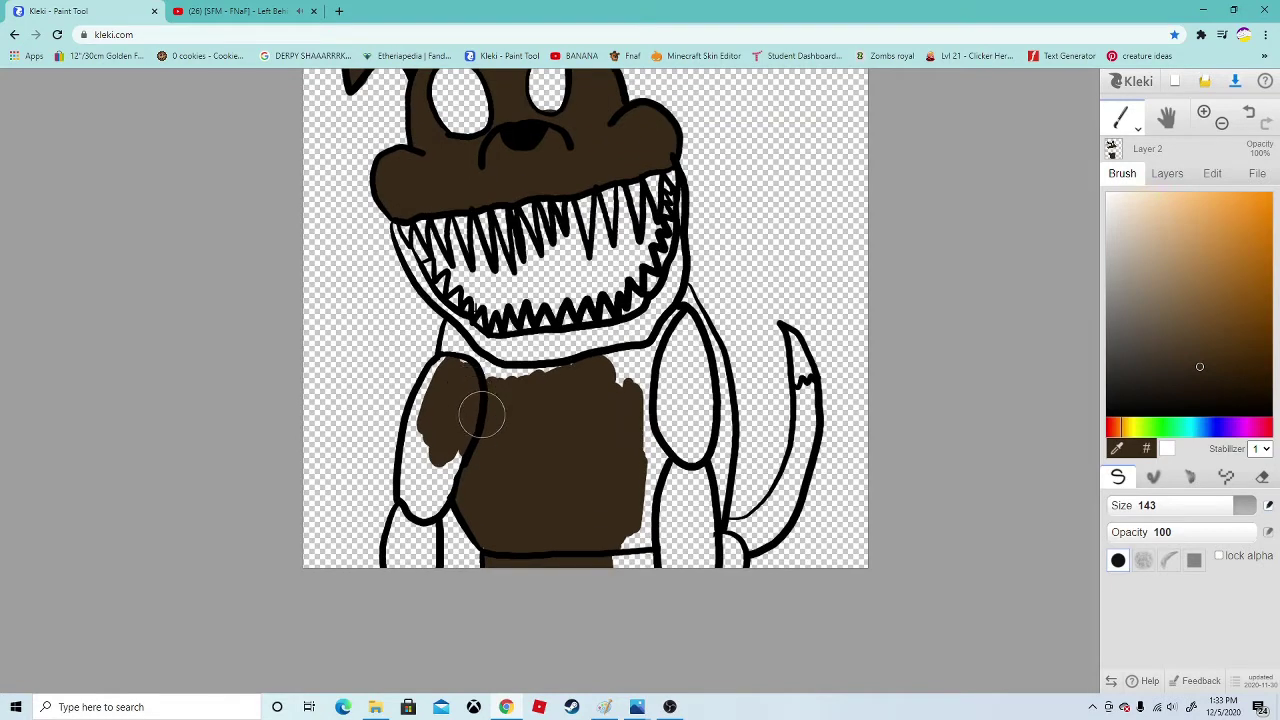
pyautogui.hotkey('ctrl', 's')
pyautogui.hotkey('ctrl', '+')
pyautogui.hotkey('ctrl', '+')
pyautogui.hotkey('ctrl', '-')
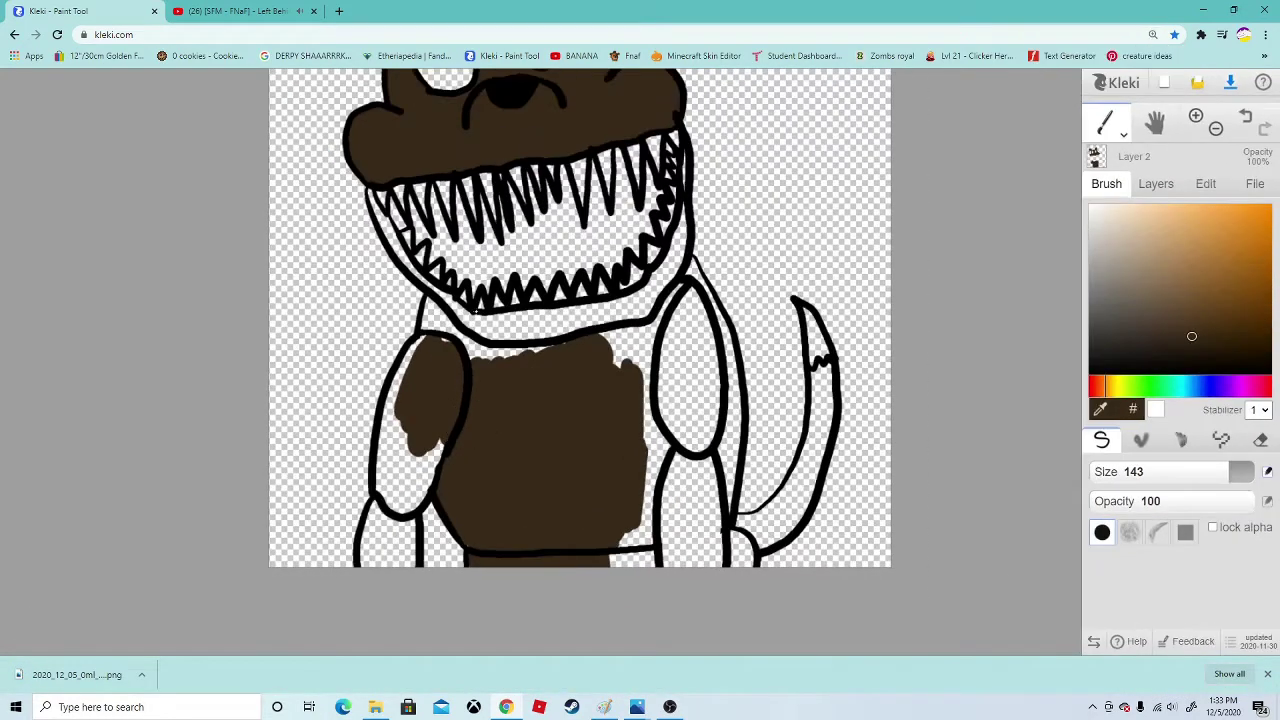
pyautogui.hotkey('ctrl', '+')
pyautogui.moveTo(486, 413); pyautogui.dragTo(524, 377)
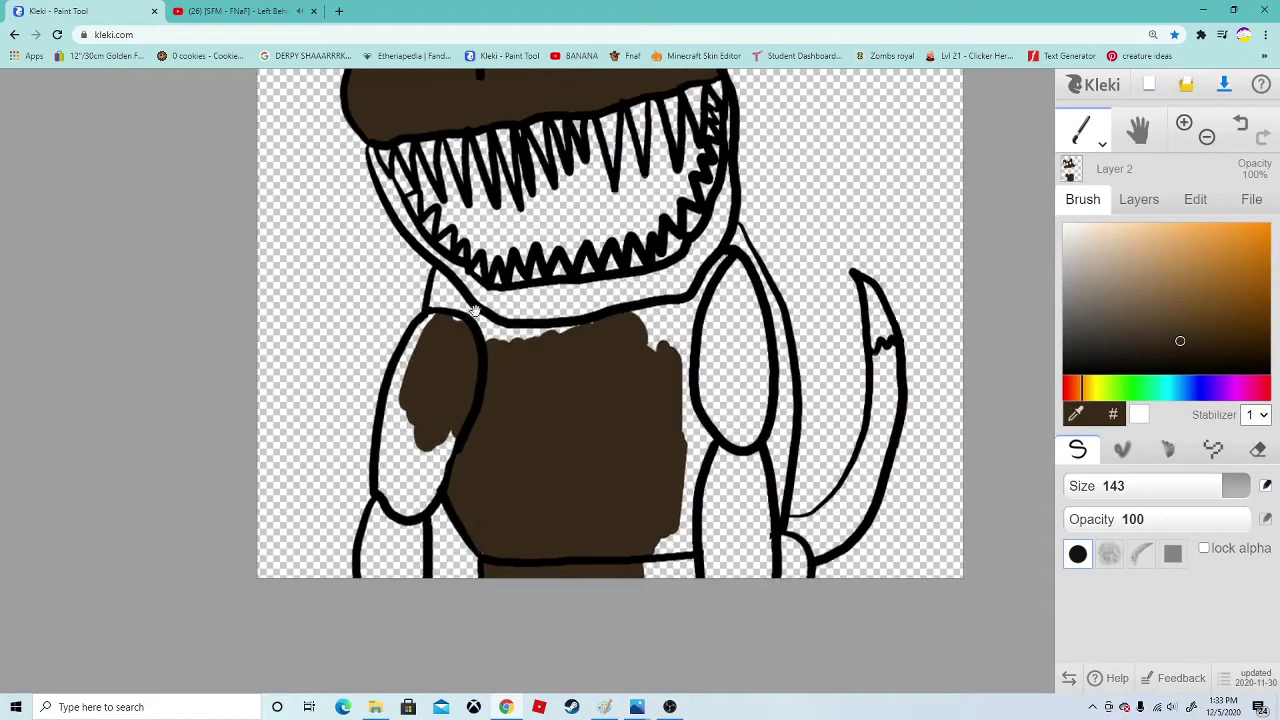
pyautogui.moveTo(440, 430); pyautogui.dragTo(438, 372)
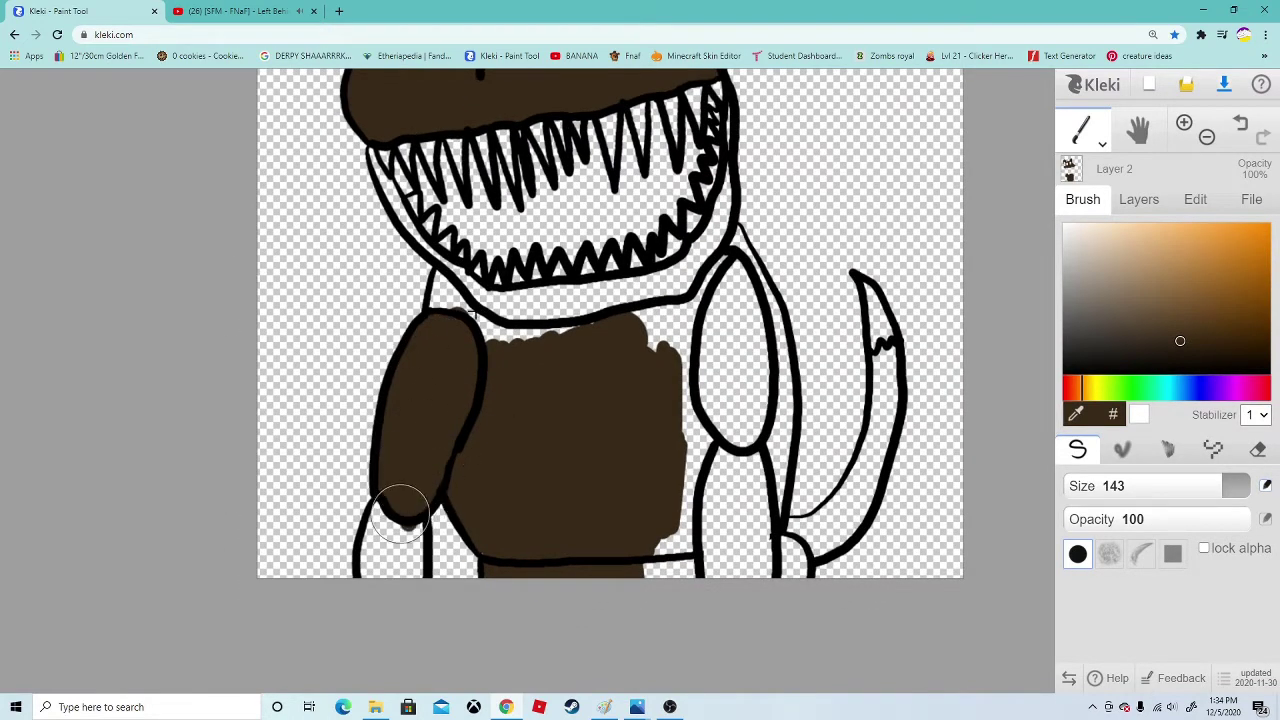
pyautogui.moveTo(402, 513); pyautogui.dragTo(384, 514)
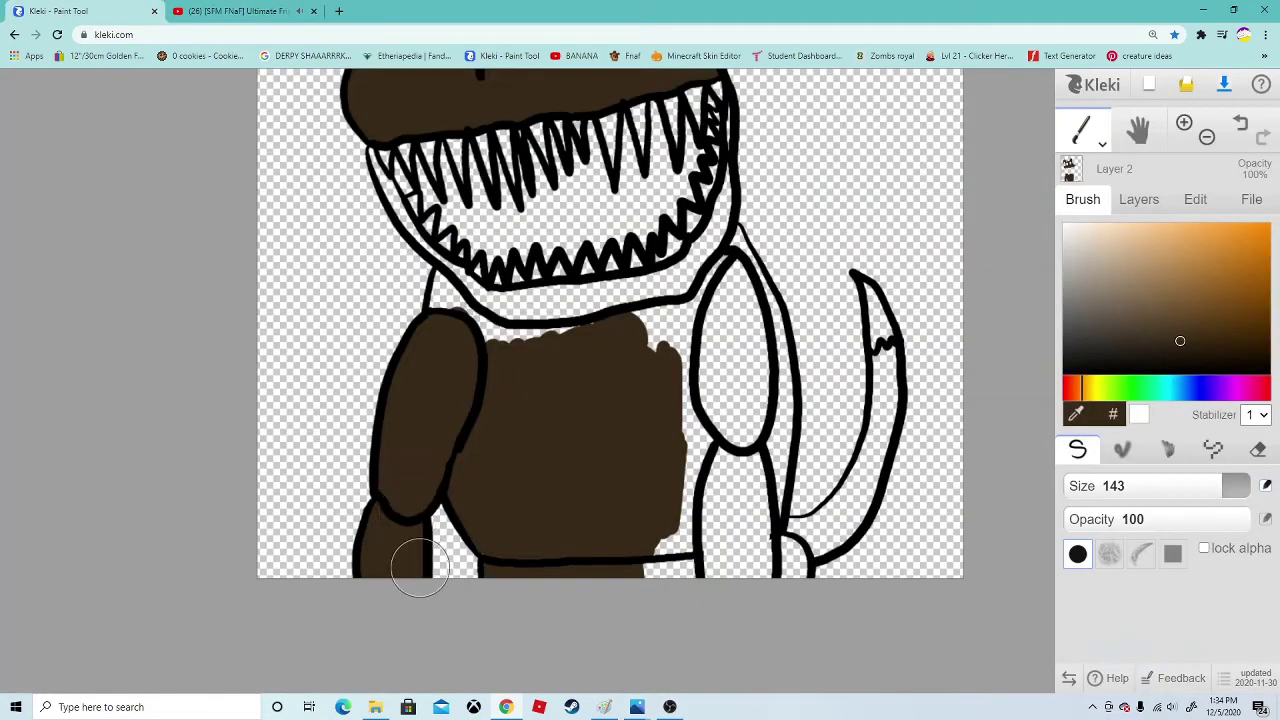
# Fill the rest of the torso, the shoulders, the right arm and the narrow strip behind it with dark brown
pyautogui.moveTo(605, 335); pyautogui.dragTo(512, 333)
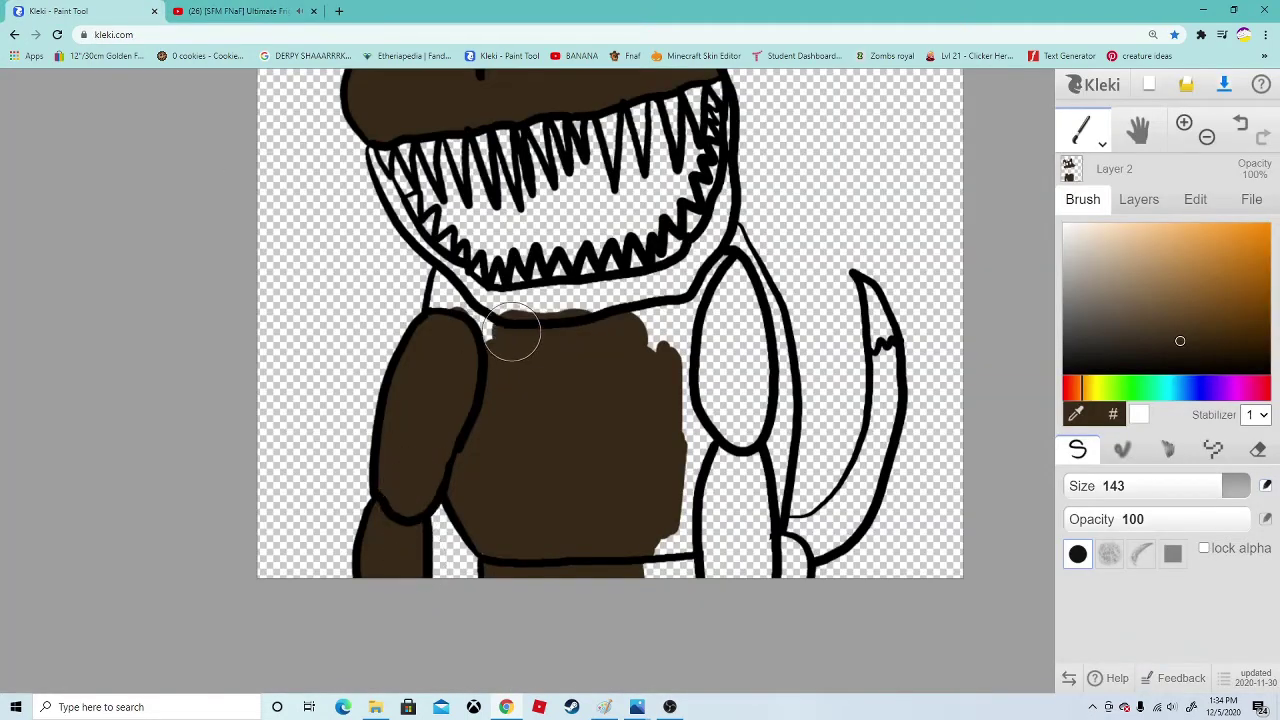
pyautogui.moveTo(438, 268); pyautogui.dragTo(643, 364)
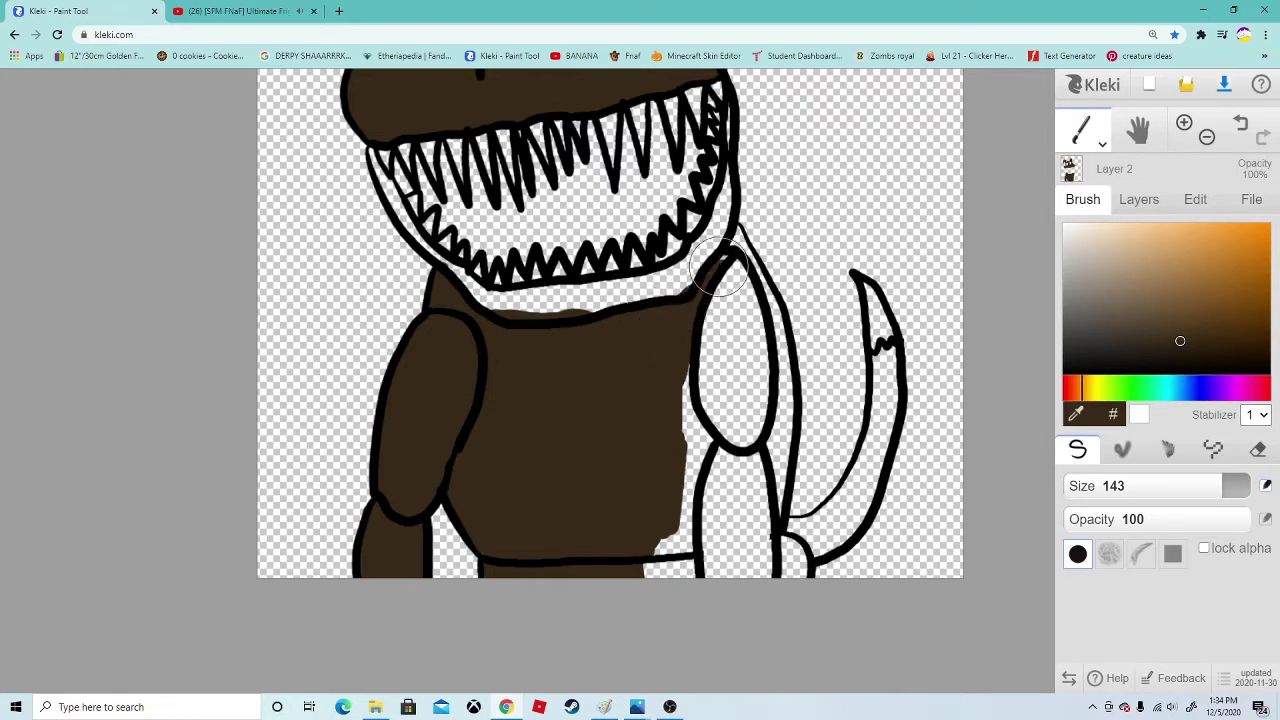
pyautogui.moveTo(718, 268)
pyautogui.mouseDown()
pyautogui.moveTo(736, 320)
pyautogui.moveTo(738, 403)
pyautogui.moveTo(686, 408)
pyautogui.moveTo(686, 584)
pyautogui.mouseUp()
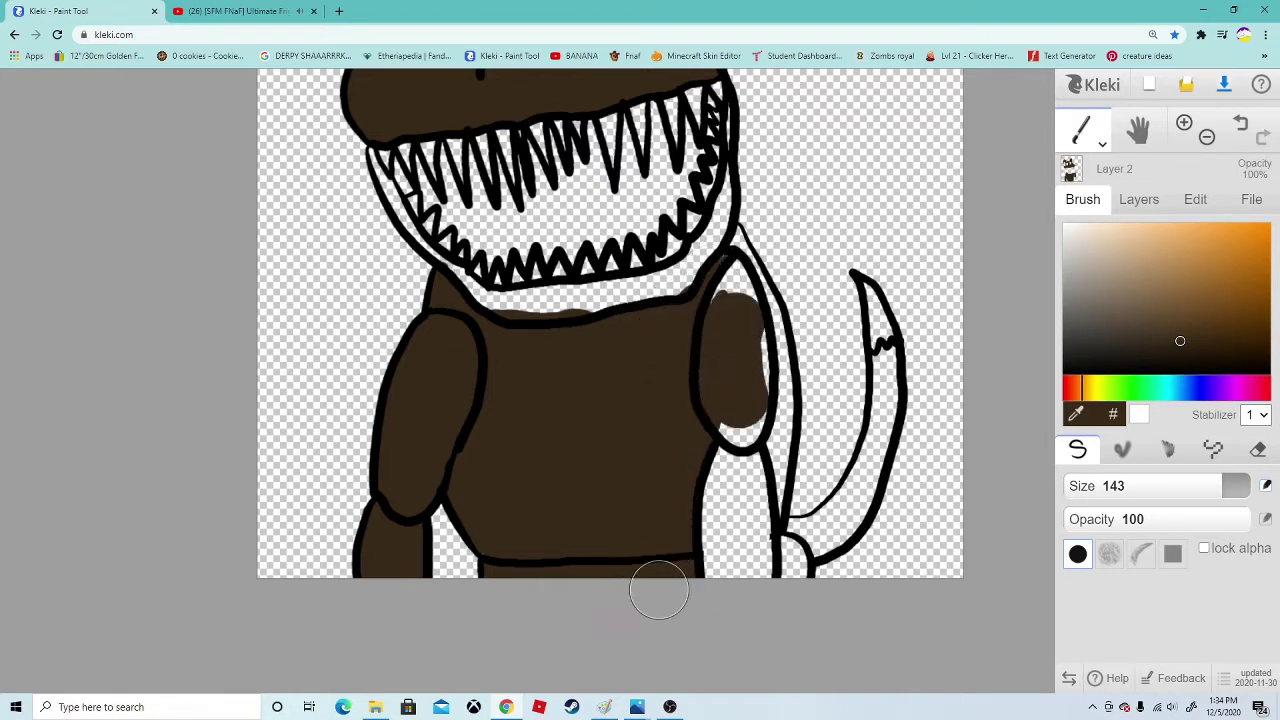
pyautogui.moveTo(720, 448)
pyautogui.mouseDown()
pyautogui.moveTo(713, 550)
pyautogui.moveTo(755, 475)
pyautogui.mouseUp()
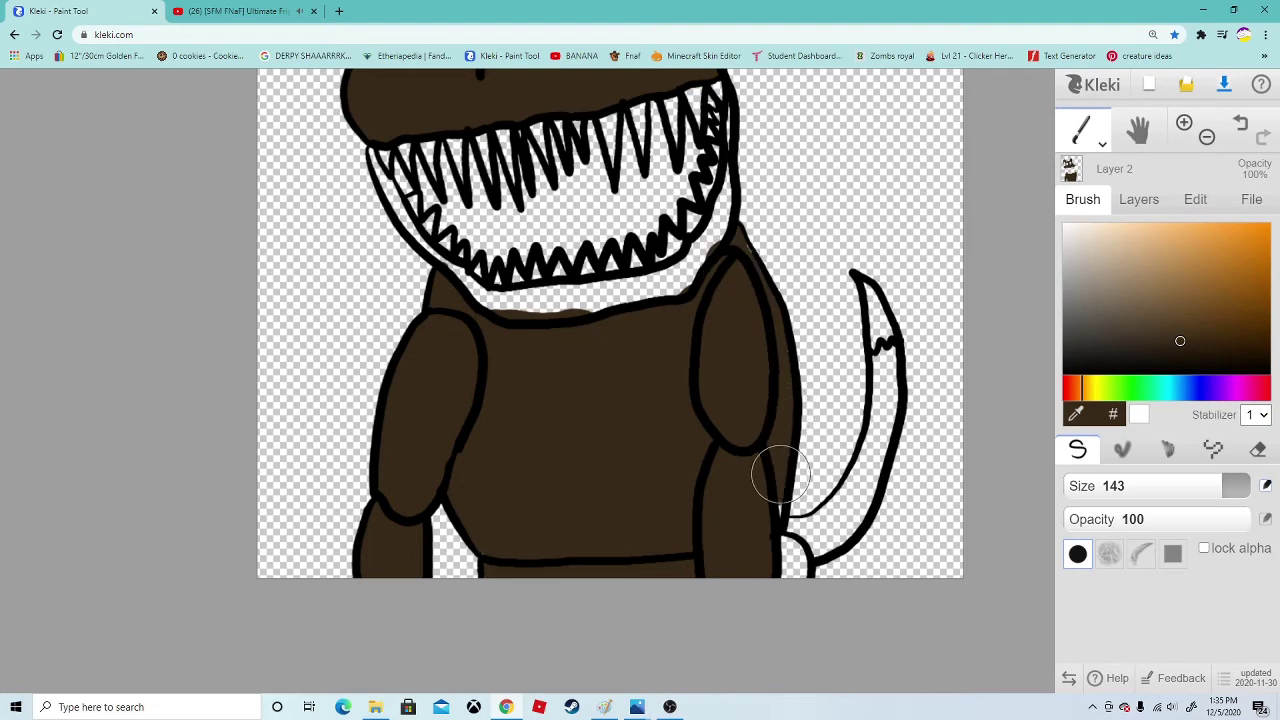
pyautogui.moveTo(636, 354); pyautogui.dragTo(661, 413)
# Fill the chin and the right side of the lower jaw with dark brown, undoing strokes that miss the outline
pyautogui.hotkey('ctrl', '+')
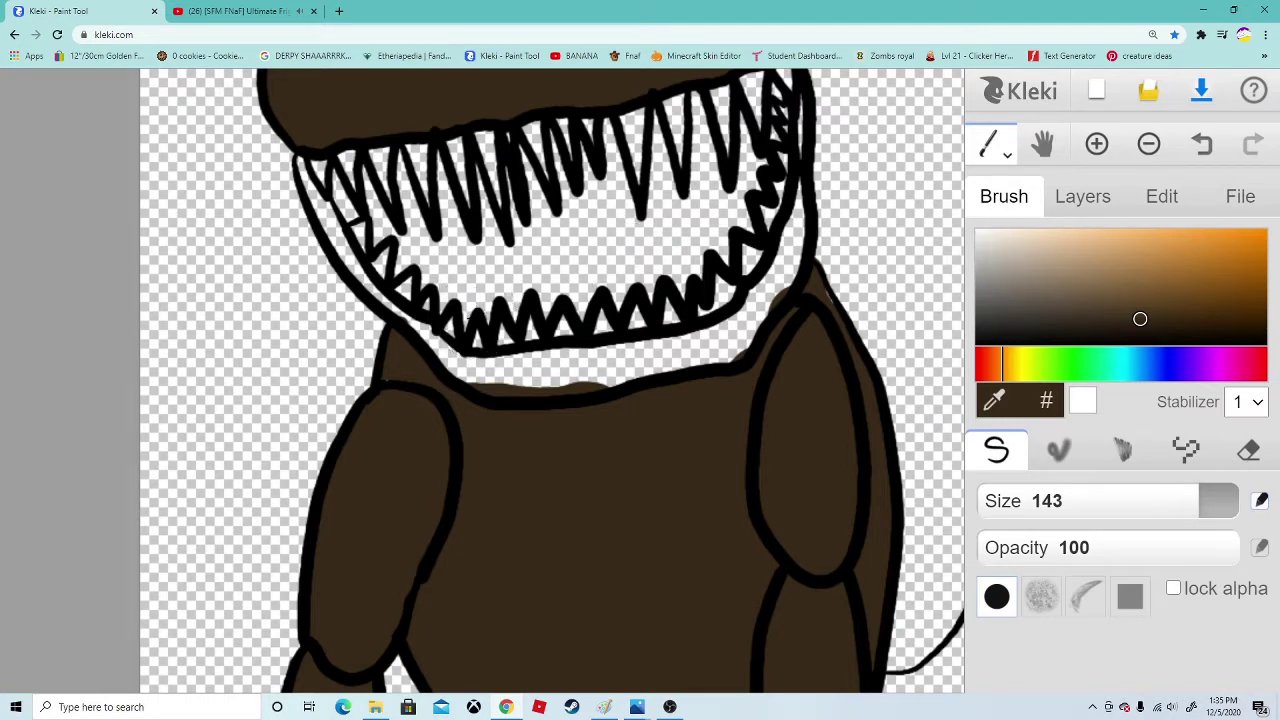
pyautogui.moveTo(630, 375)
pyautogui.mouseDown()
pyautogui.moveTo(517, 382)
pyautogui.moveTo(534, 438)
pyautogui.moveTo(524, 450)
pyautogui.moveTo(552, 446)
pyautogui.moveTo(542, 434)
pyautogui.moveTo(564, 424)
pyautogui.moveTo(498, 426)
pyautogui.moveTo(432, 389)
pyautogui.mouseUp()
pyautogui.hotkey('ctrl', '+')
pyautogui.click(1190, 153)
pyautogui.moveTo(548, 415)
pyautogui.mouseDown()
pyautogui.moveTo(628, 432)
pyautogui.moveTo(757, 407)
pyautogui.mouseUp()
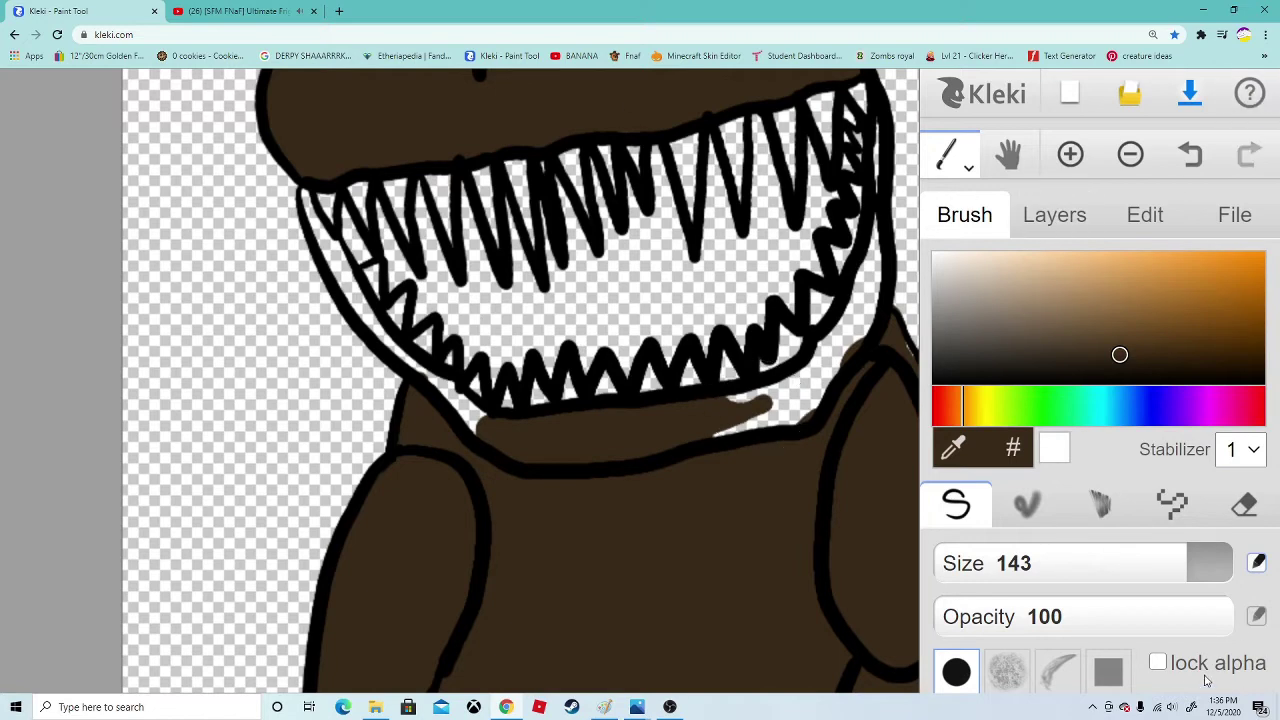
pyautogui.click(798, 397)
pyautogui.click(1194, 155)
pyautogui.moveTo(720, 438)
pyautogui.mouseDown()
pyautogui.moveTo(793, 412)
pyautogui.moveTo(760, 407)
pyautogui.moveTo(525, 480)
pyautogui.mouseUp()
pyautogui.moveTo(677, 441)
pyautogui.mouseDown()
pyautogui.moveTo(627, 466)
pyautogui.moveTo(609, 451)
pyautogui.moveTo(645, 412)
pyautogui.mouseUp()
pyautogui.moveTo(700, 455)
pyautogui.mouseDown()
pyautogui.moveTo(675, 363)
pyautogui.moveTo(682, 247)
pyautogui.mouseUp()
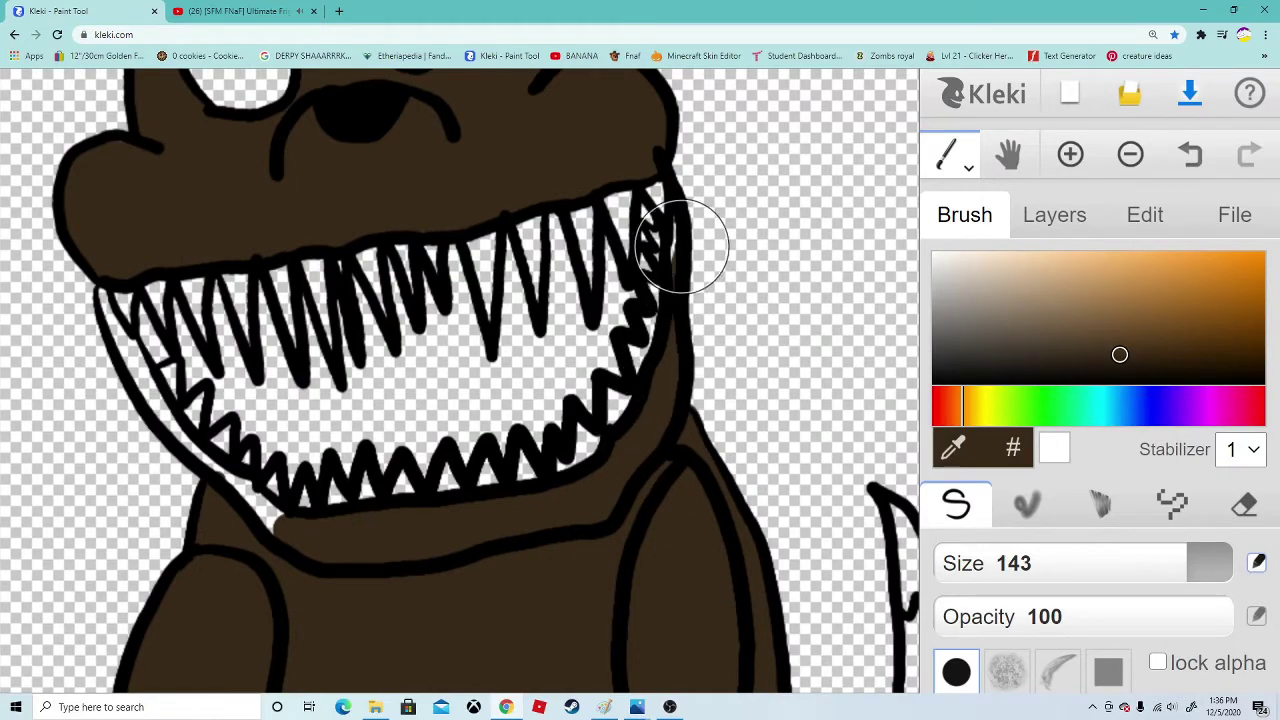
# Fill the narrow left side of the lower jaw with dark brown
pyautogui.hotkey('ctrl', '-')
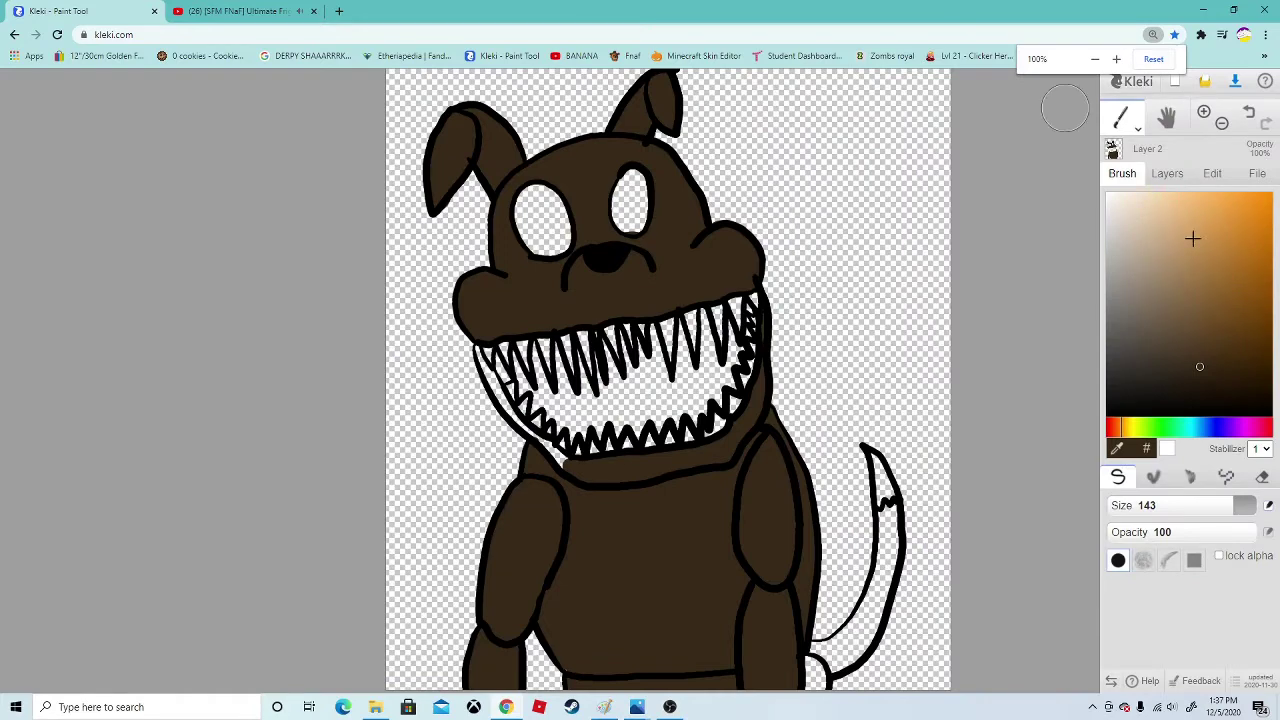
pyautogui.click(1204, 112)
pyautogui.click(1204, 112)
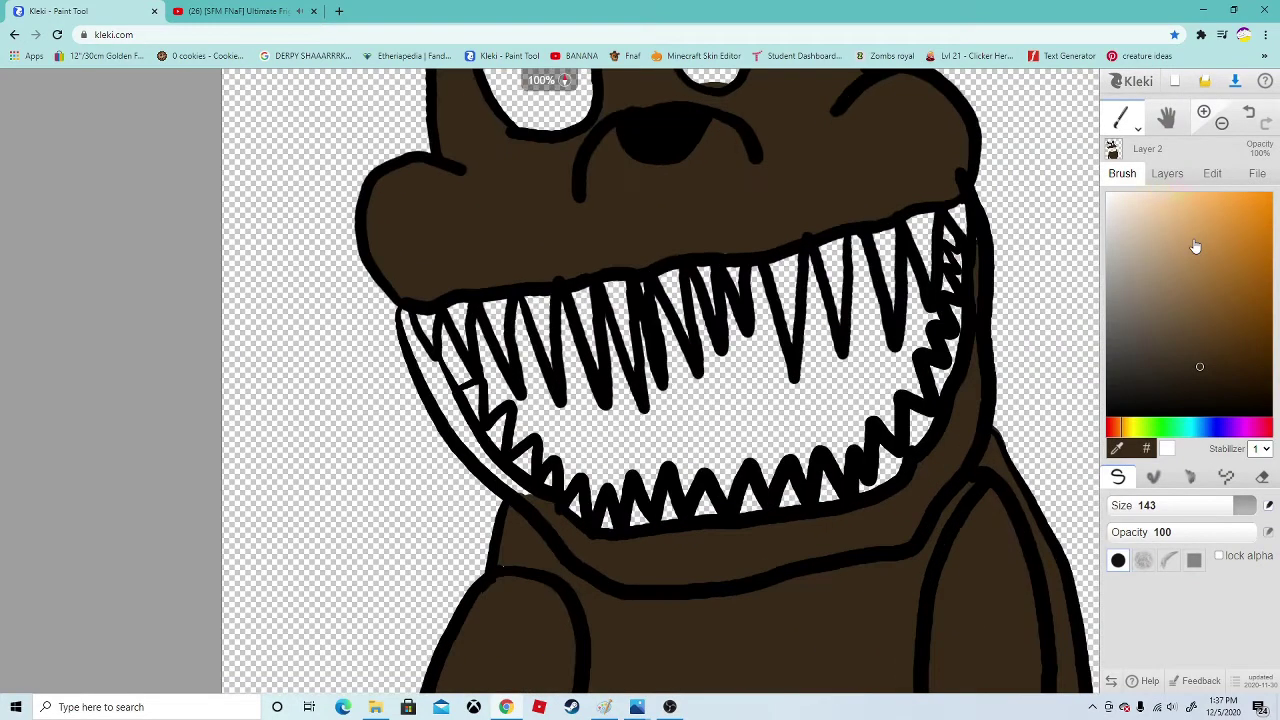
pyautogui.click(1204, 112)
pyautogui.moveTo(527, 532)
pyautogui.mouseDown()
pyautogui.moveTo(461, 499)
pyautogui.moveTo(360, 352)
pyautogui.moveTo(346, 291)
pyautogui.moveTo(361, 338)
pyautogui.moveTo(462, 495)
pyautogui.mouseUp()
# Fill the hip and the tail up to its jagged tip marking with dark brown, and erase the overspill beside the tail
pyautogui.click(1221, 122)
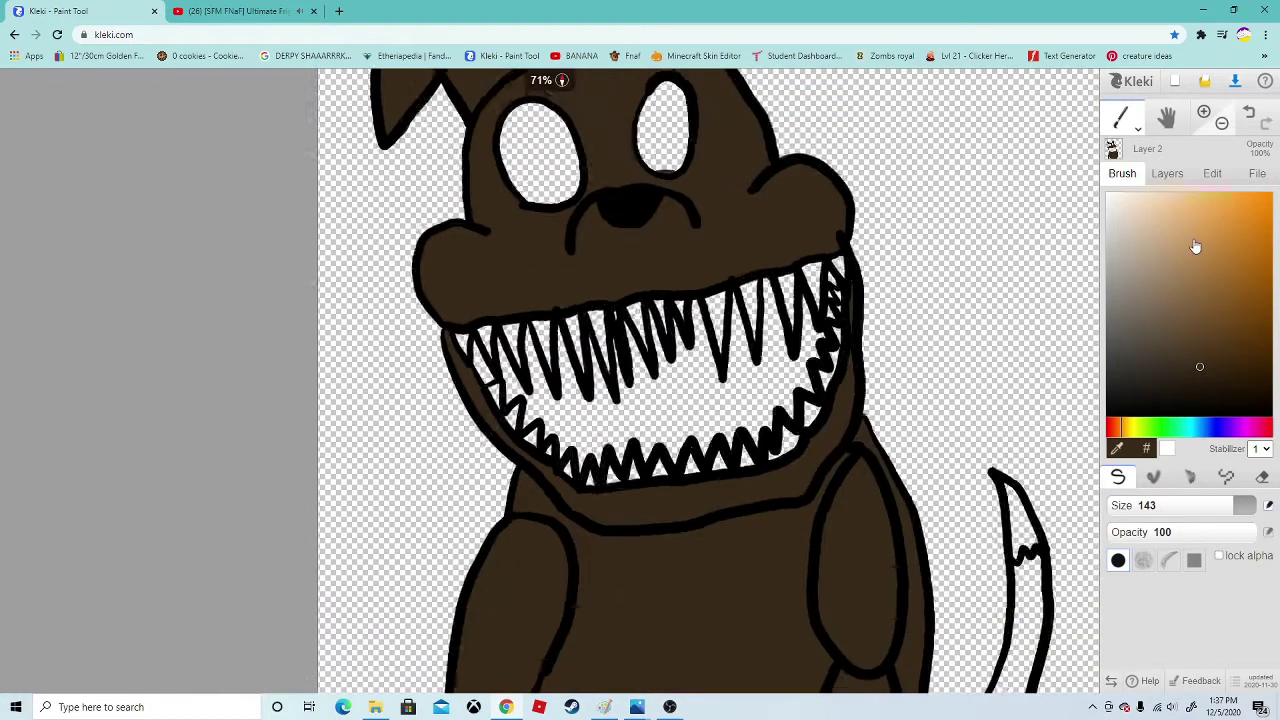
pyautogui.click(1221, 122)
pyautogui.moveTo(924, 254); pyautogui.dragTo(862, 217)
pyautogui.click(1204, 112)
pyautogui.click(1204, 112)
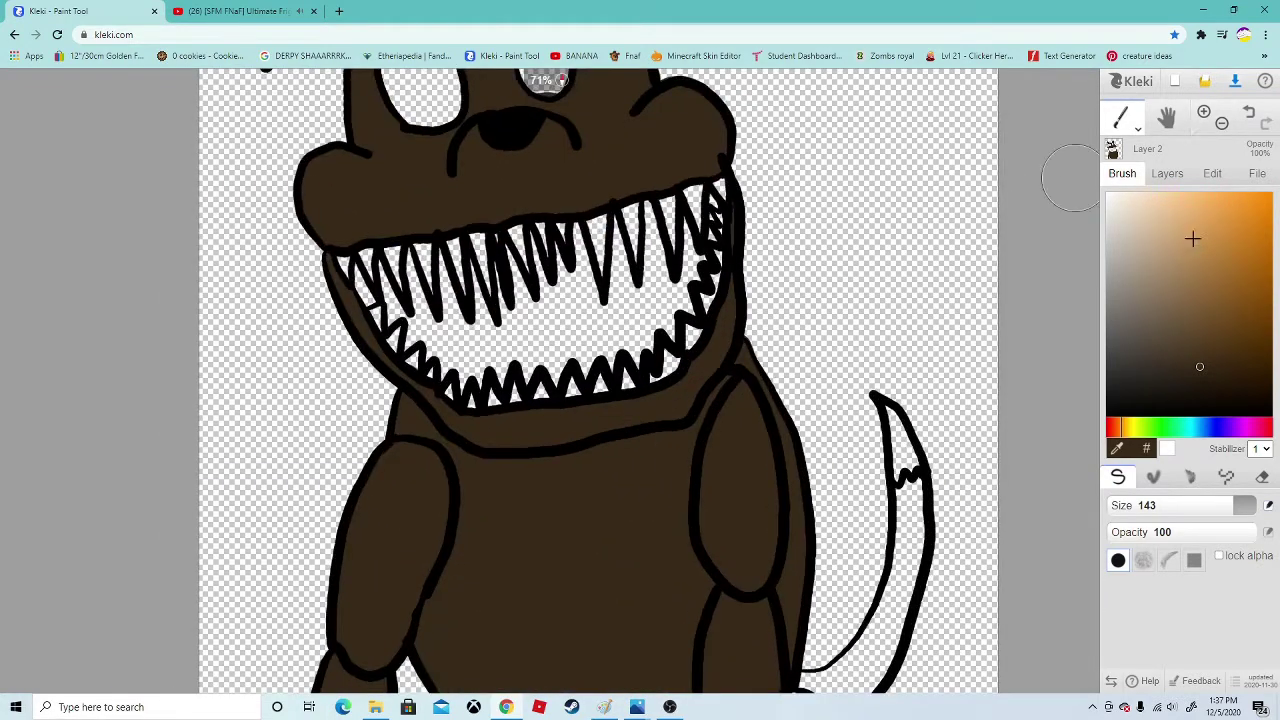
pyautogui.click(1204, 112)
pyautogui.moveTo(920, 420)
pyautogui.mouseDown()
pyautogui.moveTo(751, 270)
pyautogui.moveTo(639, 133)
pyautogui.mouseUp()
pyautogui.moveTo(634, 585)
pyautogui.mouseDown()
pyautogui.moveTo(648, 522)
pyautogui.moveTo(700, 480)
pyautogui.moveTo(700, 515)
pyautogui.moveTo(729, 500)
pyautogui.moveTo(772, 295)
pyautogui.mouseUp()
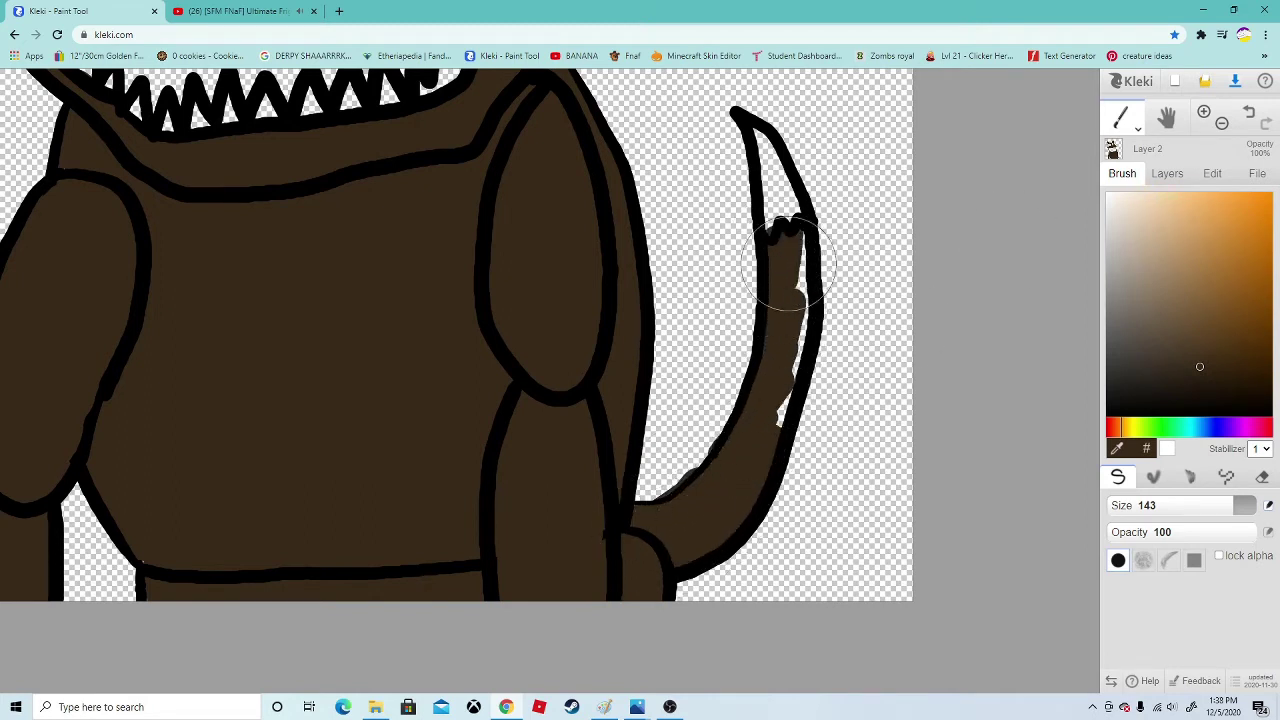
pyautogui.press('e')
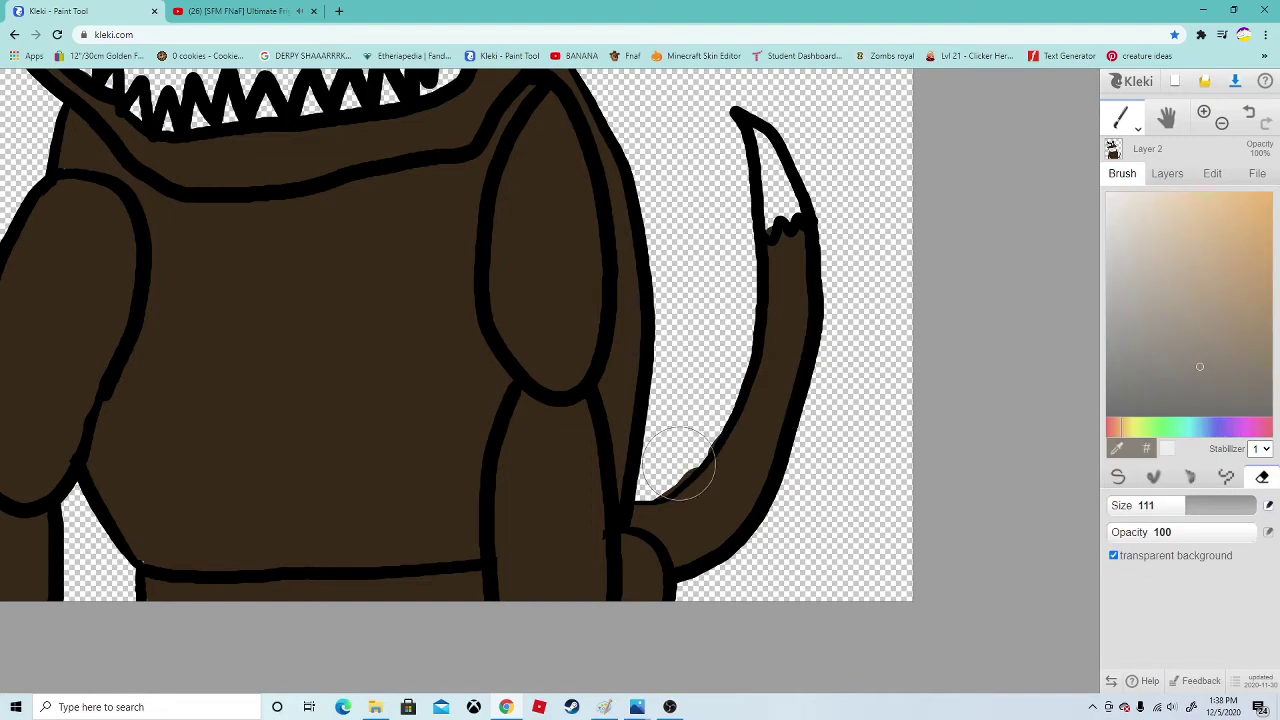
pyautogui.scroll(-5, 680, 460)
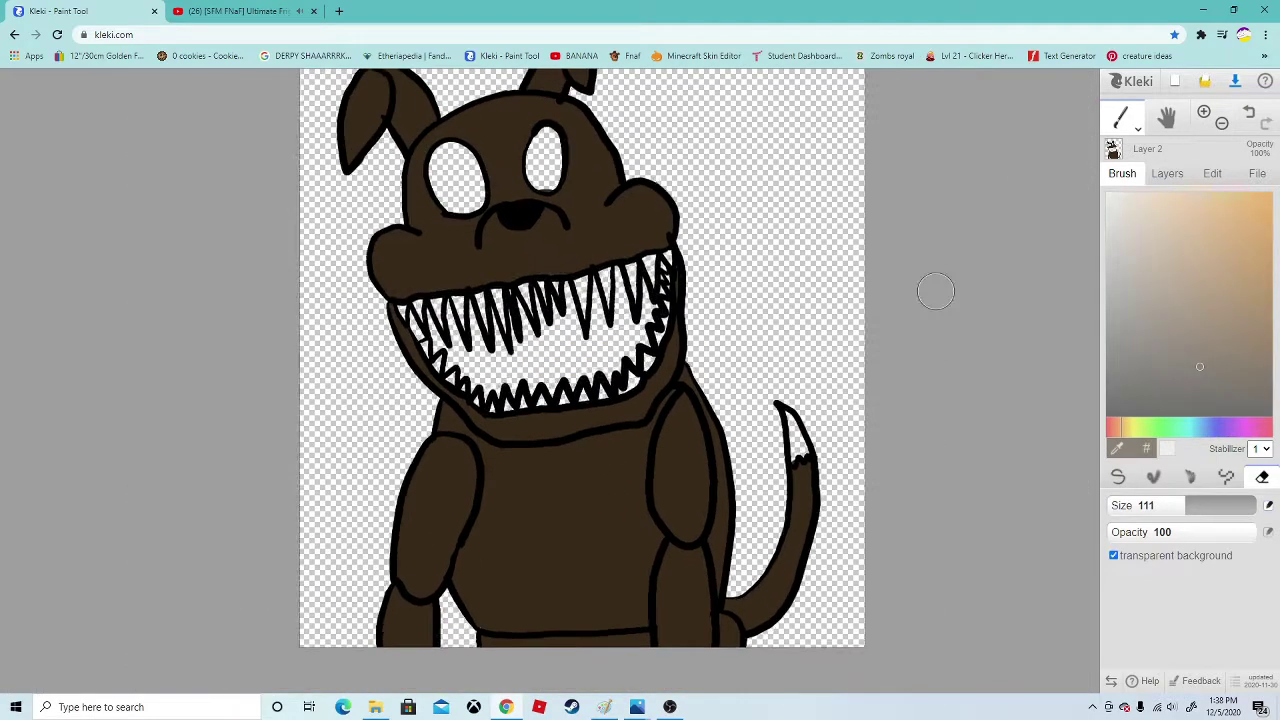
# Add a third layer beneath the brown colour layer, and make Layer 2 the active layer again
pyautogui.click(1167, 173)
pyautogui.click(1114, 203)
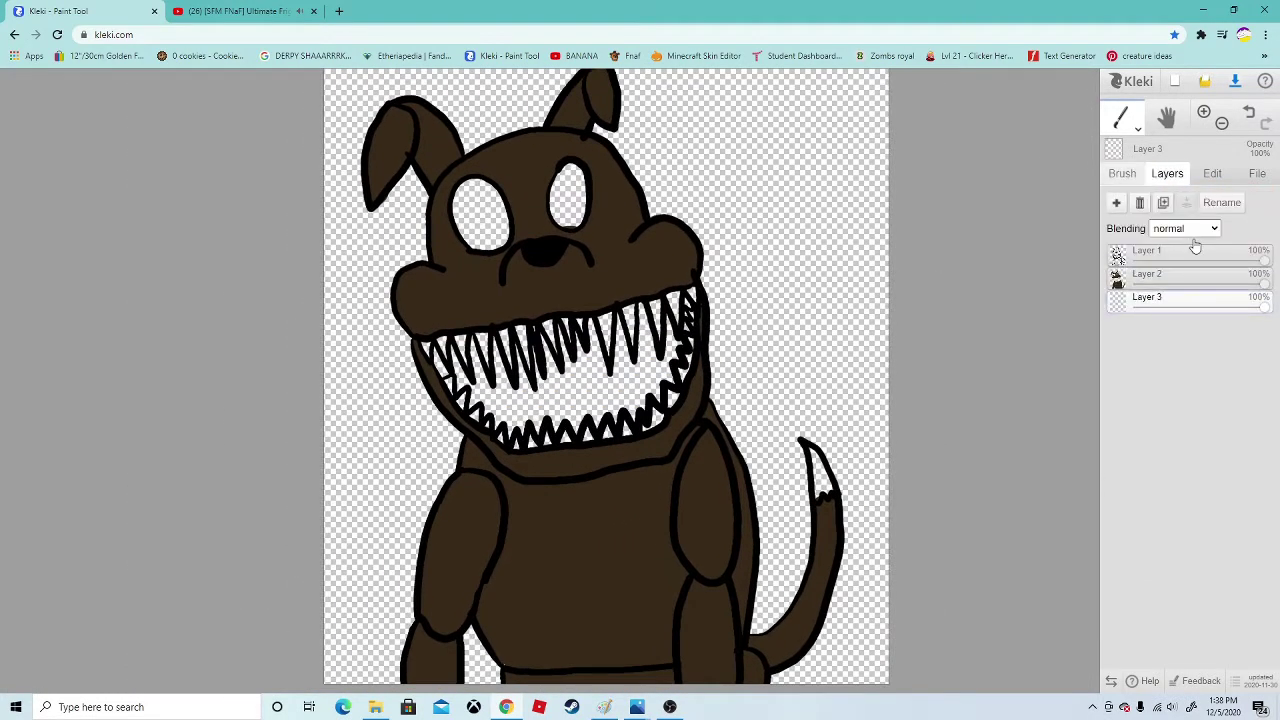
pyautogui.click(1122, 173)
pyautogui.click(1167, 173)
pyautogui.click(1160, 274)
pyautogui.click(1117, 204)
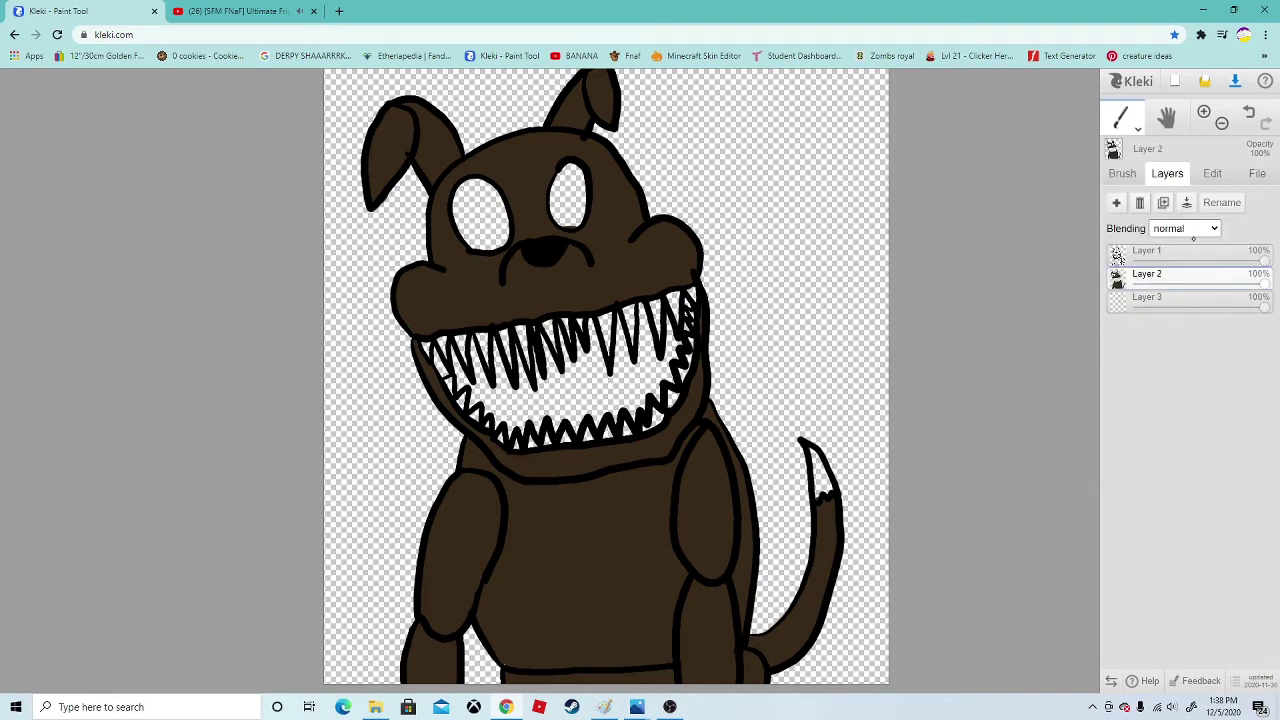
# Fill the upper teeth from the left corner of the mouth to the middle with white on Layer 2, using brush size 143
pyautogui.press('b')
pyautogui.press('b')
pyautogui.press('+')
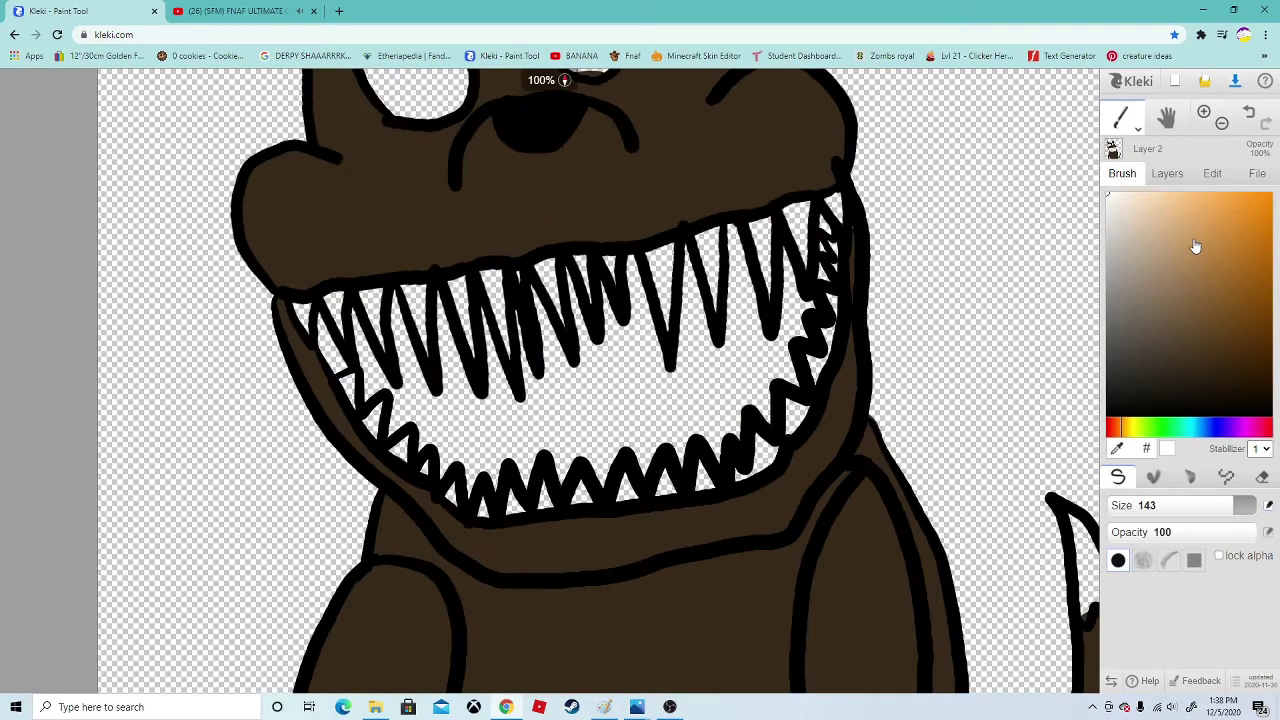
pyautogui.press('+')
pyautogui.moveTo(205, 280)
pyautogui.mouseDown()
pyautogui.moveTo(196, 286)
pyautogui.moveTo(243, 286)
pyautogui.moveTo(258, 310)
pyautogui.moveTo(306, 257)
pyautogui.moveTo(418, 250)
pyautogui.moveTo(430, 300)
pyautogui.moveTo(471, 225)
pyautogui.moveTo(485, 335)
pyautogui.mouseUp()
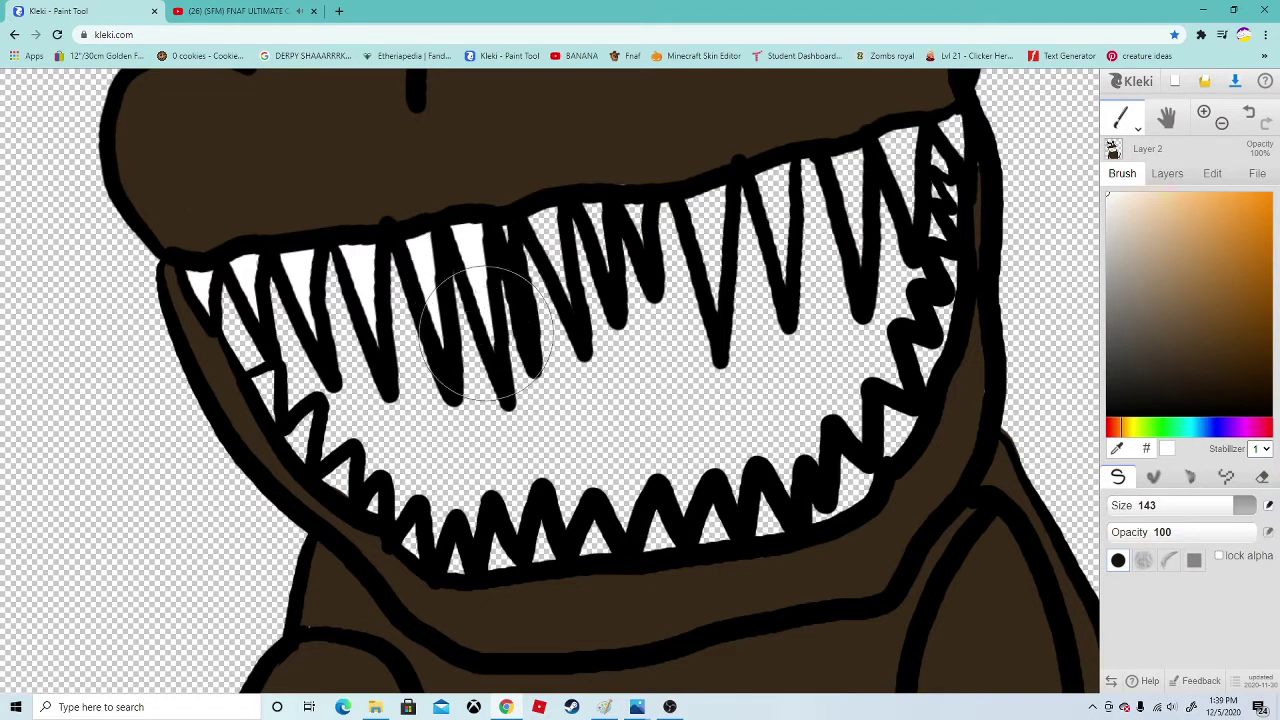
pyautogui.moveTo(537, 222); pyautogui.dragTo(562, 298)
pyautogui.moveTo(576, 213)
pyautogui.mouseDown()
pyautogui.moveTo(598, 262)
pyautogui.moveTo(634, 205)
pyautogui.moveTo(597, 238)
pyautogui.moveTo(593, 210)
pyautogui.moveTo(643, 210)
pyautogui.mouseUp()
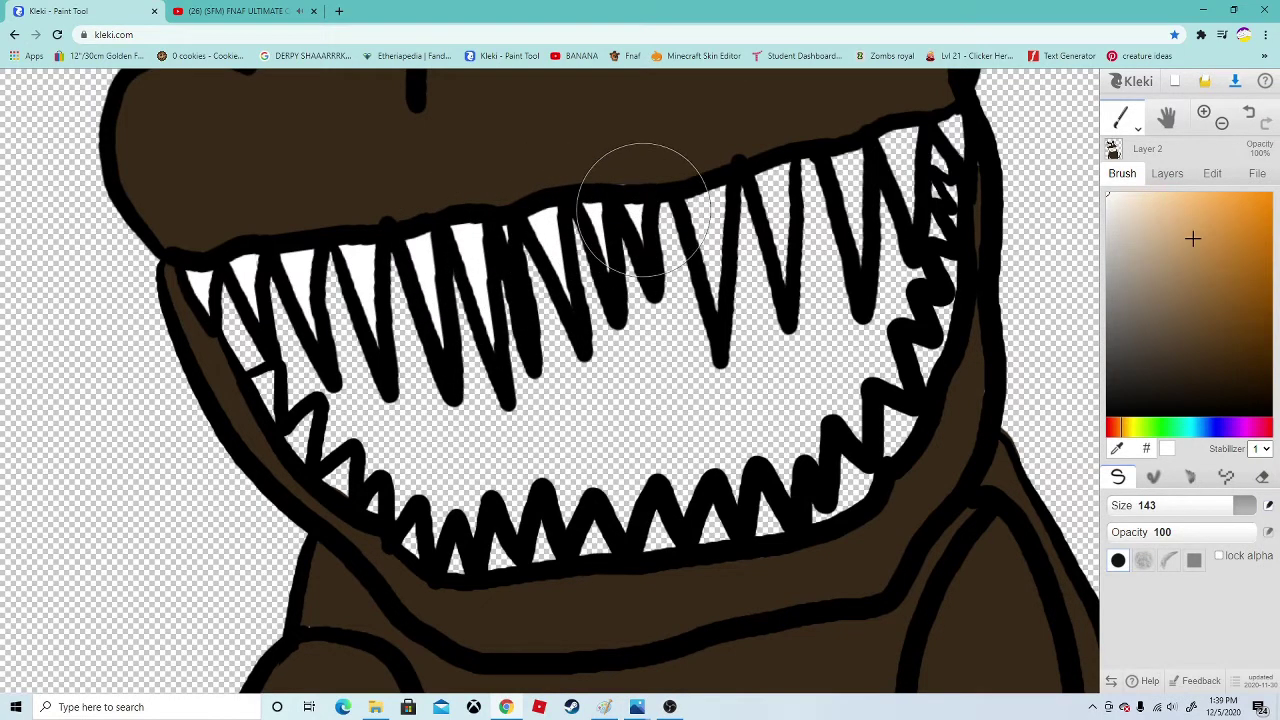
pyautogui.moveTo(739, 218); pyautogui.dragTo(693, 272)
# Fill the remaining upper teeth and the small teeth in the right corner of the mouth with white, undoing strokes that miss
pyautogui.click(1166, 117)
pyautogui.click(1121, 117)
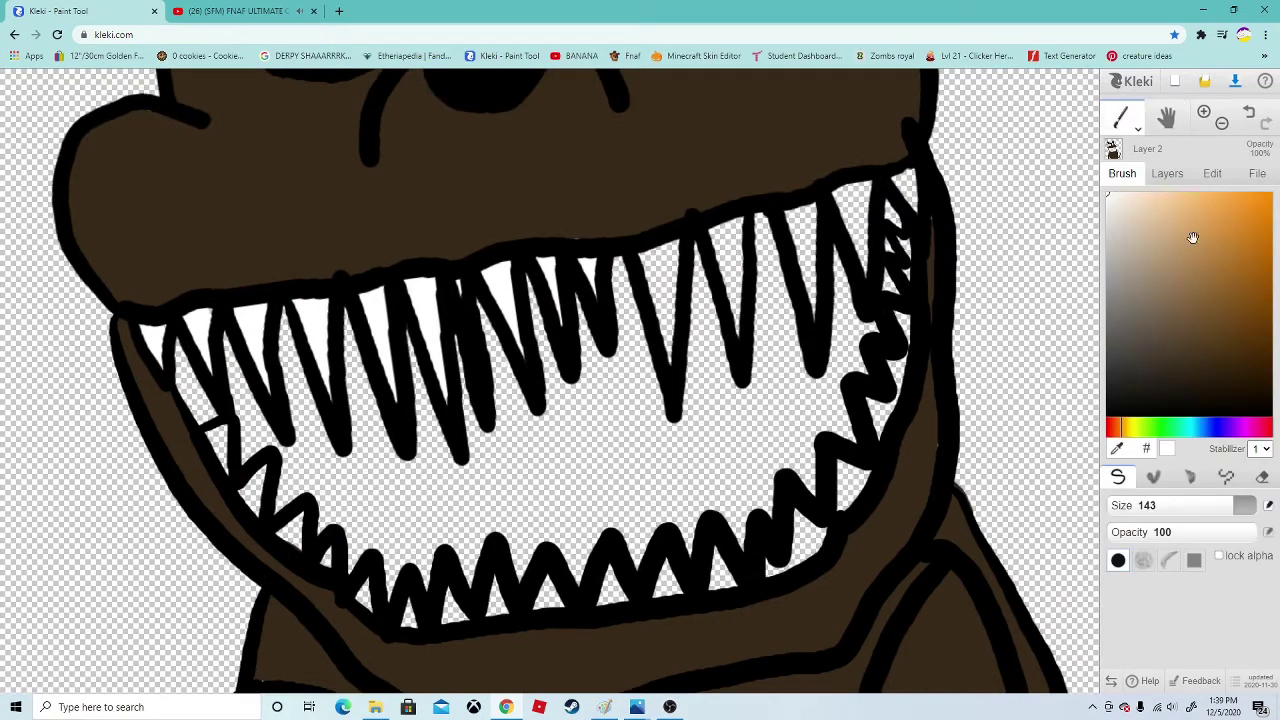
pyautogui.moveTo(932, 182); pyautogui.dragTo(923, 191)
pyautogui.scroll(1, 686, 234)
pyautogui.moveTo(686, 234)
pyautogui.mouseDown()
pyautogui.moveTo(697, 355)
pyautogui.moveTo(790, 190)
pyautogui.moveTo(798, 307)
pyautogui.moveTo(801, 200)
pyautogui.moveTo(785, 189)
pyautogui.moveTo(782, 211)
pyautogui.moveTo(807, 337)
pyautogui.moveTo(790, 259)
pyautogui.moveTo(800, 225)
pyautogui.moveTo(701, 278)
pyautogui.mouseUp()
pyautogui.hotkey('ctrl', 'z')
pyautogui.click(1249, 113)
pyautogui.click(1167, 118)
pyautogui.moveTo(880, 190); pyautogui.dragTo(640, 252)
pyautogui.click(1121, 118)
pyautogui.moveTo(667, 233)
pyautogui.mouseDown()
pyautogui.moveTo(679, 371)
pyautogui.moveTo(636, 230)
pyautogui.moveTo(726, 197)
pyautogui.moveTo(748, 271)
pyautogui.moveTo(798, 175)
pyautogui.moveTo(810, 208)
pyautogui.moveTo(790, 179)
pyautogui.moveTo(807, 270)
pyautogui.moveTo(797, 406)
pyautogui.moveTo(773, 492)
pyautogui.mouseUp()
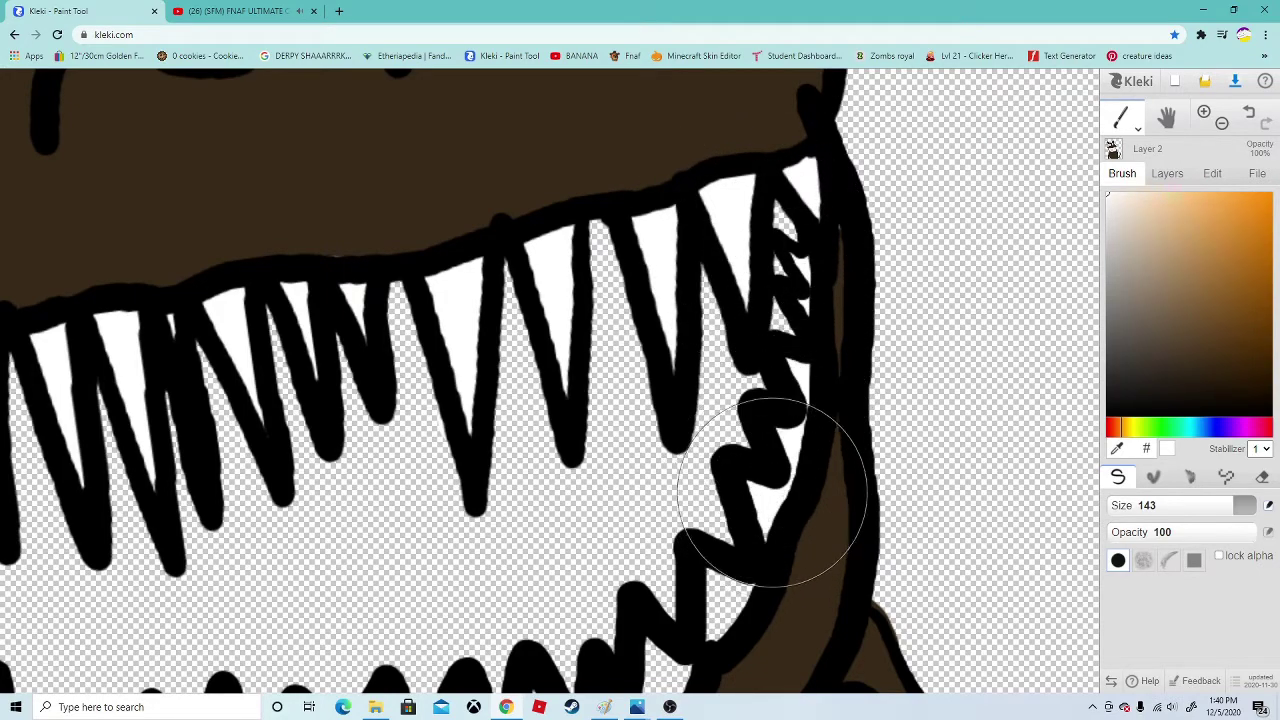
# Fill the lower teeth with white from the right side across the front of the jaw, undoing stray strokes
pyautogui.moveTo(697, 571)
pyautogui.mouseDown()
pyautogui.moveTo(812, 361)
pyautogui.moveTo(850, 372)
pyautogui.moveTo(786, 449)
pyautogui.moveTo(791, 486)
pyautogui.moveTo(651, 489)
pyautogui.moveTo(578, 537)
pyautogui.moveTo(494, 559)
pyautogui.mouseUp()
pyautogui.moveTo(410, 533); pyautogui.dragTo(650, 465)
pyautogui.moveTo(650, 465); pyautogui.dragTo(651, 477)
pyautogui.moveTo(579, 457); pyautogui.dragTo(577, 486)
pyautogui.moveTo(662, 318); pyautogui.dragTo(663, 338)
pyautogui.click(1248, 113)
pyautogui.moveTo(711, 225); pyautogui.dragTo(710, 258)
pyautogui.hotkey('ctrl', 'z')
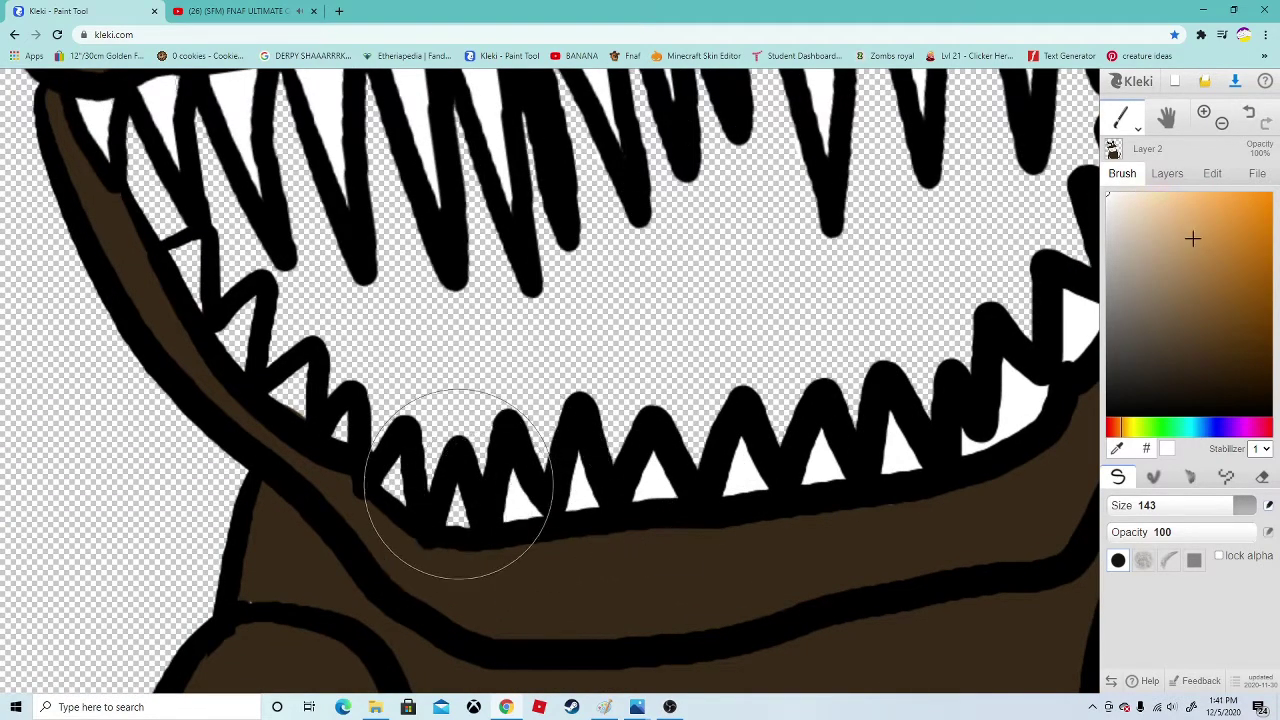
# Fill the remaining lower teeth along the left side of the jaw with white
pyautogui.moveTo(410, 478)
pyautogui.mouseDown()
pyautogui.moveTo(240, 290)
pyautogui.moveTo(420, 371)
pyautogui.mouseUp()
pyautogui.moveTo(416, 388); pyautogui.dragTo(415, 366)
pyautogui.moveTo(415, 366)
pyautogui.mouseDown()
pyautogui.moveTo(95, 358)
pyautogui.moveTo(45, 378)
pyautogui.mouseUp()
pyautogui.press('-')
pyautogui.press('-')
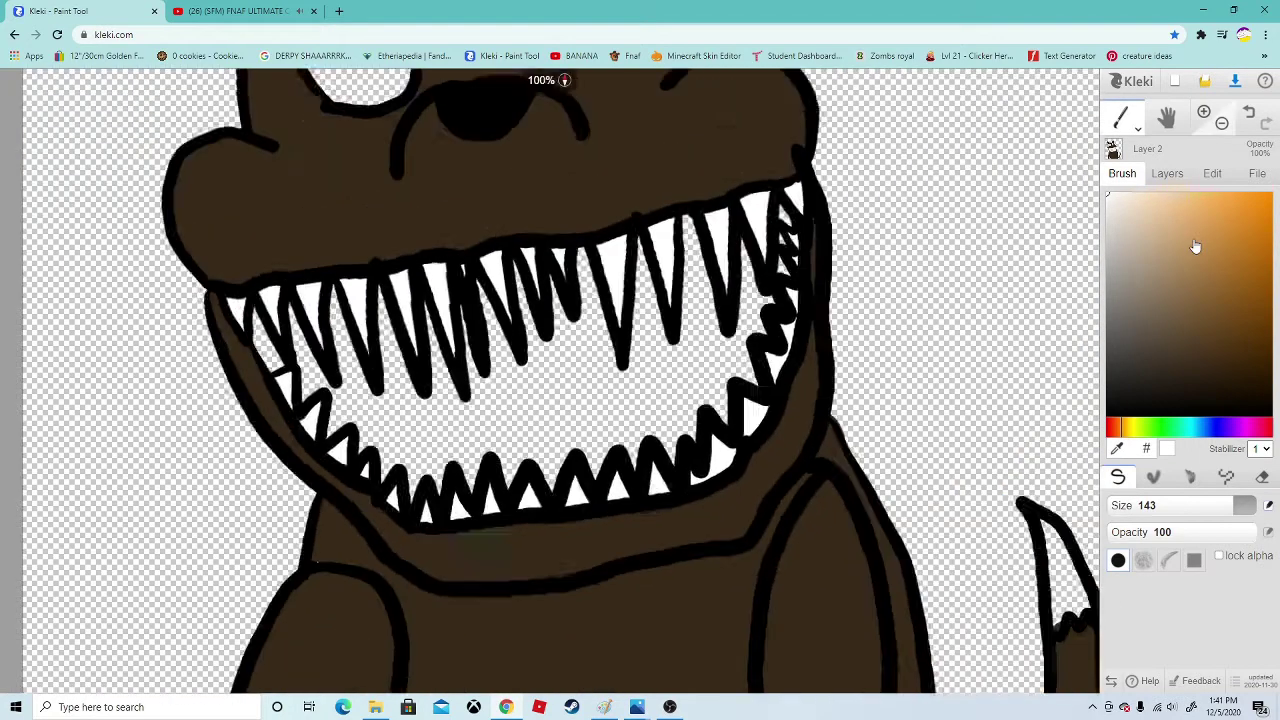
# Fill the inside of the mouth with dark red on Layer 3, behind the teeth, using brush size 200
pyautogui.click(1167, 174)
pyautogui.click(1122, 299)
pyautogui.click(1122, 174)
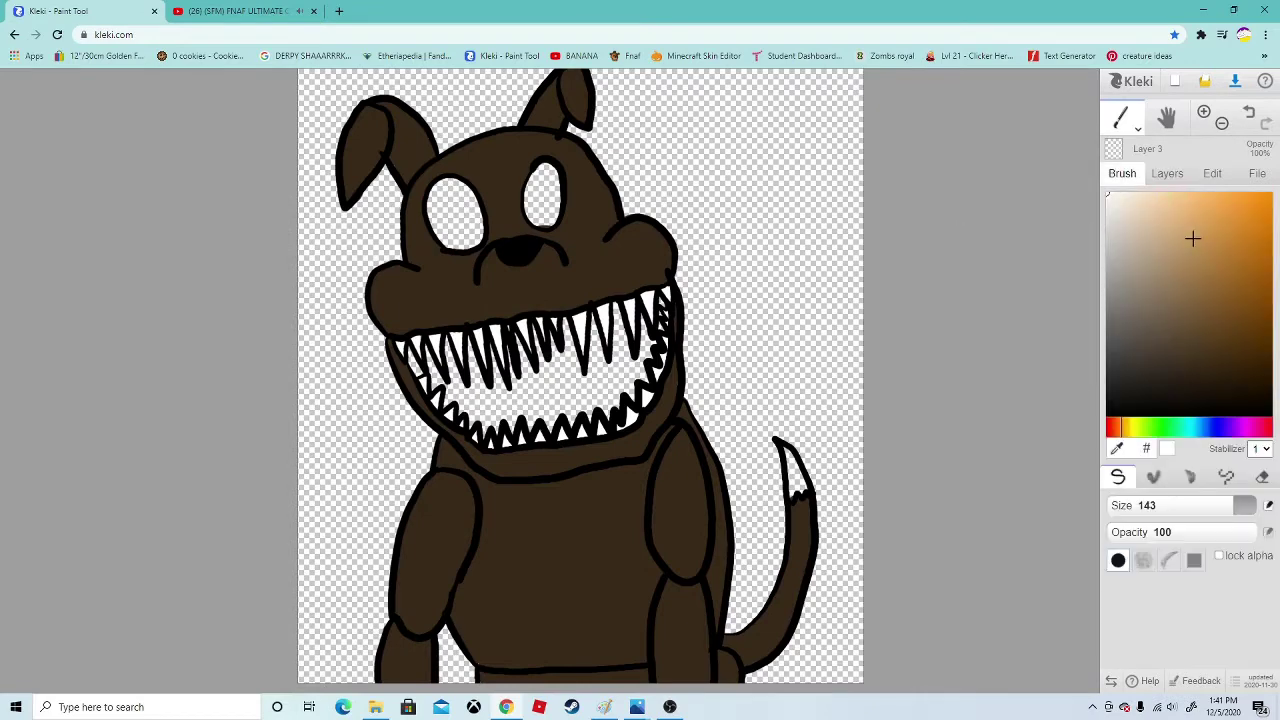
pyautogui.click(1269, 428)
pyautogui.click(1260, 300)
pyautogui.moveTo(592, 336)
pyautogui.mouseDown()
pyautogui.moveTo(575, 386)
pyautogui.moveTo(603, 339)
pyautogui.moveTo(493, 352)
pyautogui.moveTo(618, 364)
pyautogui.moveTo(600, 309)
pyautogui.moveTo(618, 329)
pyautogui.moveTo(666, 314)
pyautogui.moveTo(620, 372)
pyautogui.moveTo(640, 379)
pyautogui.moveTo(528, 384)
pyautogui.moveTo(465, 363)
pyautogui.mouseUp()
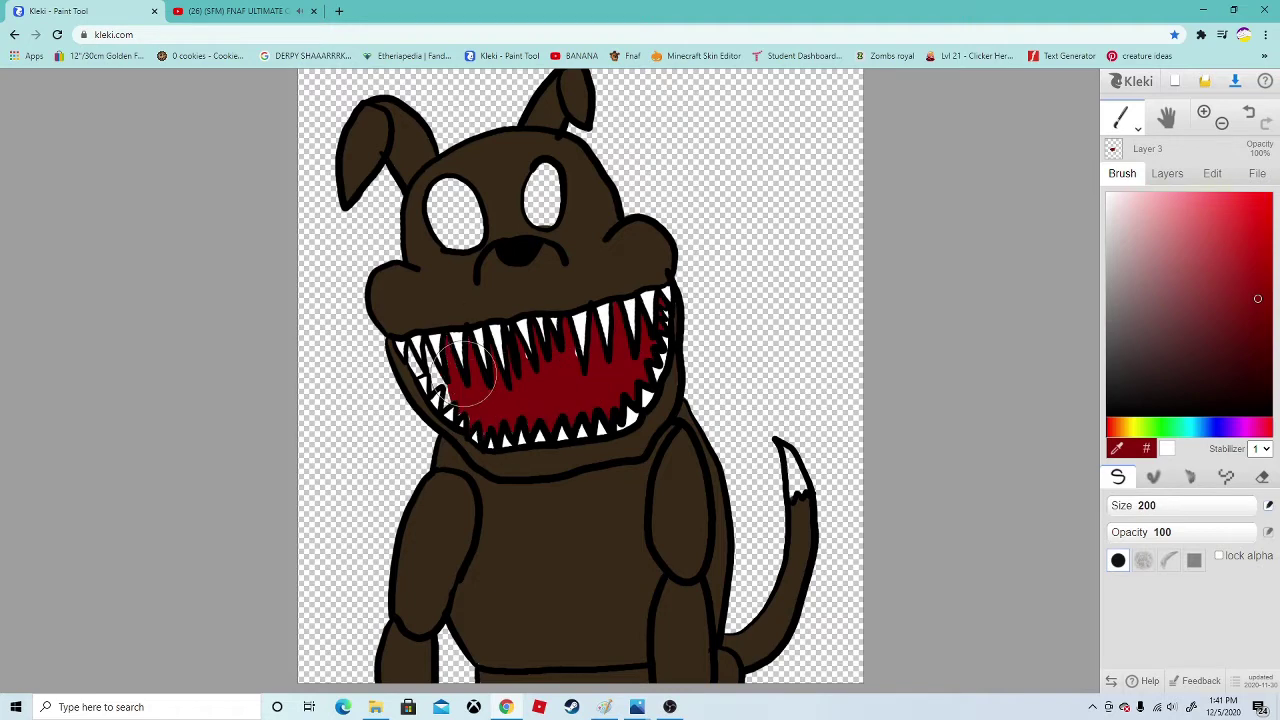
# Make Layer 2 active and erase stray white around the teeth with the eraser at size 111
pyautogui.click(1262, 477)
pyautogui.click(1204, 113)
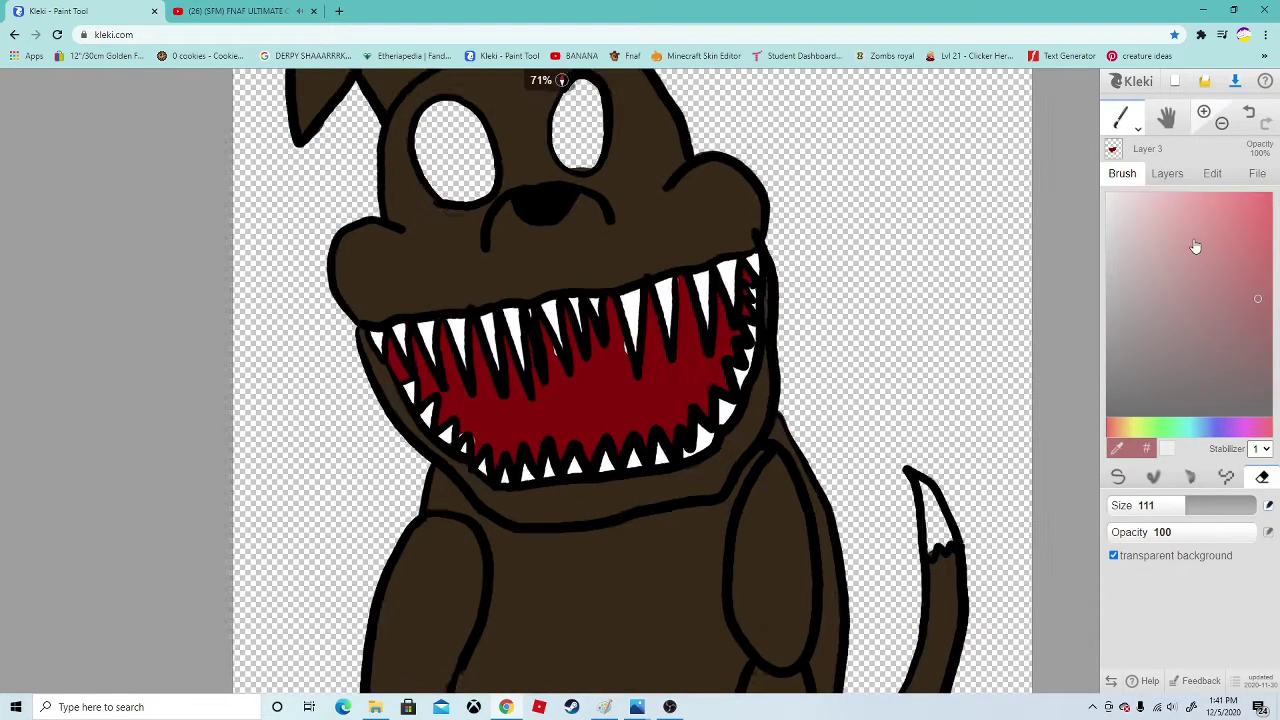
pyautogui.click(1204, 113)
pyautogui.click(1167, 174)
pyautogui.click(1180, 276)
pyautogui.click(1122, 174)
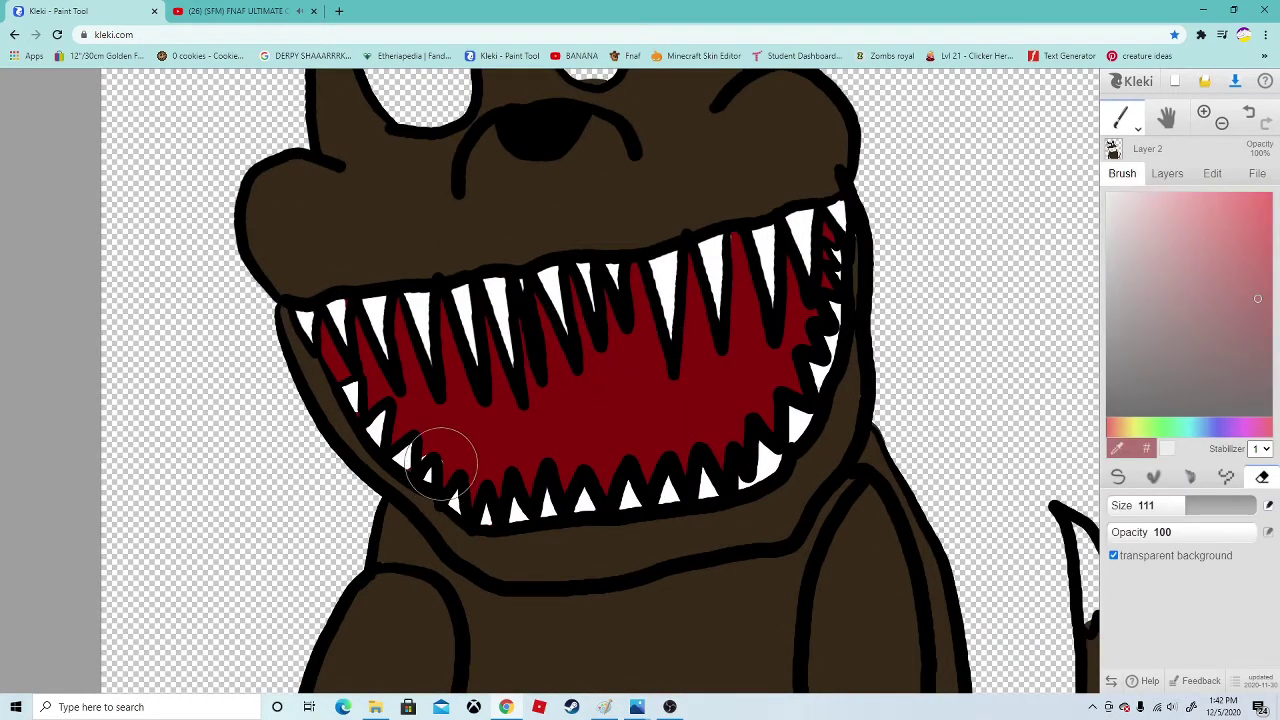
pyautogui.click(240, 11)
pyautogui.click(84, 11)
# Add a new layer directly above the dark brown colour layer
pyautogui.press('-')
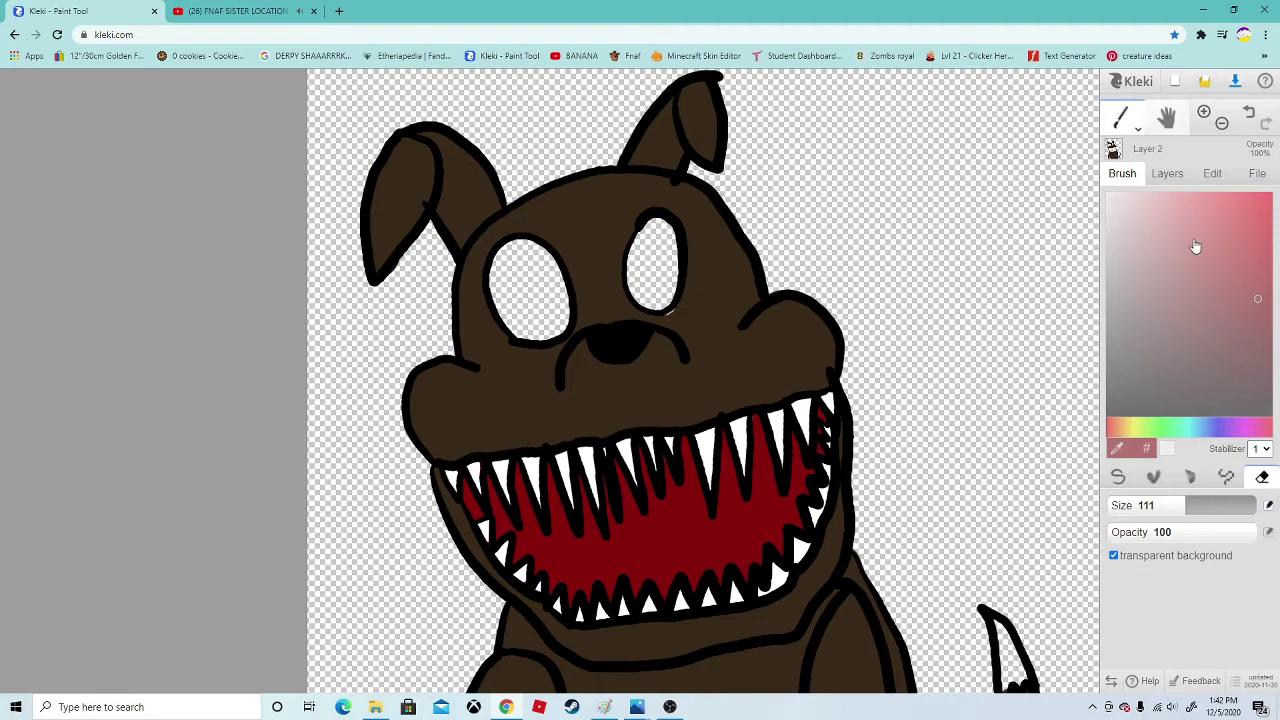
pyautogui.click(1204, 113)
pyautogui.click(1222, 123)
pyautogui.click(1222, 123)
pyautogui.moveTo(620, 420); pyautogui.dragTo(595, 308)
pyautogui.click(1167, 174)
pyautogui.click(1117, 203)
pyautogui.click(1122, 174)
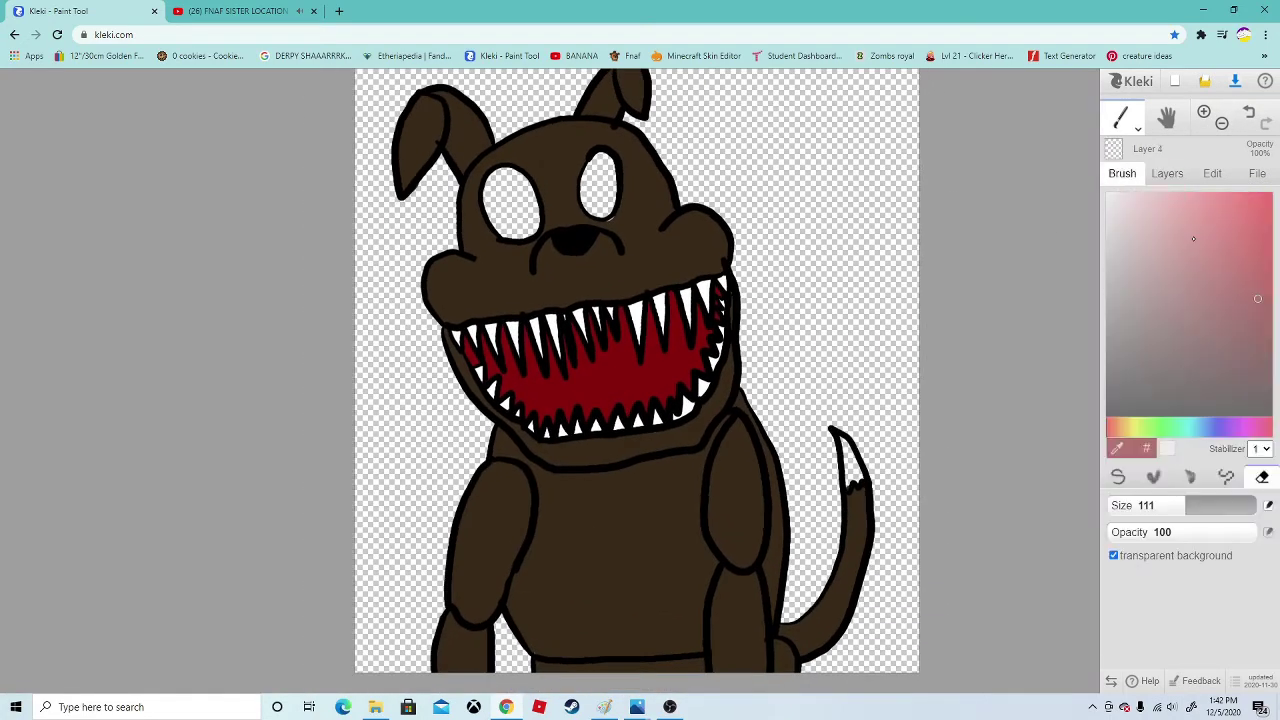
# Fill the lower muzzle beneath the nose, above the upper teeth, with a lighter brown on Layer 4 at brush size 200
pyautogui.press('b')
pyautogui.click(1216, 331)
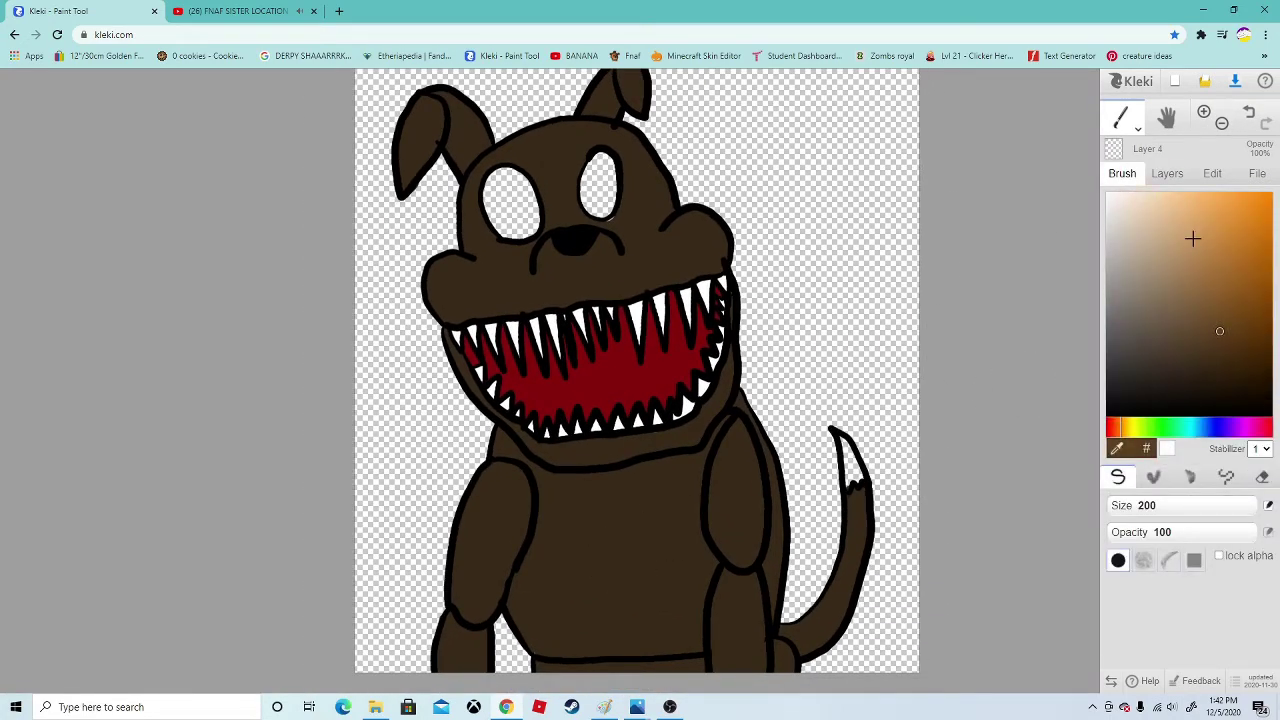
pyautogui.click(1251, 293)
pyautogui.scroll(4, 660, 258)
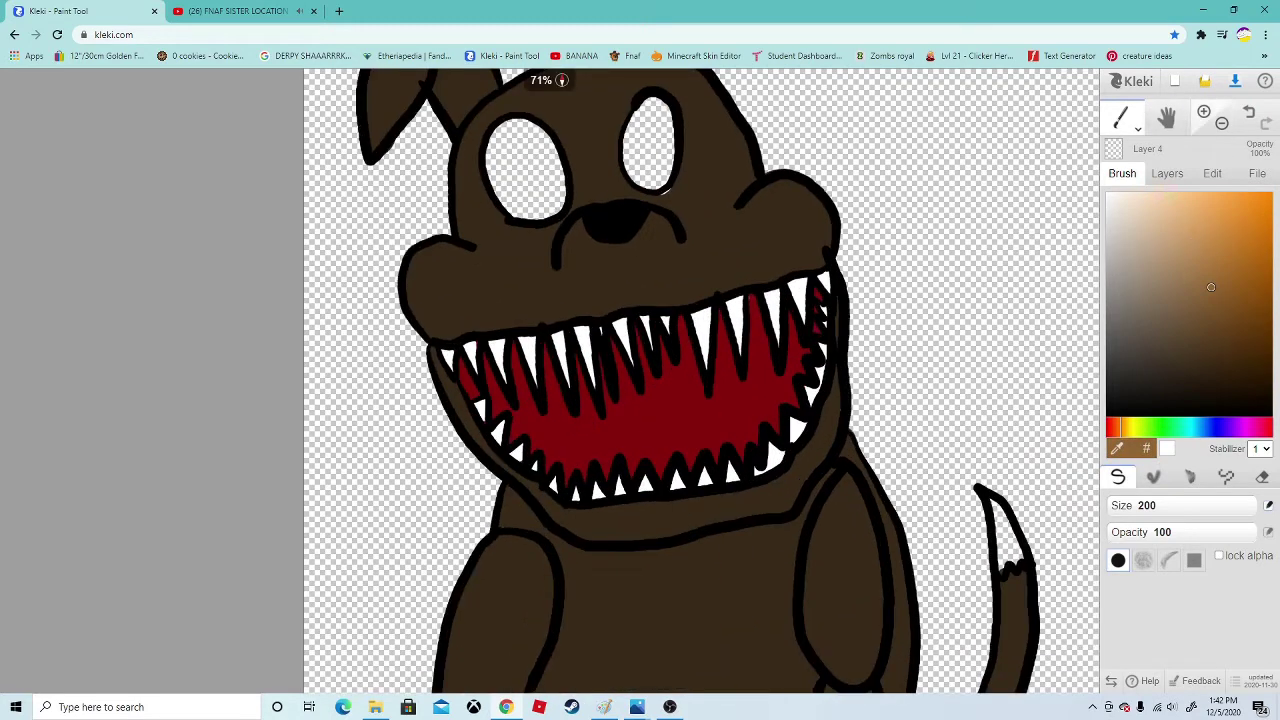
pyautogui.moveTo(645, 260)
pyautogui.mouseDown()
pyautogui.moveTo(609, 285)
pyautogui.moveTo(622, 269)
pyautogui.moveTo(557, 358)
pyautogui.moveTo(590, 302)
pyautogui.moveTo(549, 353)
pyautogui.moveTo(416, 415)
pyautogui.mouseUp()
pyautogui.moveTo(560, 370)
pyautogui.mouseDown()
pyautogui.moveTo(709, 354)
pyautogui.moveTo(806, 282)
pyautogui.moveTo(962, 304)
pyautogui.moveTo(730, 286)
pyautogui.moveTo(666, 316)
pyautogui.moveTo(695, 293)
pyautogui.moveTo(778, 301)
pyautogui.moveTo(797, 327)
pyautogui.moveTo(865, 302)
pyautogui.moveTo(767, 324)
pyautogui.moveTo(768, 339)
pyautogui.moveTo(875, 327)
pyautogui.mouseUp()
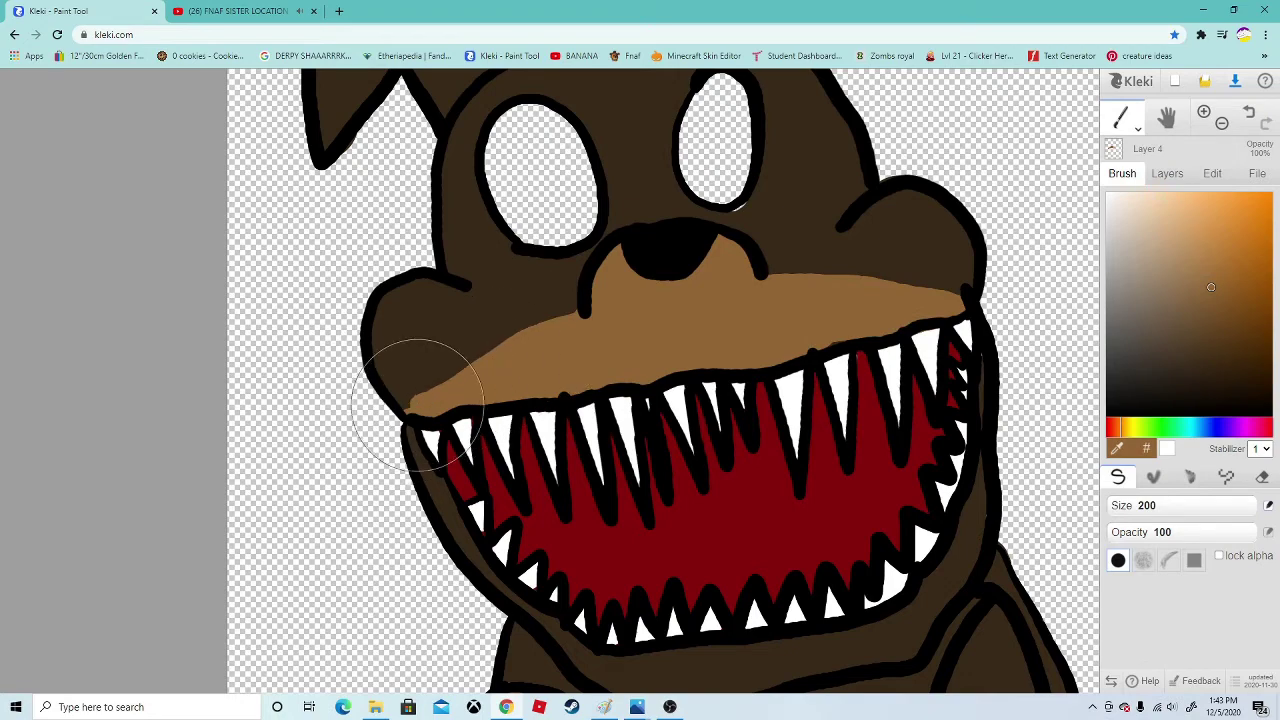
# Fill the tail tip with the lighter brown and paint a solid oval belly patch on the torso
pyautogui.click(1222, 123)
pyautogui.moveTo(1051, 567)
pyautogui.mouseDown()
pyautogui.moveTo(1037, 496)
pyautogui.moveTo(838, 293)
pyautogui.mouseUp()
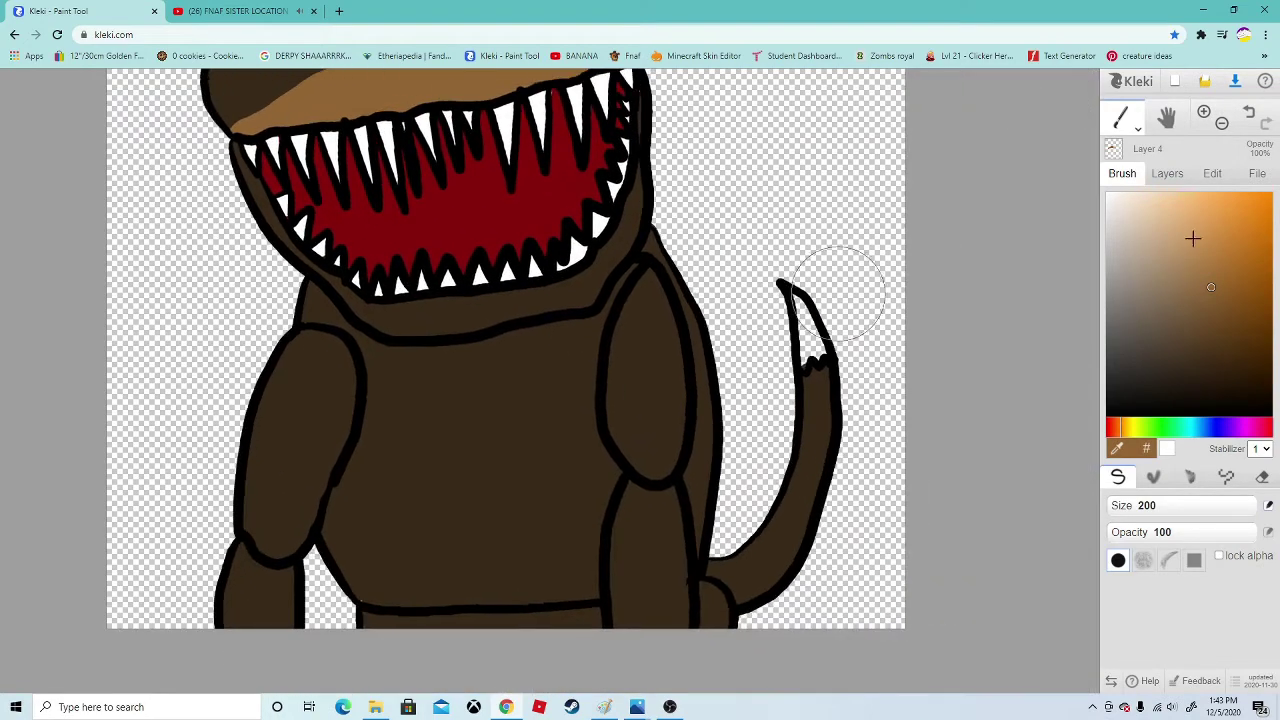
pyautogui.moveTo(423, 395)
pyautogui.mouseDown()
pyautogui.moveTo(516, 397)
pyautogui.moveTo(492, 450)
pyautogui.moveTo(451, 428)
pyautogui.moveTo(438, 550)
pyautogui.moveTo(477, 372)
pyautogui.mouseUp()
pyautogui.hotkey('ctrl', 'z')
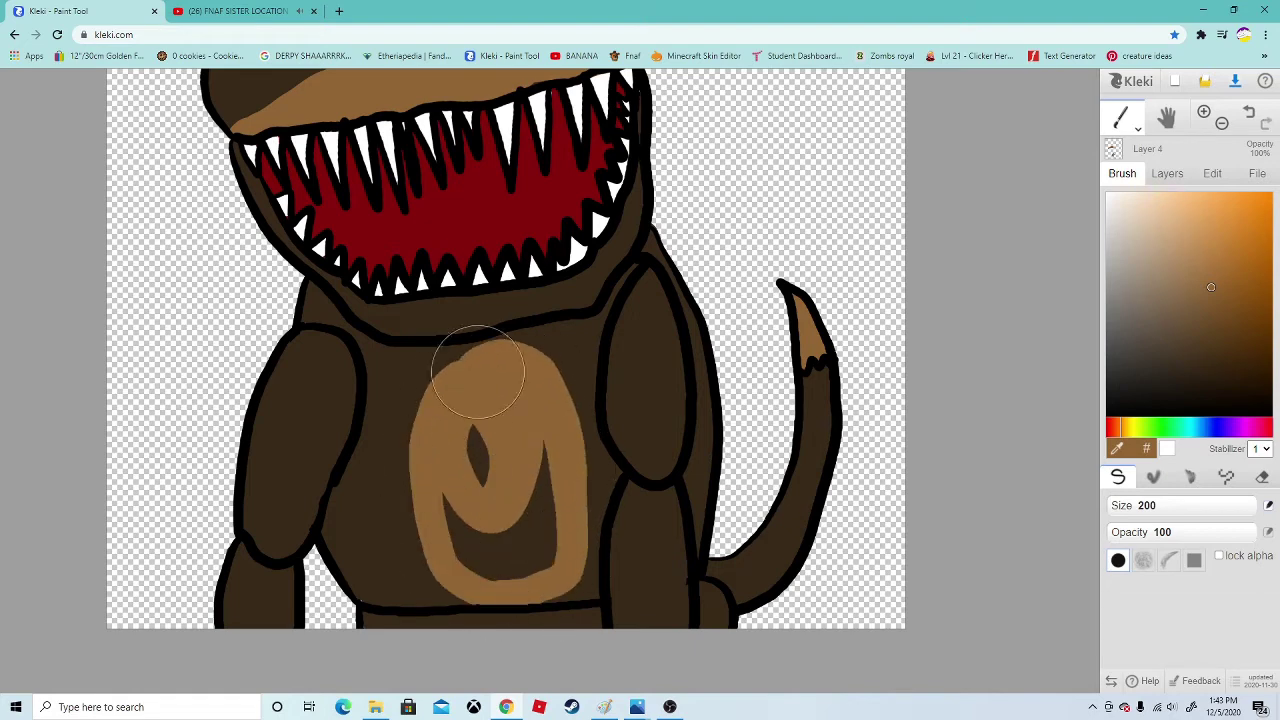
pyautogui.moveTo(467, 504)
pyautogui.mouseDown()
pyautogui.moveTo(531, 463)
pyautogui.moveTo(514, 574)
pyautogui.mouseUp()
pyautogui.click(1222, 123)
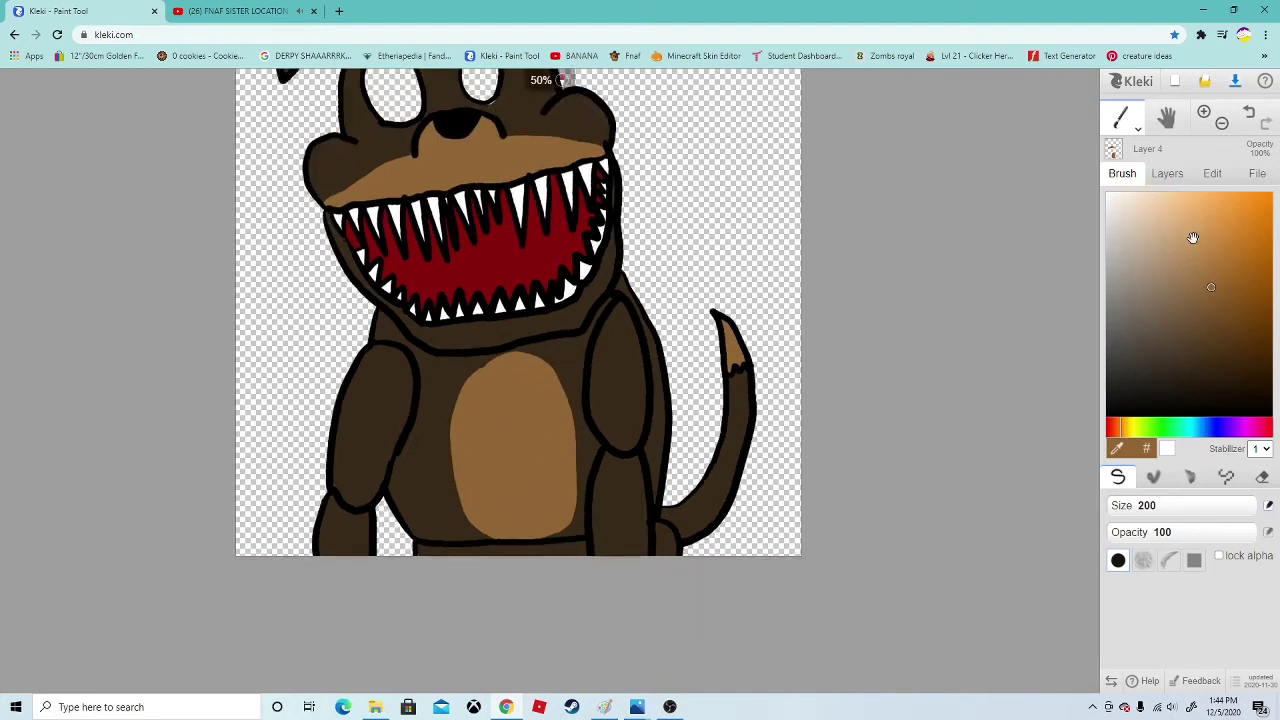
# Make Layer 3 active and fill both eyes with bright green
pyautogui.moveTo(620, 330); pyautogui.dragTo(685, 468)
pyautogui.click(1168, 174)
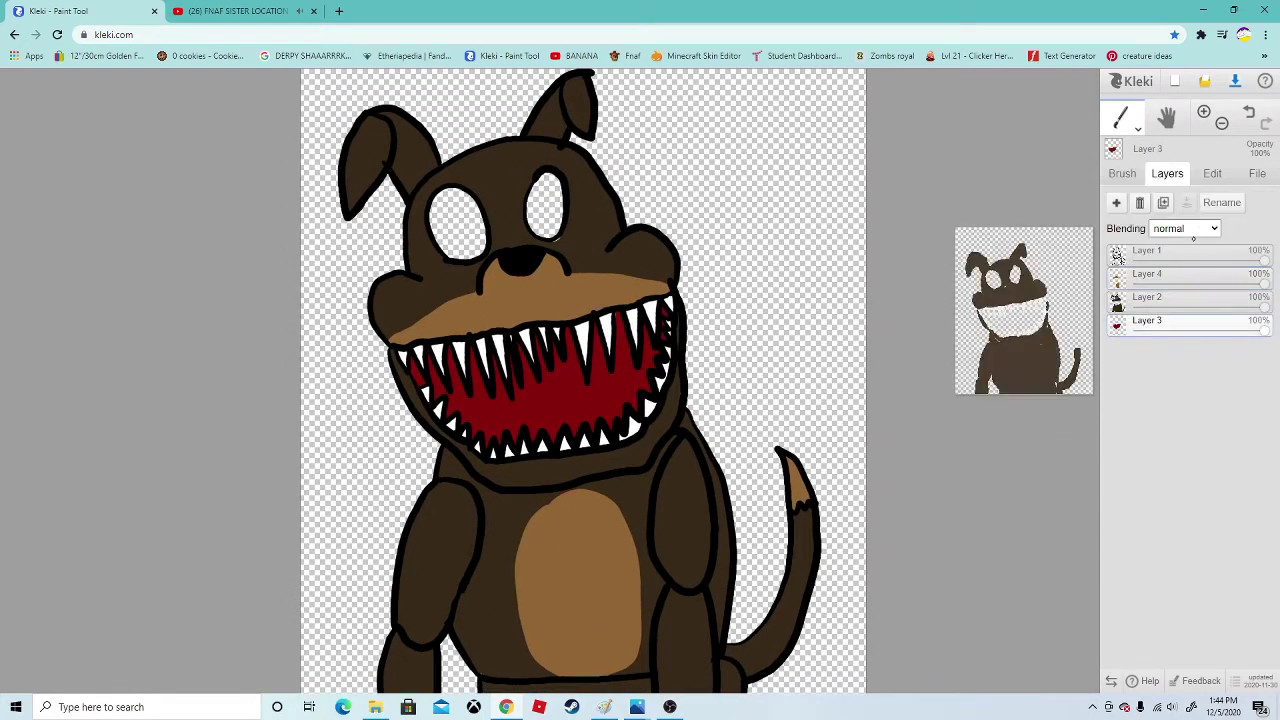
pyautogui.click(1150, 322)
pyautogui.click(1122, 173)
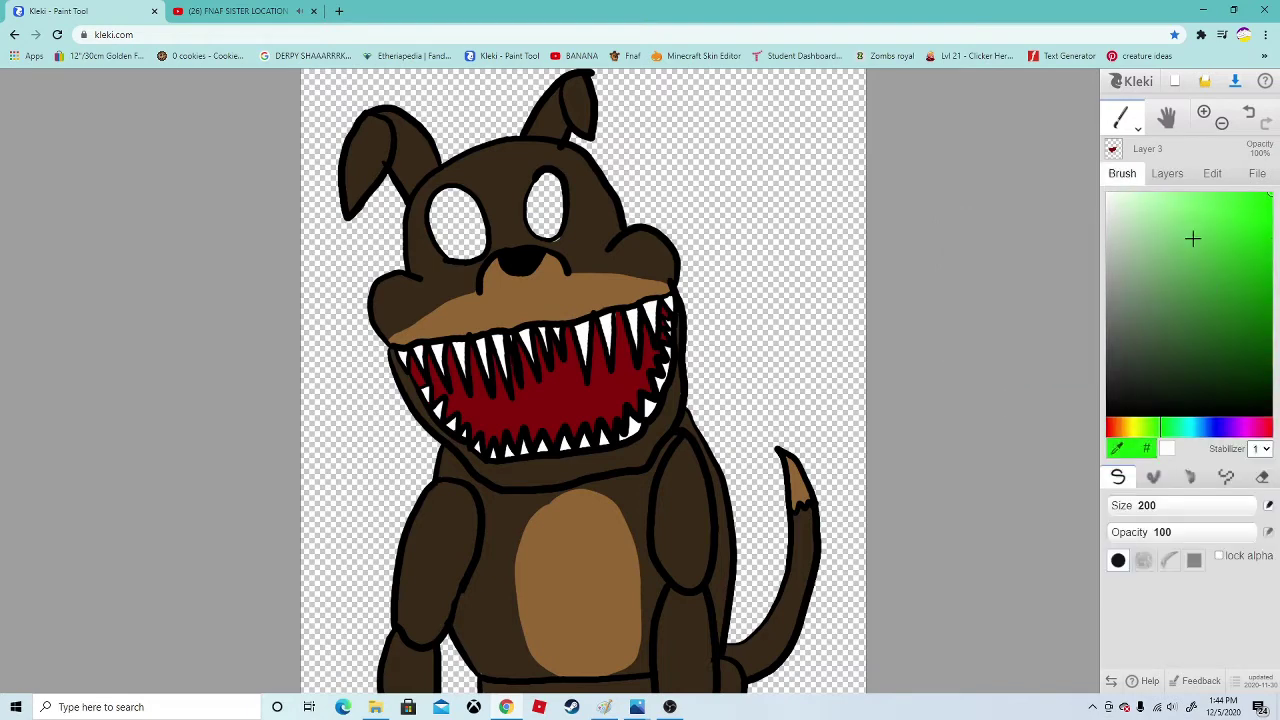
pyautogui.click(1154, 477)
pyautogui.moveTo(1190, 506); pyautogui.dragTo(1262, 506)
pyautogui.moveTo(1215, 533); pyautogui.dragTo(1262, 533)
pyautogui.moveTo(1180, 559); pyautogui.dragTo(1106, 559)
pyautogui.moveTo(566, 211)
pyautogui.mouseDown()
pyautogui.moveTo(531, 201)
pyautogui.moveTo(492, 233)
pyautogui.moveTo(466, 205)
pyautogui.mouseUp()
# Make Layer 4 active again and sample the belly patch's light brown as the brush colour
pyautogui.click(1167, 173)
pyautogui.click(1160, 277)
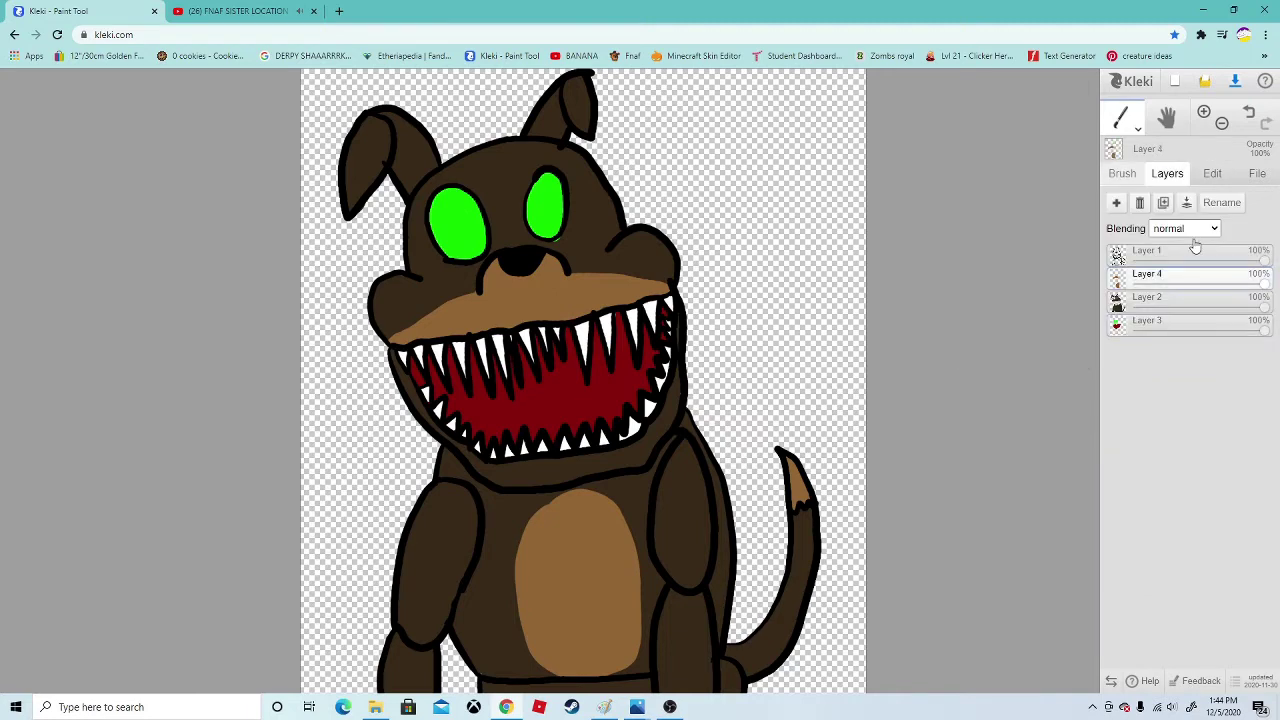
pyautogui.click(1122, 173)
pyautogui.click(1118, 477)
pyautogui.click(1117, 448)
pyautogui.click(613, 533)
pyautogui.click(1204, 113)
pyautogui.moveTo(780, 220); pyautogui.dragTo(841, 449)
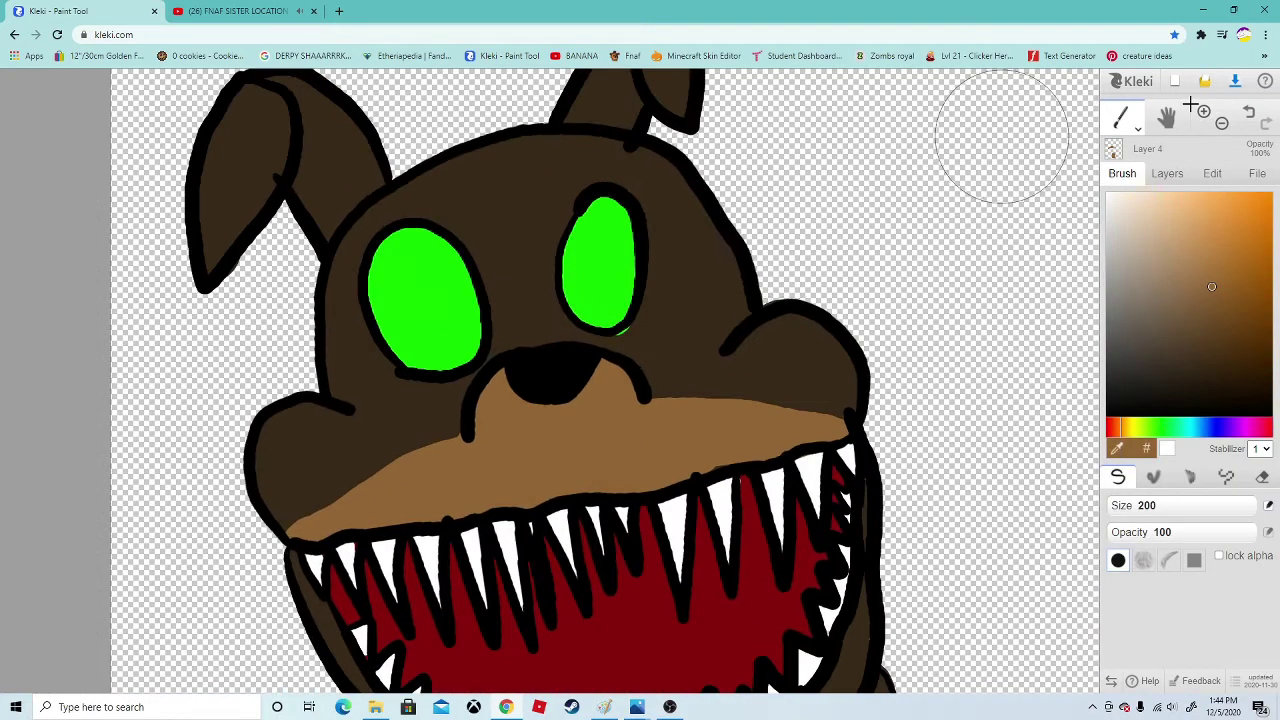
pyautogui.click(1204, 113)
pyautogui.moveTo(660, 300)
pyautogui.mouseDown()
pyautogui.moveTo(683, 381)
pyautogui.moveTo(625, 399)
pyautogui.moveTo(638, 392)
pyautogui.mouseUp()
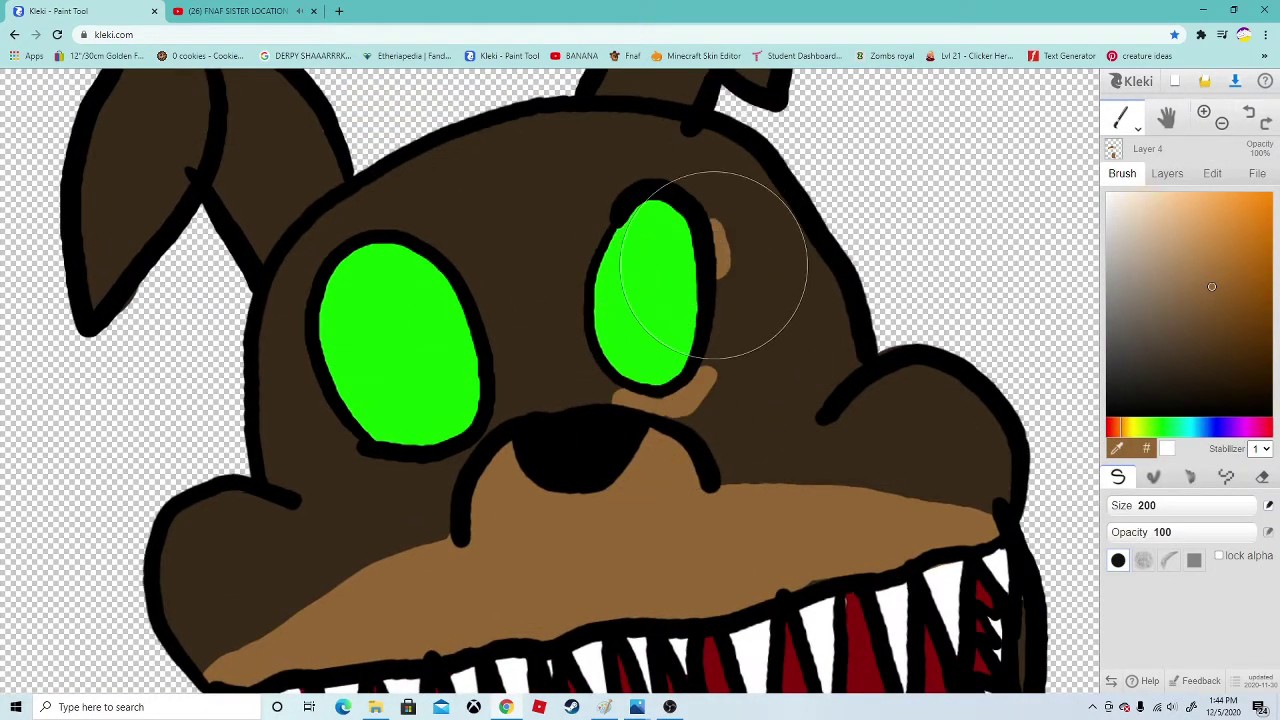
pyautogui.click(1249, 117)
pyautogui.click(1249, 114)
pyautogui.click(1249, 114)
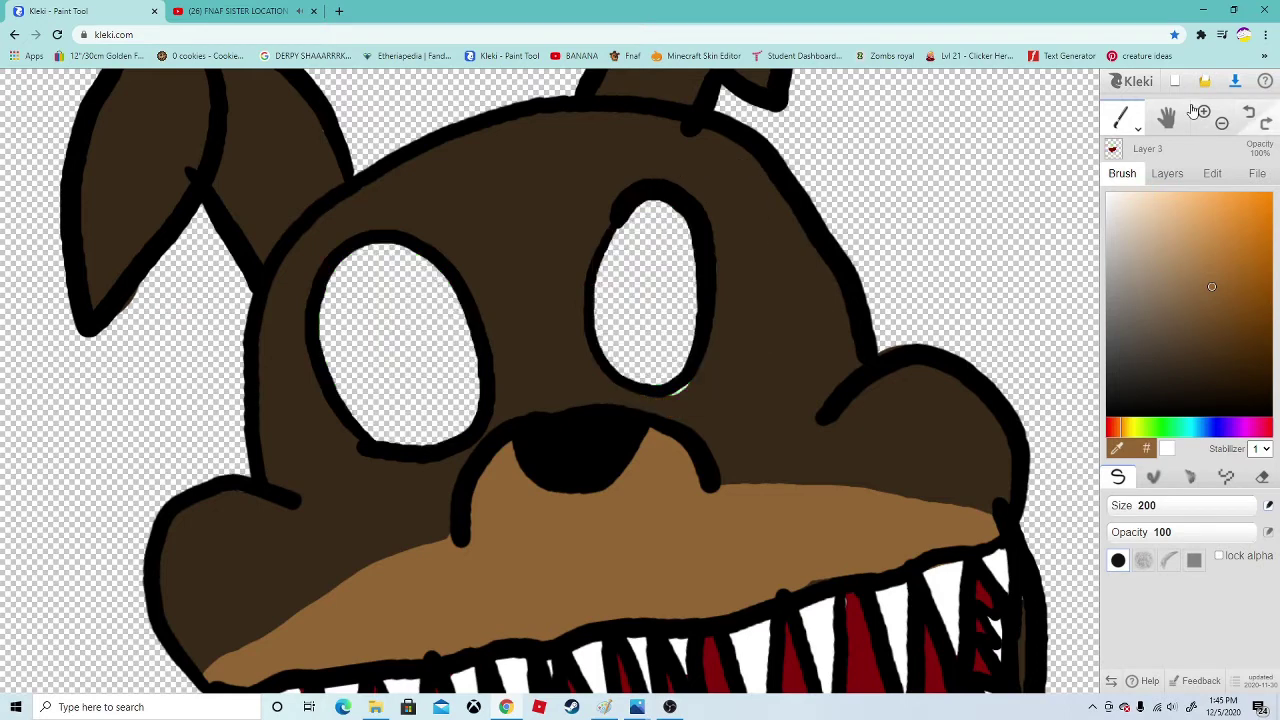
pyautogui.click(1266, 123)
pyautogui.click(1167, 173)
pyautogui.click(1122, 173)
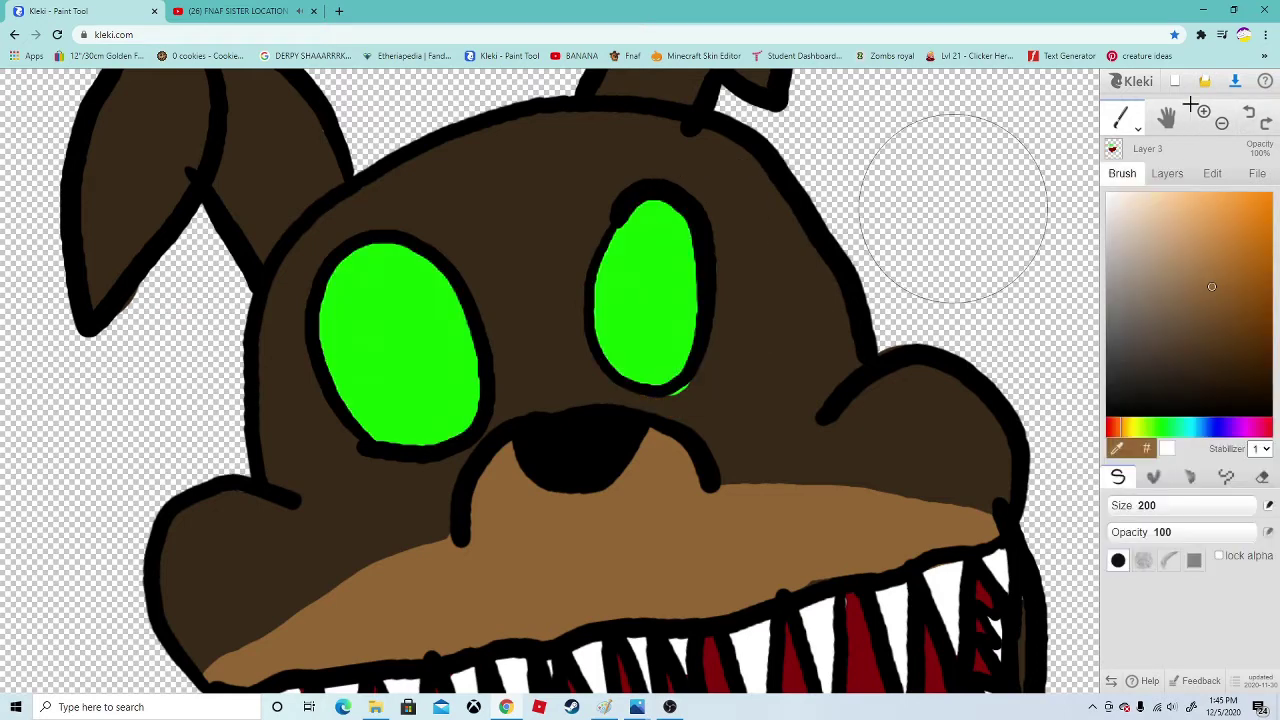
pyautogui.click(1167, 173)
pyautogui.click(1122, 173)
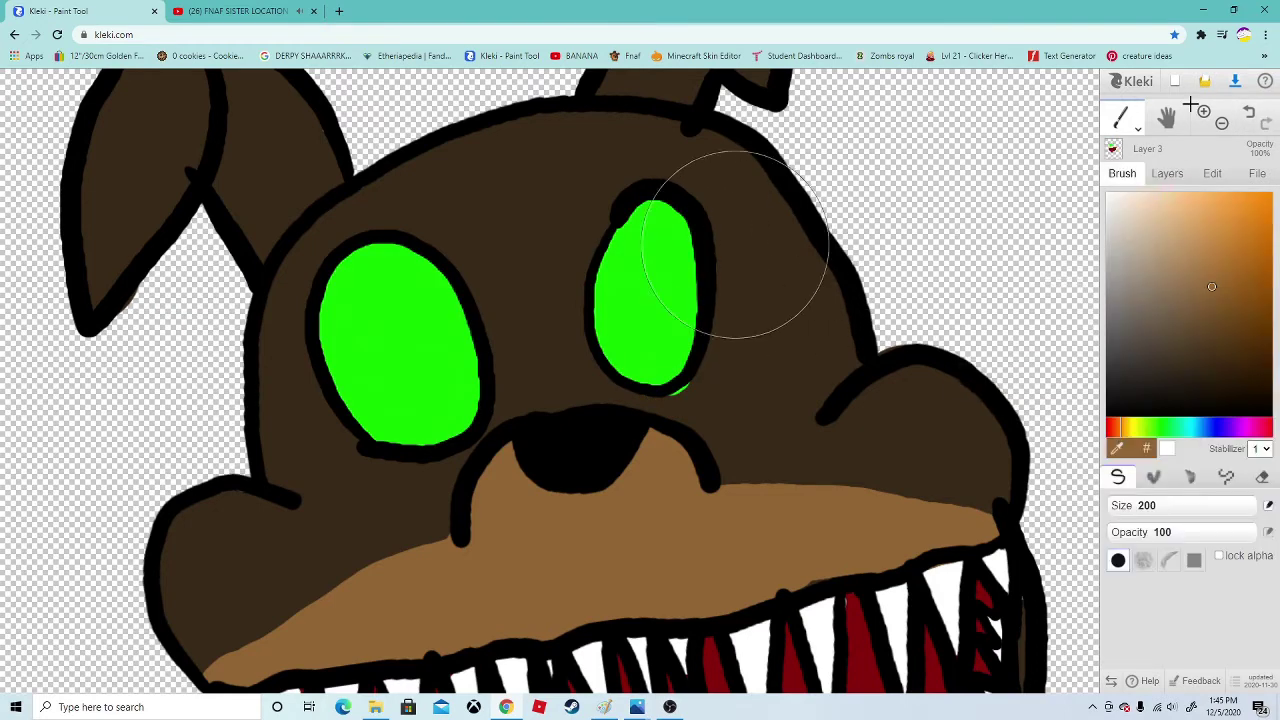
# Paint a light brown ring around the right eye on Layer 4 and erase the brown that covers the green
pyautogui.click(1167, 173)
pyautogui.click(1150, 256)
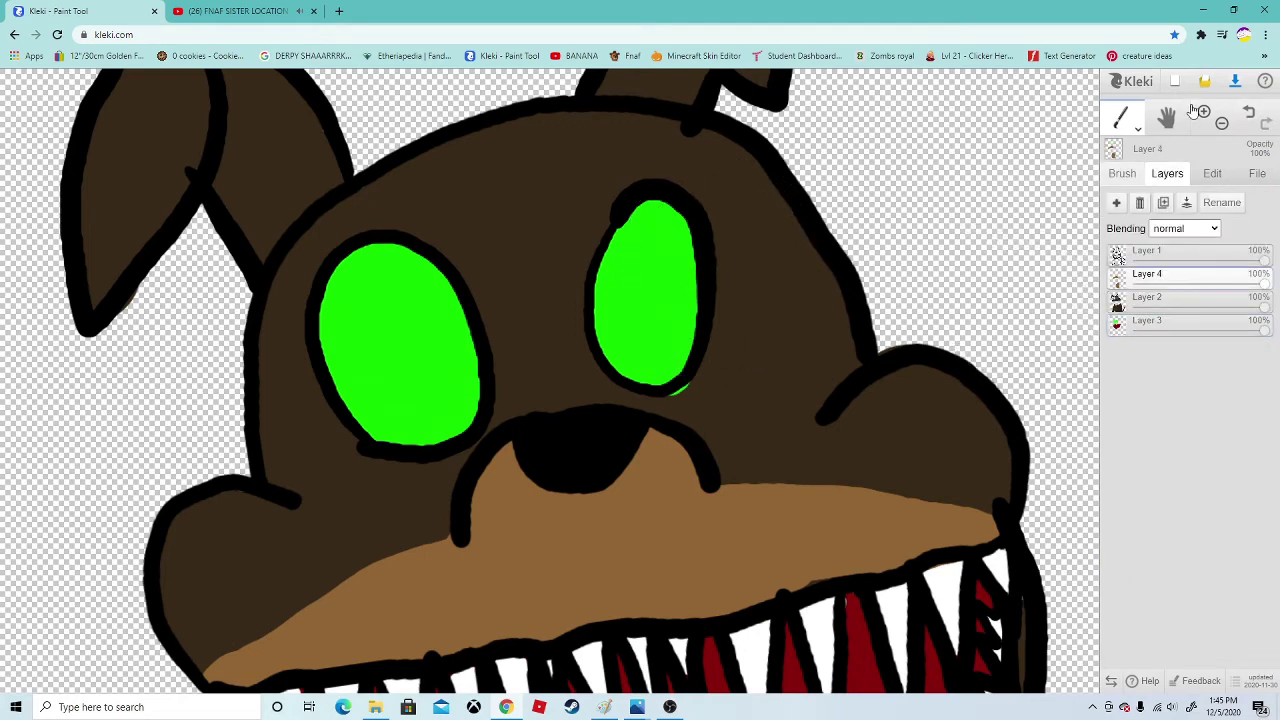
pyautogui.click(1122, 173)
pyautogui.moveTo(720, 230)
pyautogui.mouseDown()
pyautogui.moveTo(717, 271)
pyautogui.moveTo(648, 396)
pyautogui.moveTo(546, 257)
pyautogui.moveTo(700, 206)
pyautogui.moveTo(609, 206)
pyautogui.moveTo(697, 205)
pyautogui.mouseUp()
pyautogui.press('e')
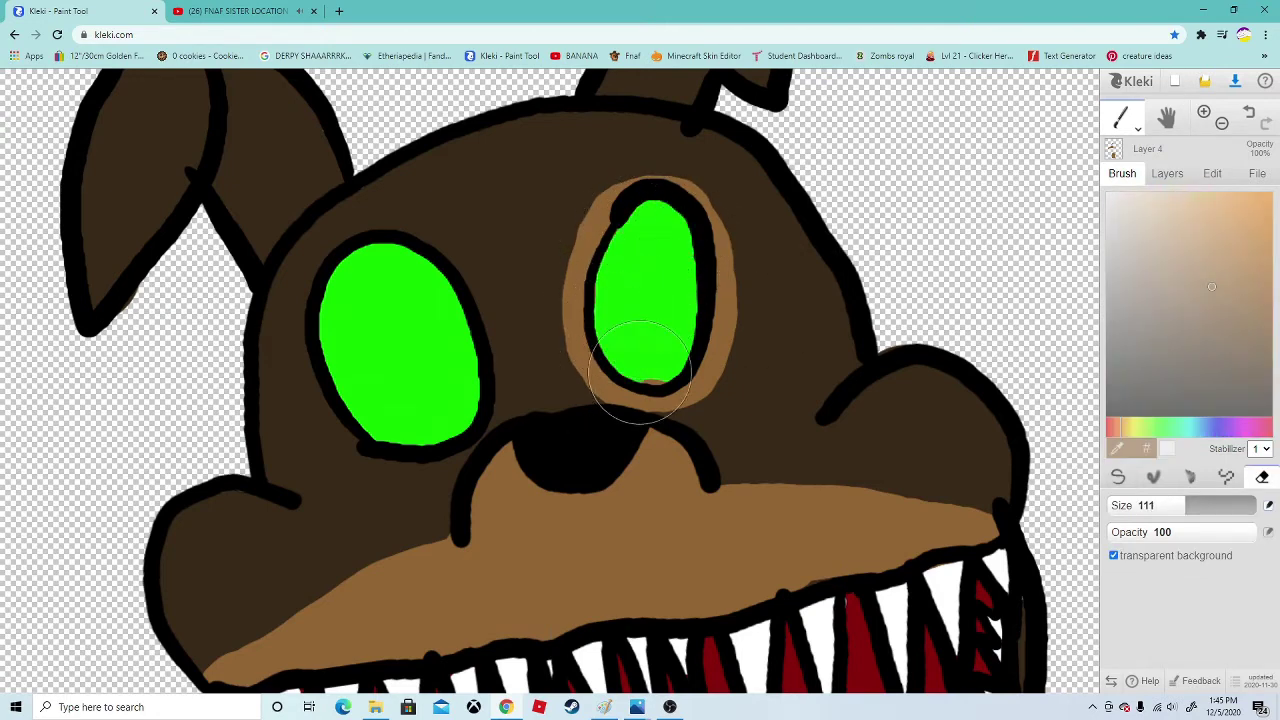
# Paint a matching light brown ring around the left eye and erase the overspill inside the eye
pyautogui.press('b')
pyautogui.moveTo(400, 330)
pyautogui.mouseDown()
pyautogui.moveTo(371, 343)
pyautogui.moveTo(429, 357)
pyautogui.moveTo(362, 367)
pyautogui.moveTo(371, 329)
pyautogui.moveTo(420, 350)
pyautogui.moveTo(383, 318)
pyautogui.mouseUp()
pyautogui.press('e')
pyautogui.moveTo(340, 272)
pyautogui.mouseDown()
pyautogui.moveTo(432, 285)
pyautogui.moveTo(395, 388)
pyautogui.mouseUp()
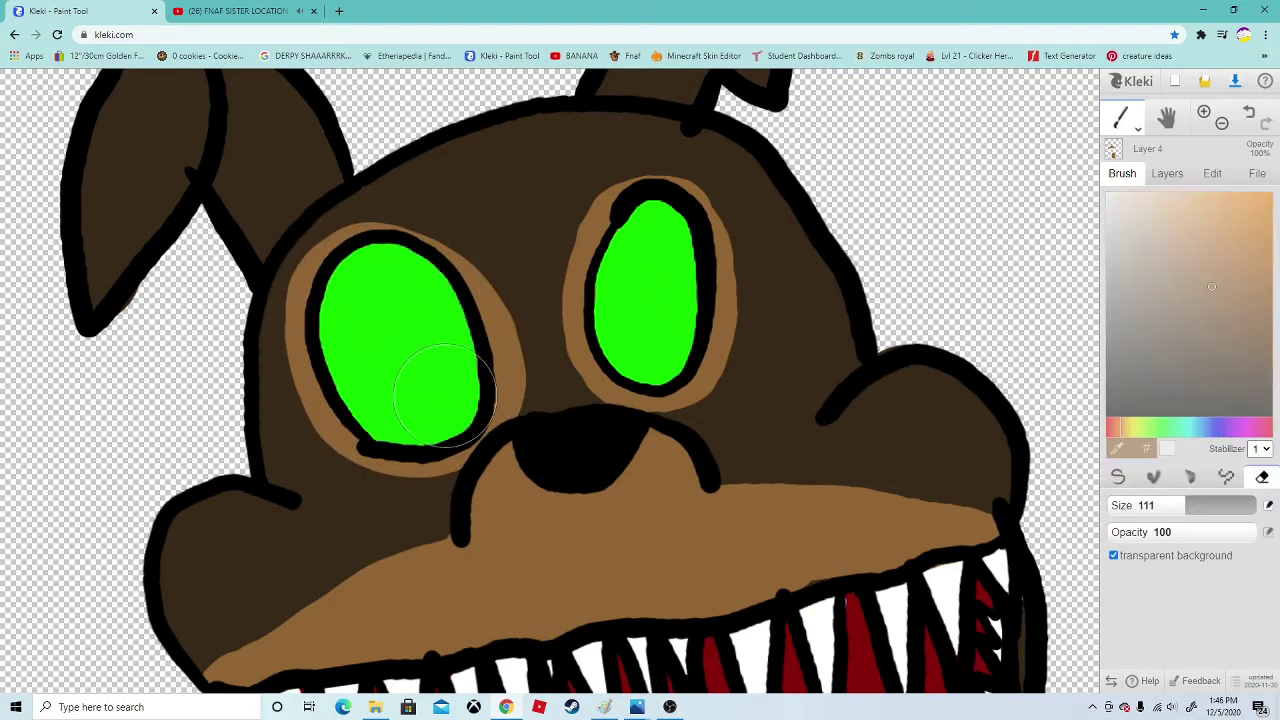
pyautogui.click(1222, 123)
pyautogui.click(1222, 123)
pyautogui.moveTo(600, 480); pyautogui.dragTo(598, 274)
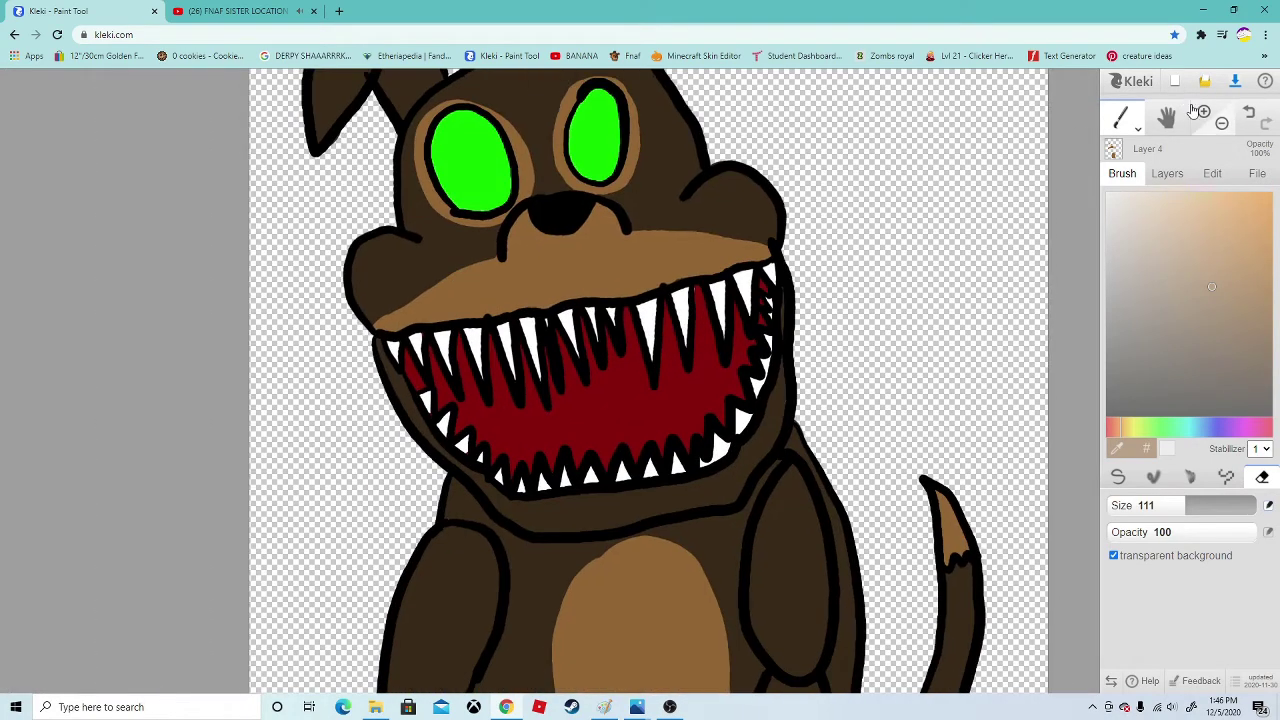
pyautogui.click(1222, 123)
pyautogui.click(1222, 123)
pyautogui.moveTo(600, 360); pyautogui.dragTo(605, 378)
pyautogui.click(1203, 112)
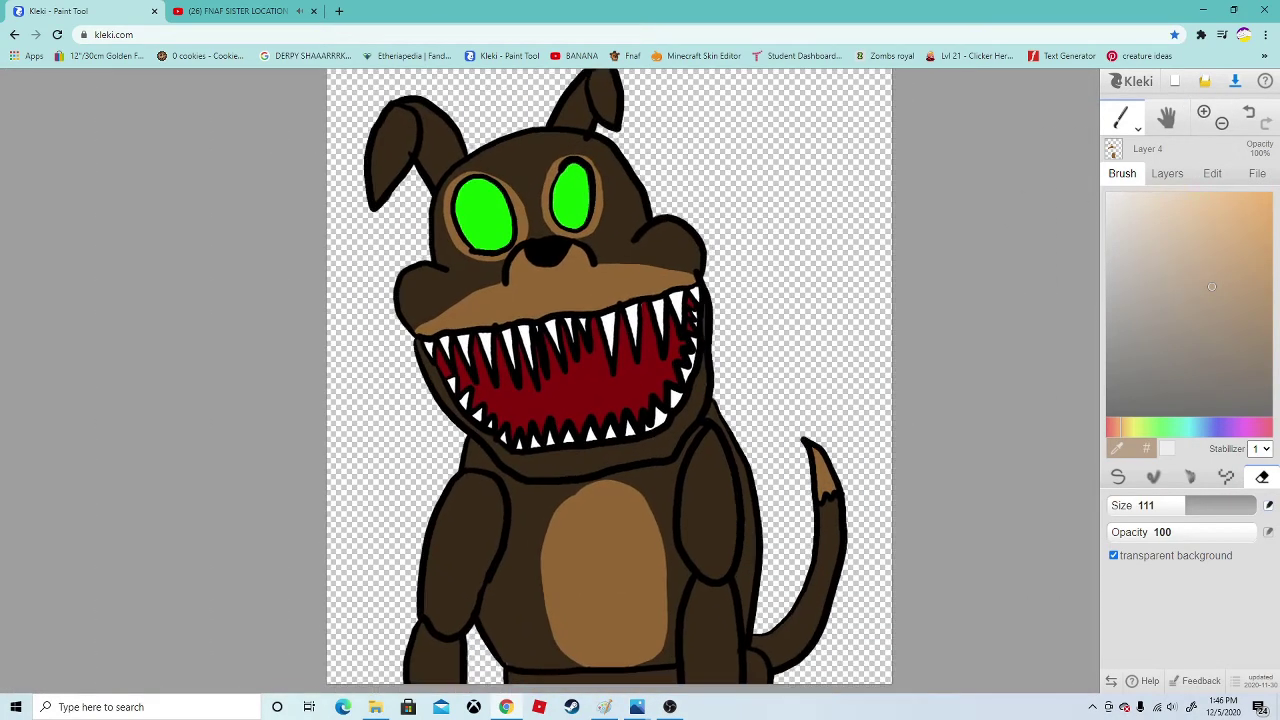